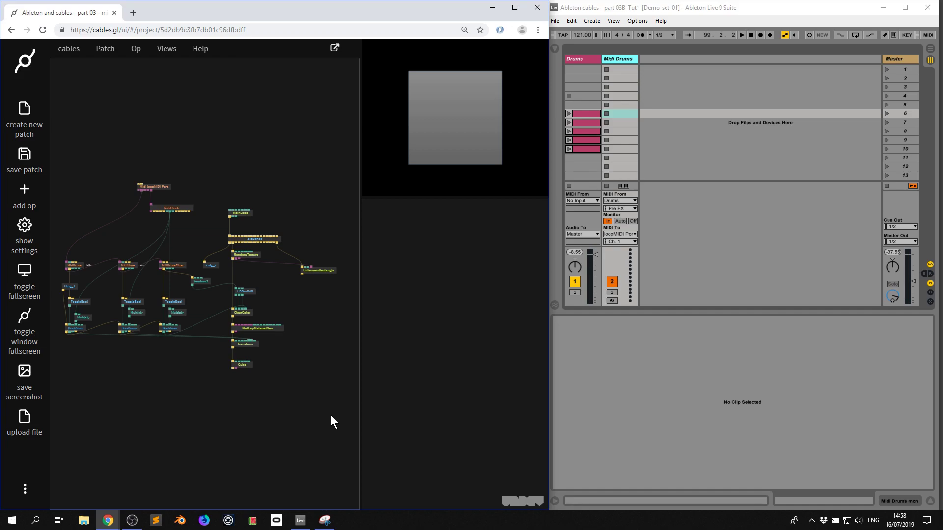
Add a MidiCC op wired from the Midi loopMIDI Port output
scroll(176, 156, "up", 5)
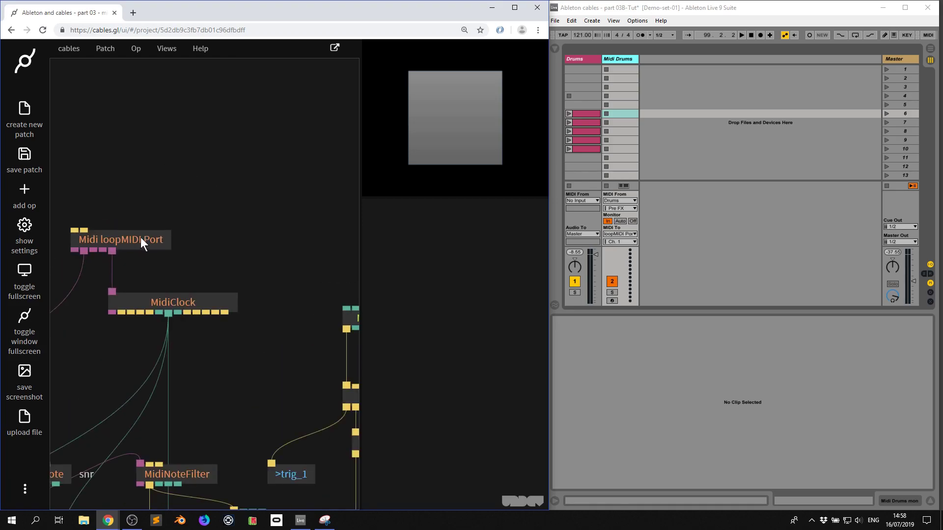
left_click(140, 238)
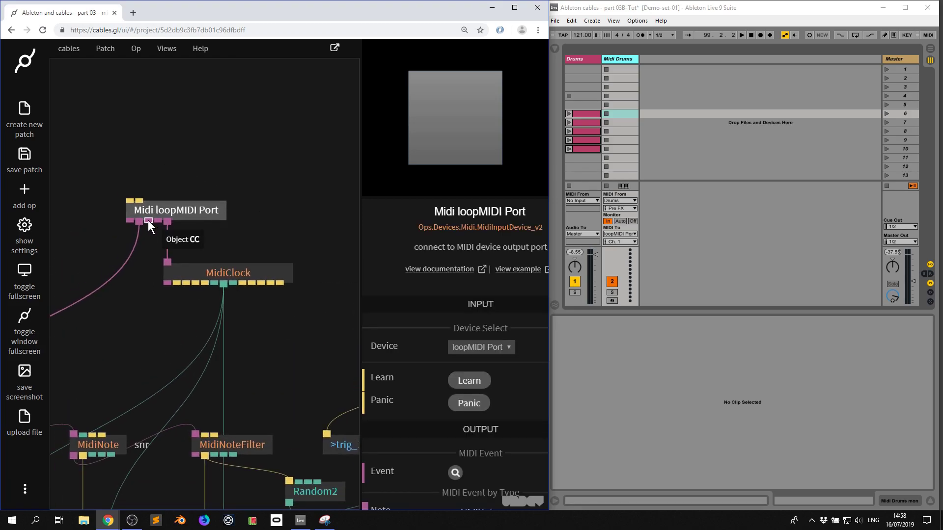
left_click_drag(148, 219, 310, 189)
type("MidiCC")
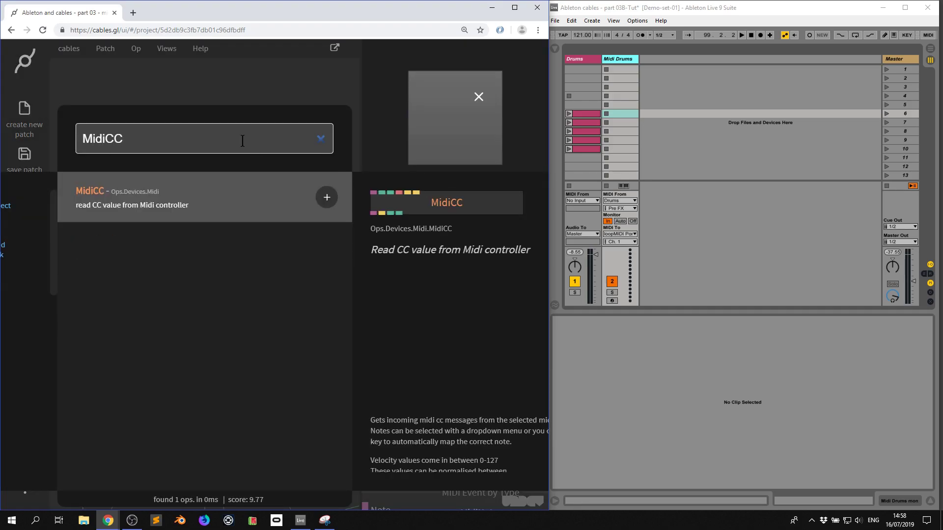
key("Return")
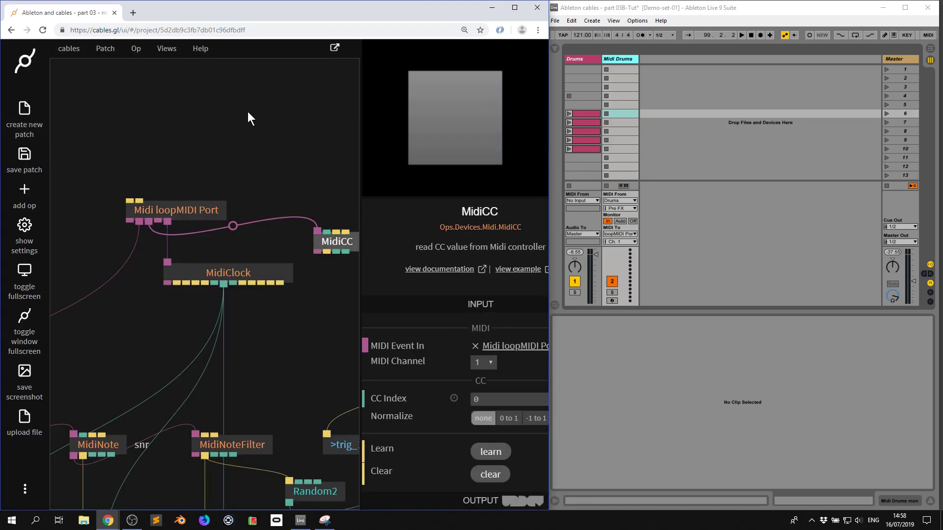
Place the MidiCC op to the right of the main render chain
scroll(250, 147, "down", 3)
left_click_drag(225, 193, 262, 244)
scroll(265, 270, "down", 2)
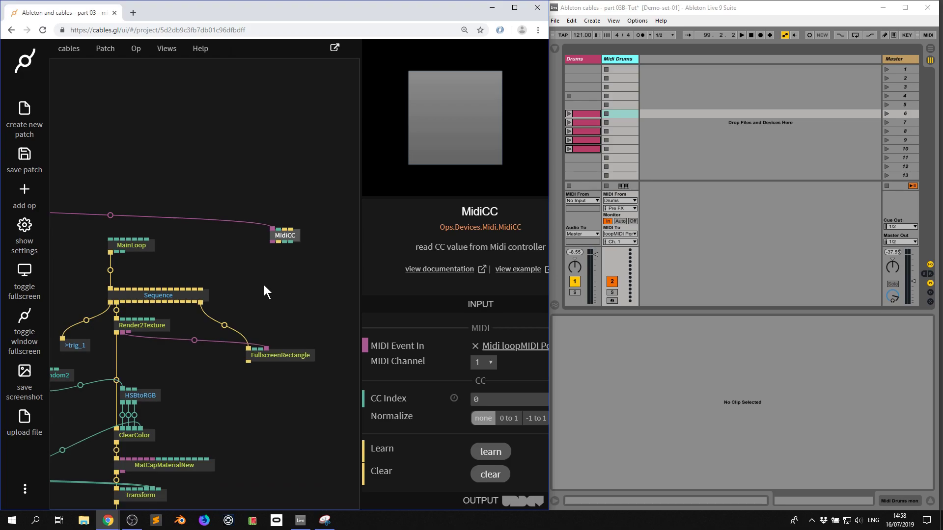
left_click_drag(264, 291, 232, 227)
Disconnect Render2Texture from FullscreenRectangle and add an ImageCompose op wired to Sequence
left_click(263, 301)
left_click_drag(261, 292, 339, 261)
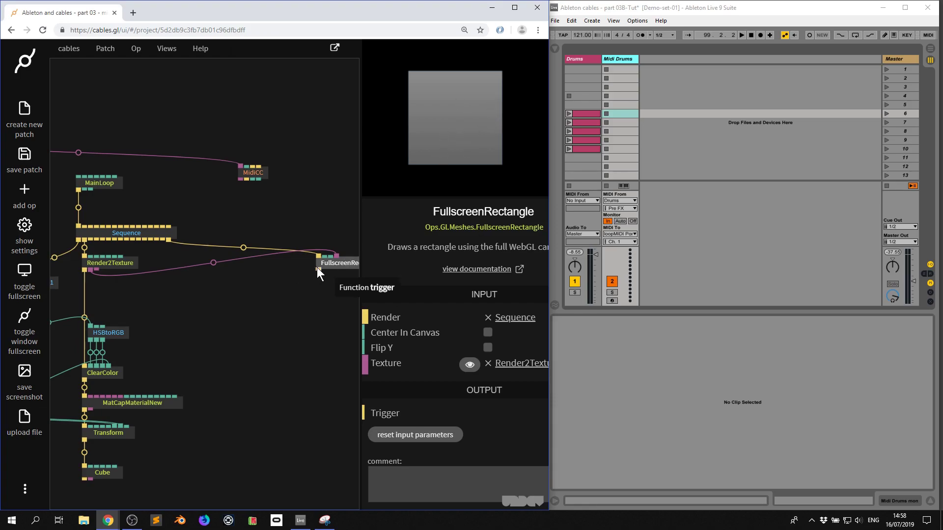
left_click(212, 263)
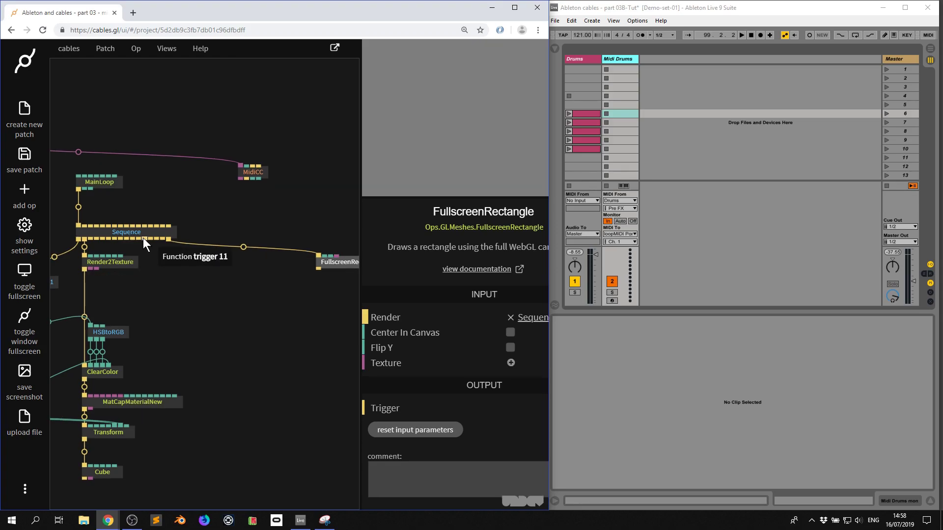
left_click_drag(143, 238, 258, 301)
type("imagecom")
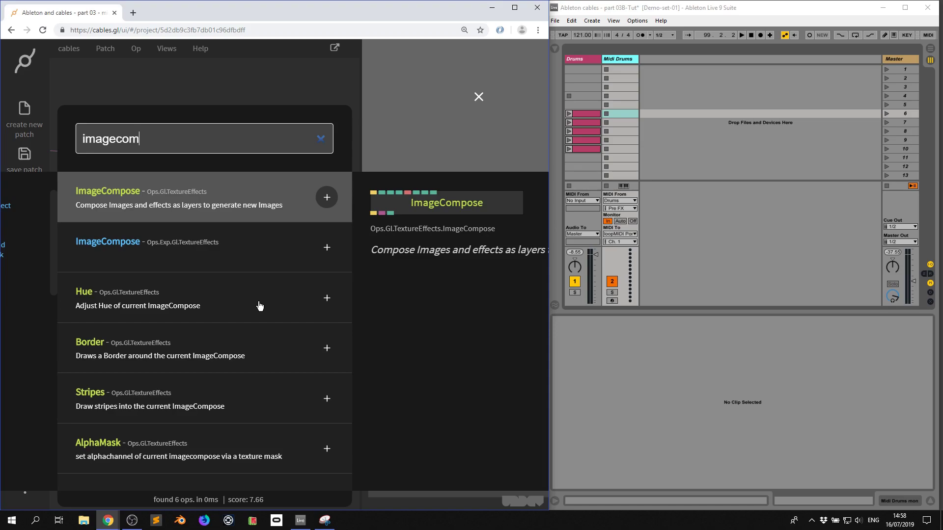
key("Return")
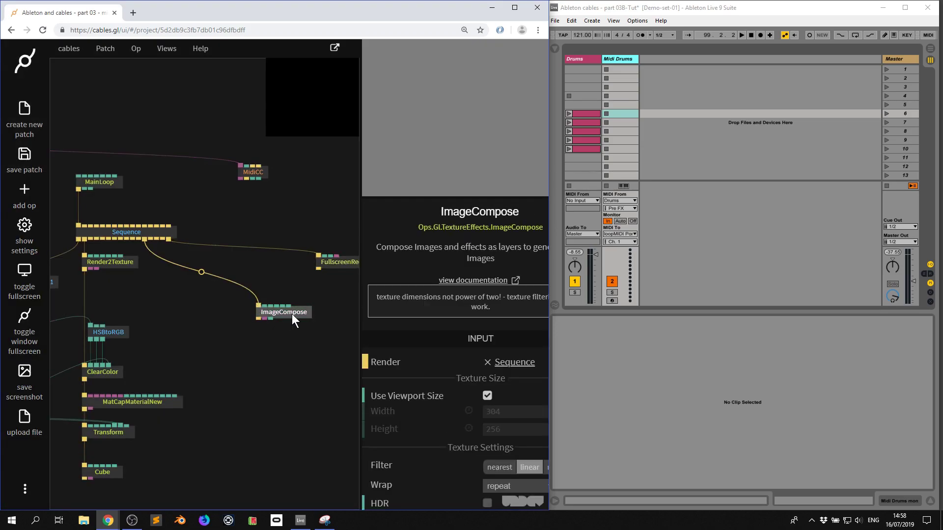
left_click_drag(292, 314, 206, 302)
Add a Voronoise layer under ImageCompose and wire ImageCompose's texture into FullscreenRectangle
type("voron")
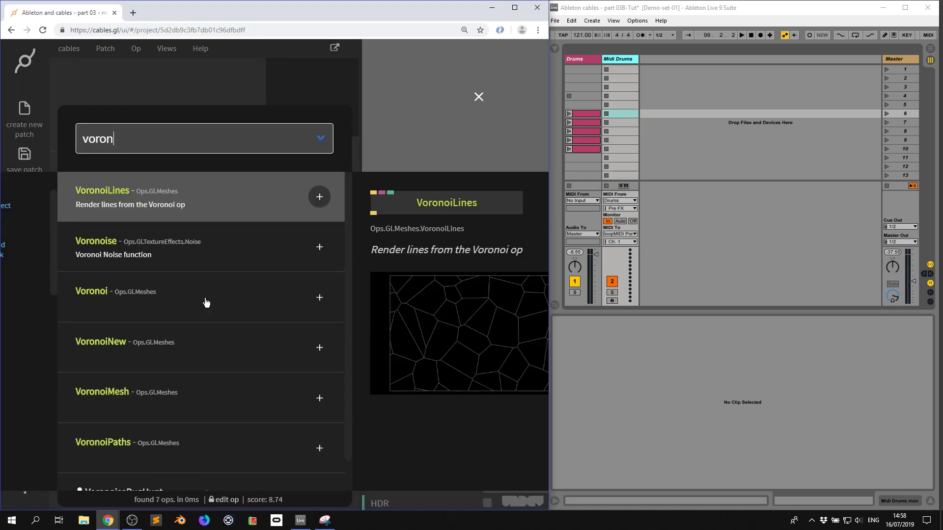
key("Down")
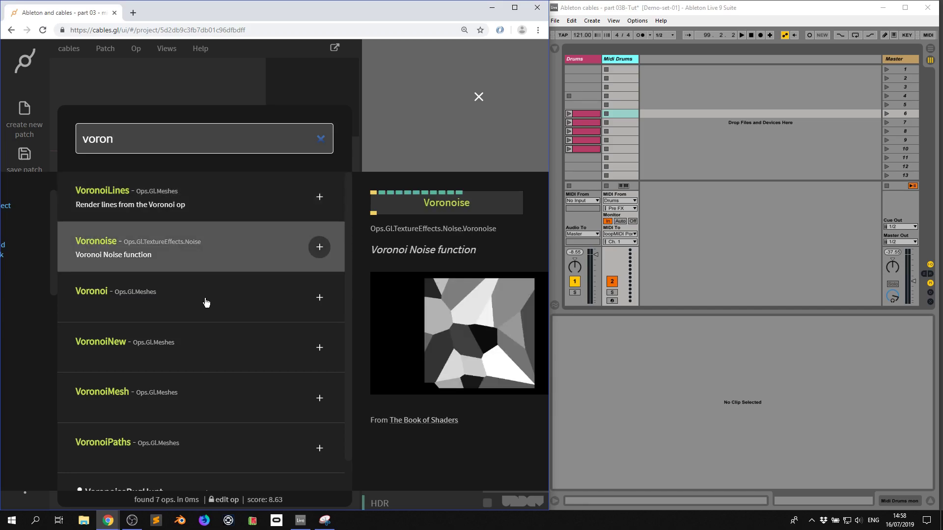
key("Return")
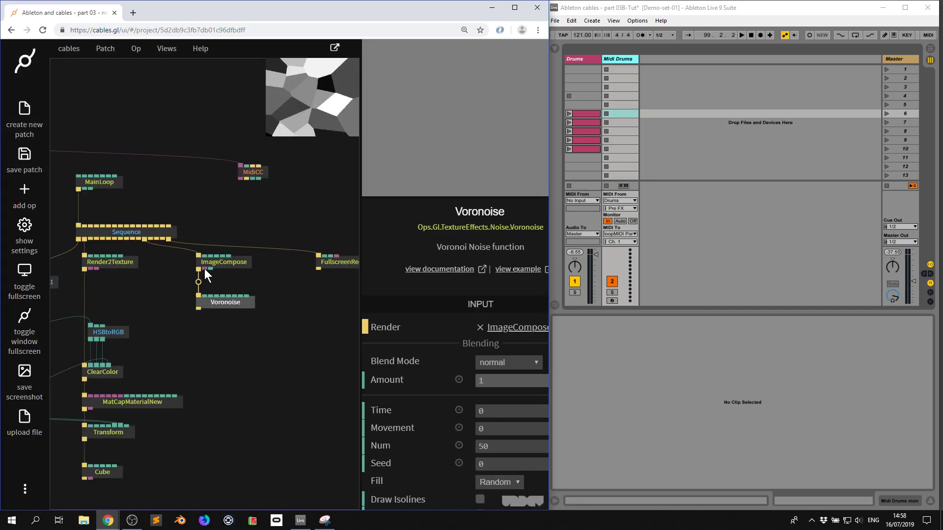
left_click_drag(204, 269, 338, 264)
left_click(242, 205)
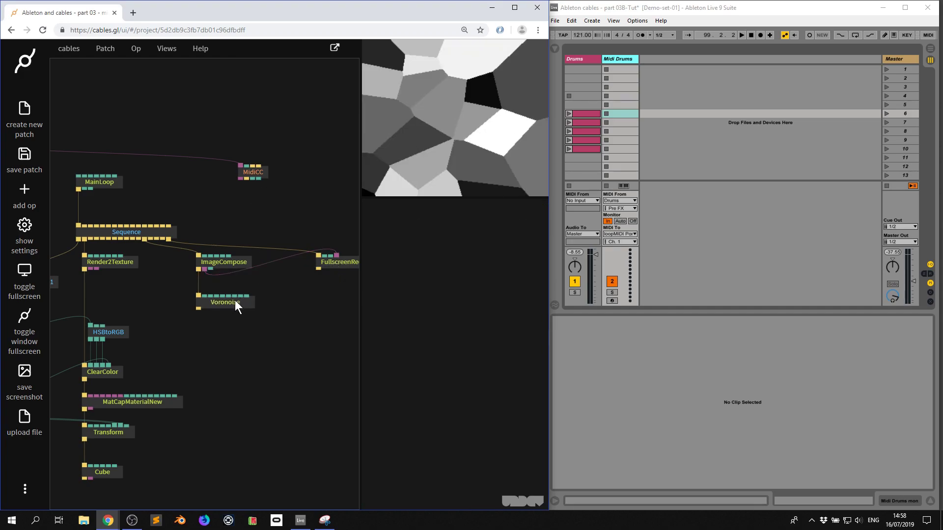
Set Voronoise Movement to 0.372, Num to 5 and Time to 0.46
left_click_drag(234, 300, 231, 319)
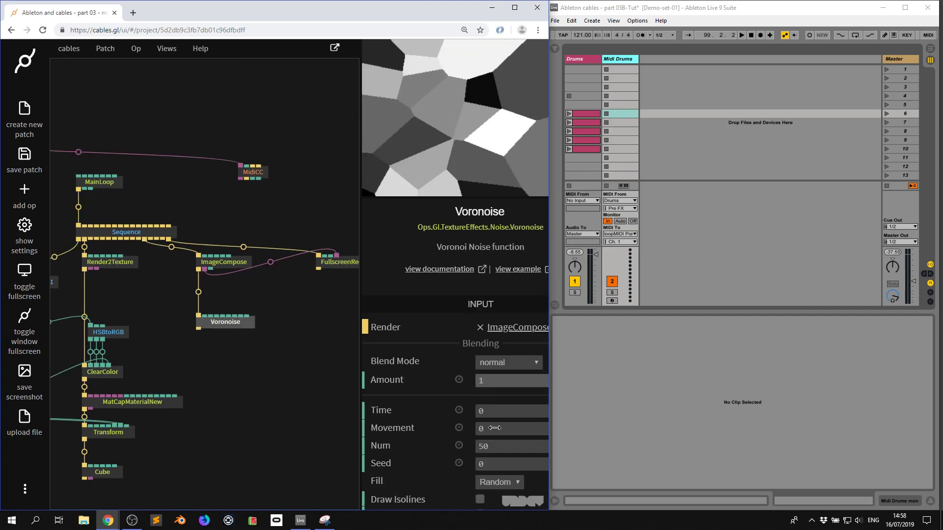
mouse_move(495, 428)
left_mouse_down()
mouse_move(537, 428)
mouse_move(505, 427)
mouse_move(490, 415)
mouse_move(538, 415)
mouse_move(483, 411)
mouse_move(491, 419)
left_mouse_up()
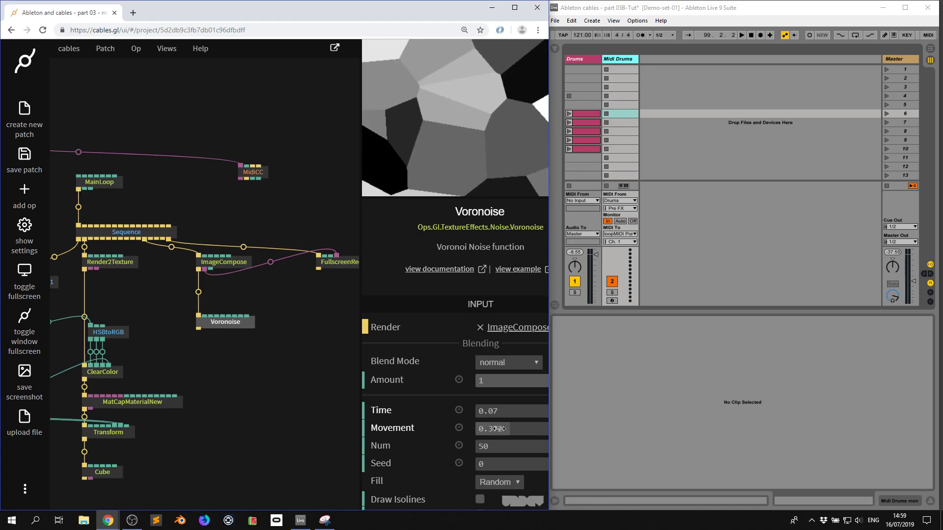
left_click(512, 447)
type("5")
key("BackSpace")
type("3")
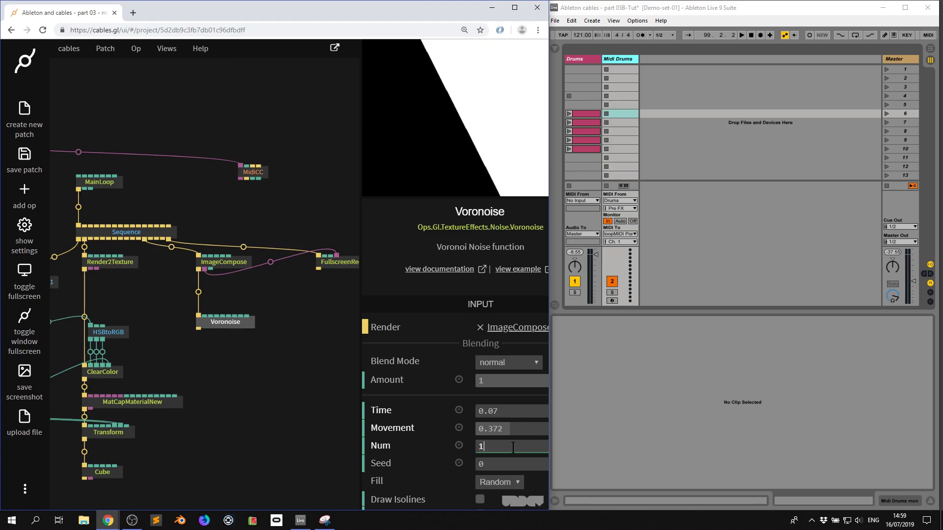
key("BackSpace")
type("100")
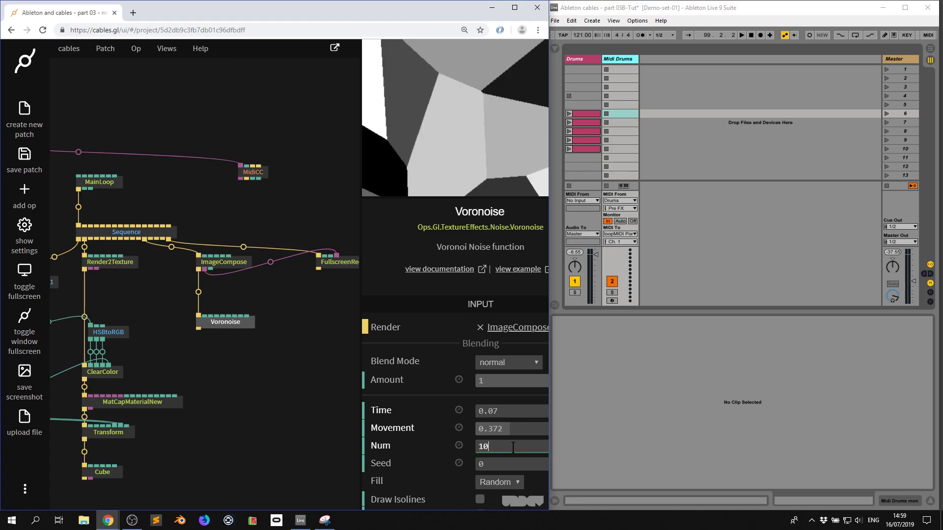
key("BackSpace")
key("BackSpace")
key("BackSpace")
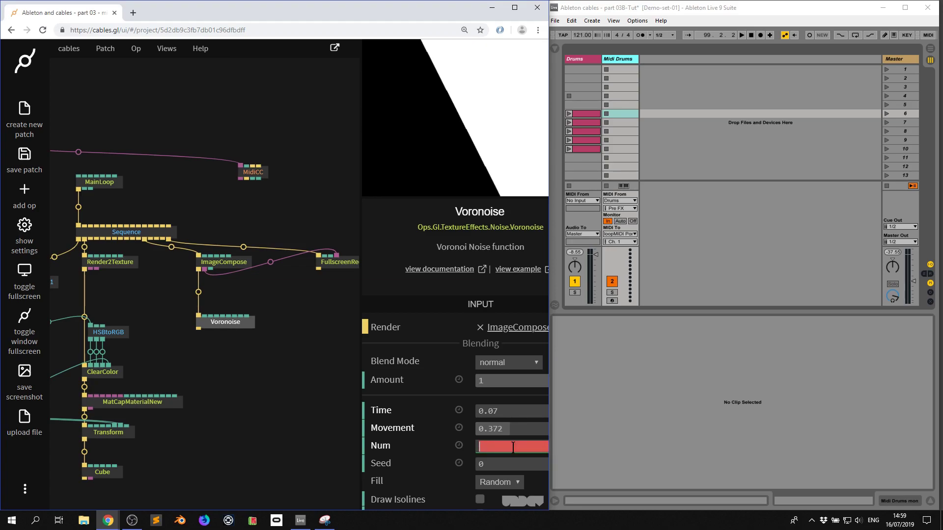
type("5")
mouse_move(513, 412)
left_mouse_down()
mouse_move(546, 412)
mouse_move(518, 412)
left_mouse_up()
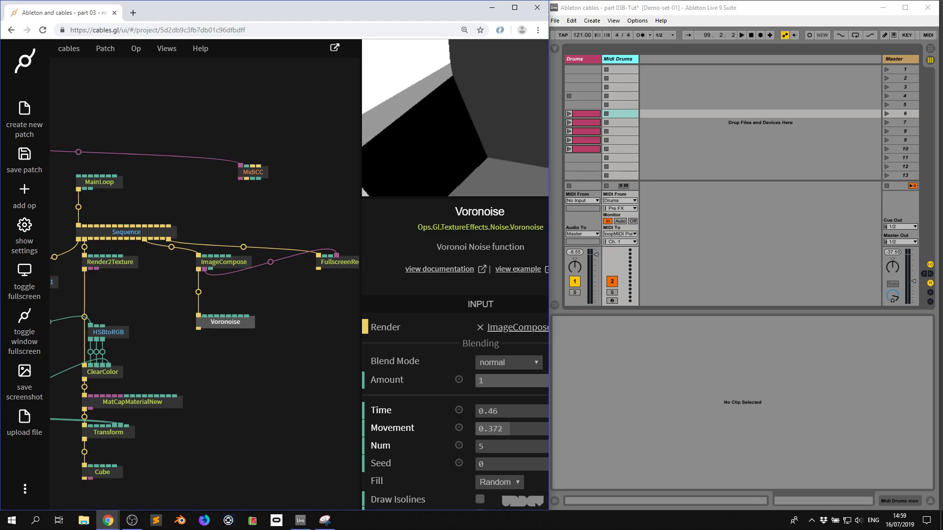
Insert a new MIDI track after the Midi Drums track
left_click(620, 58)
right_click(620, 58)
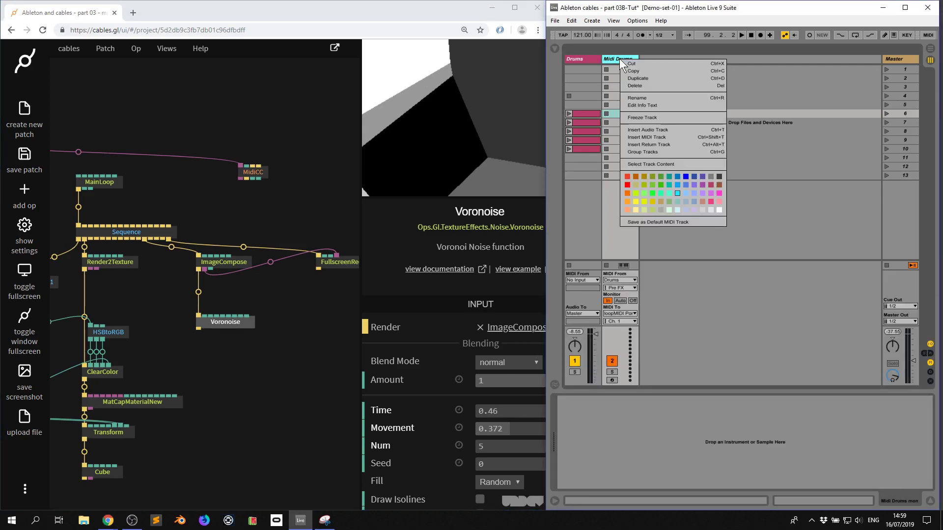
left_click(650, 137)
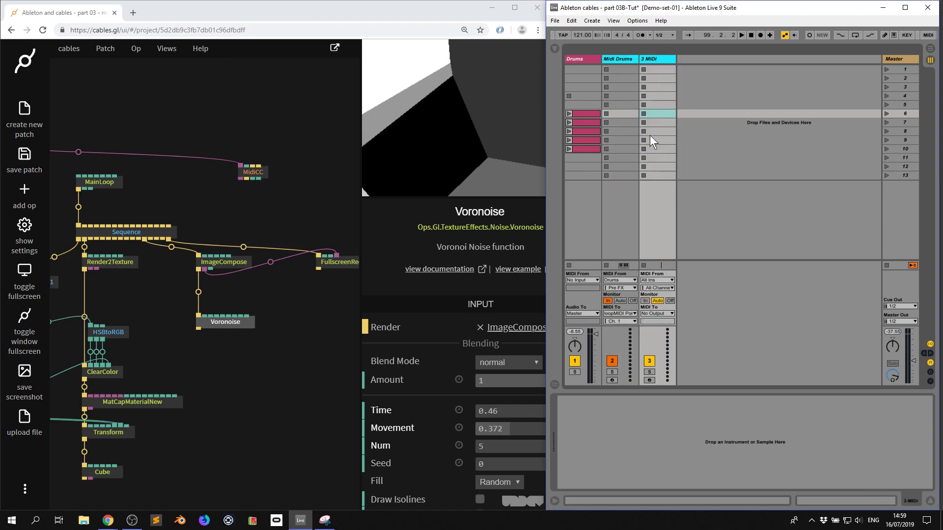
left_click(592, 21)
left_click(592, 21)
Rename the new 3 MIDI track to 'voro time CC 14'
left_click_drag(682, 59, 701, 60)
right_click(683, 59)
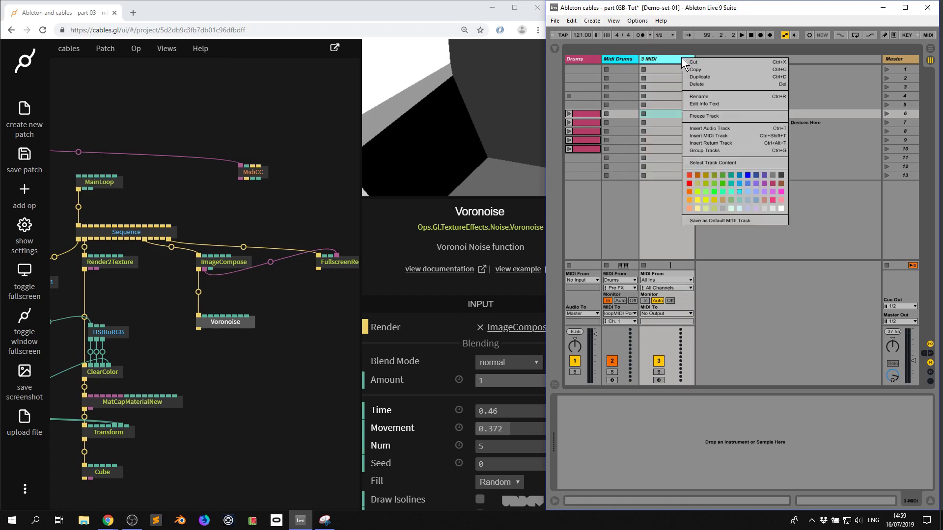
left_click(704, 97)
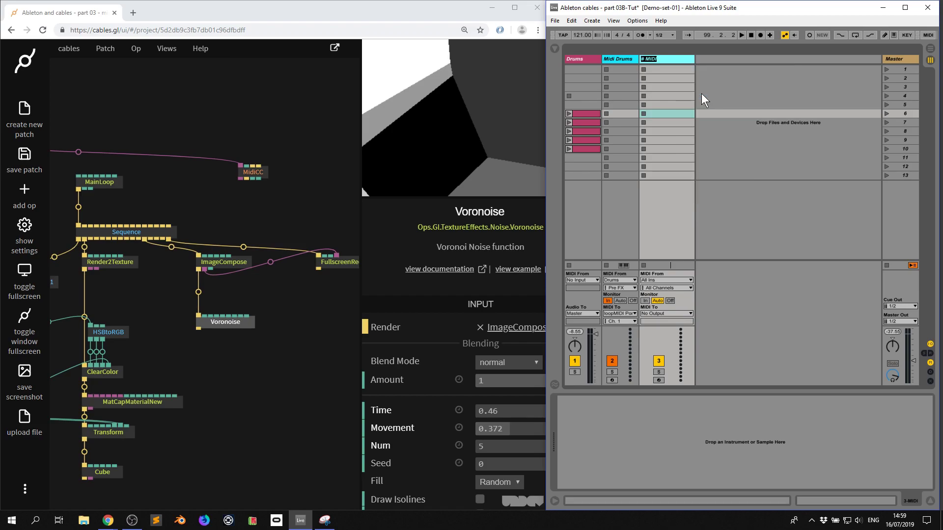
type("voro time")
key("Return")
right_click(679, 60)
left_click(711, 100)
type("CC 14")
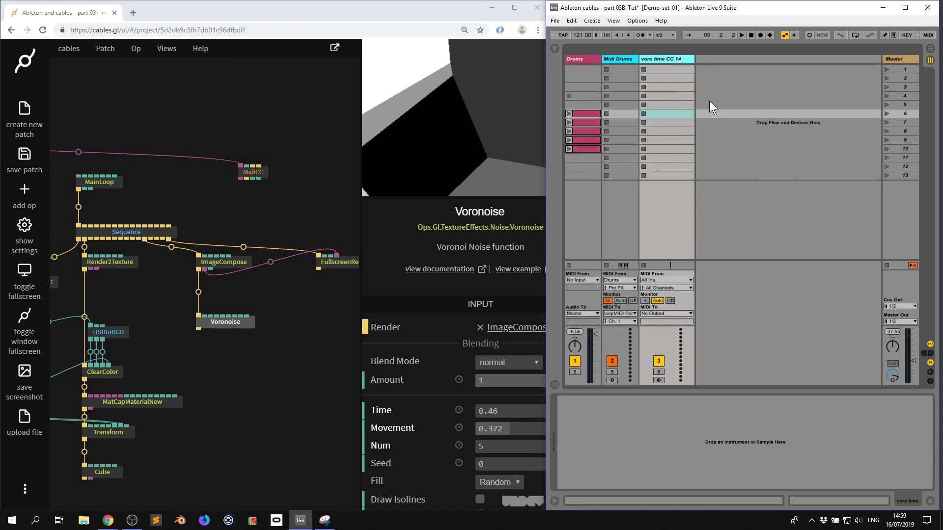
Create a clip in slot 6 with a MIDI Ctrl 14 envelope ramping from bottom to top
left_click(659, 113)
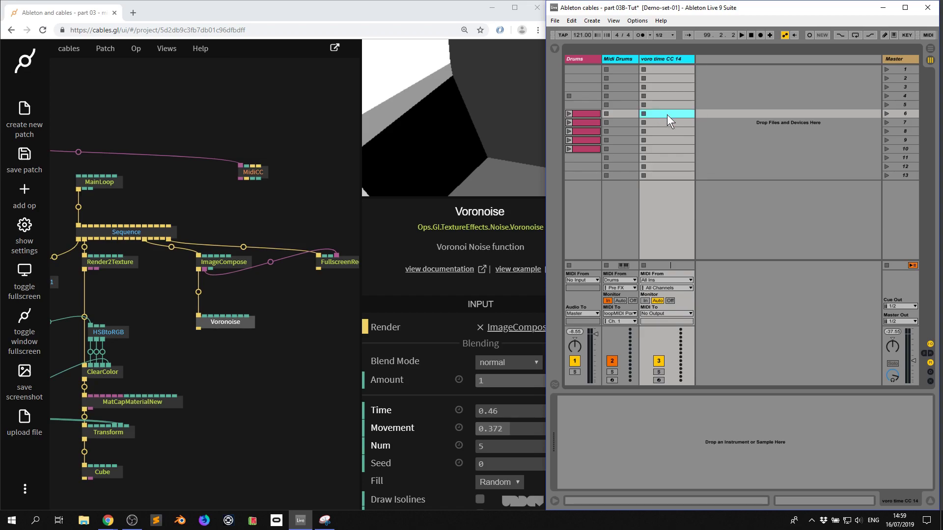
double_click(667, 114)
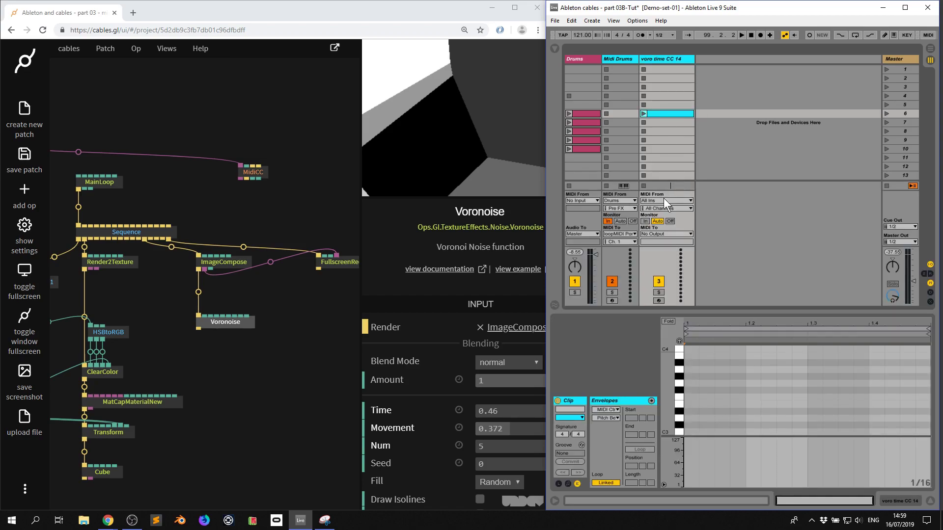
left_click(578, 484)
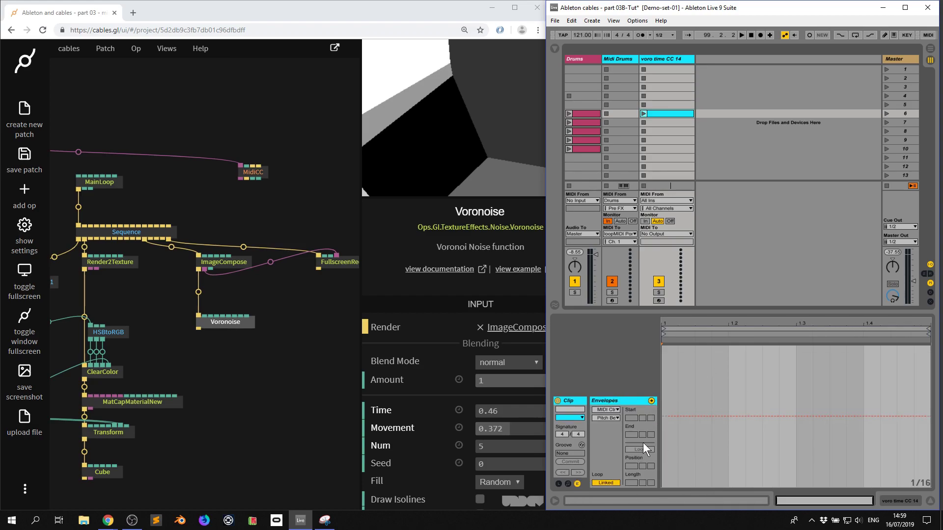
left_click(607, 419)
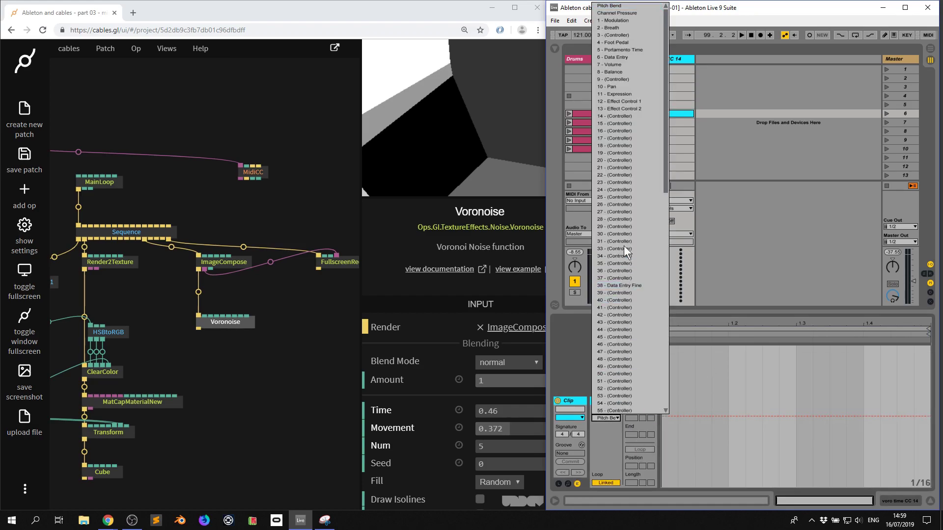
left_click(617, 117)
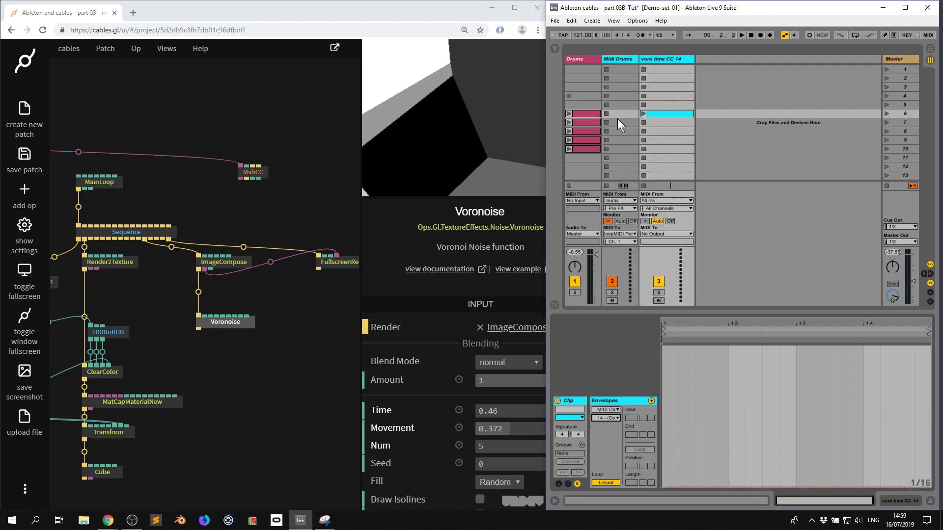
left_click(667, 486)
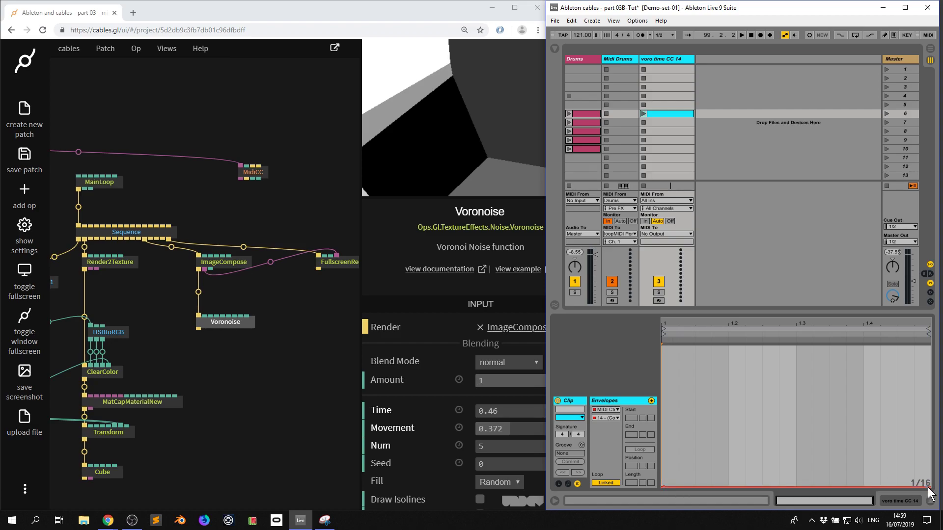
left_click_drag(929, 487, 925, 347)
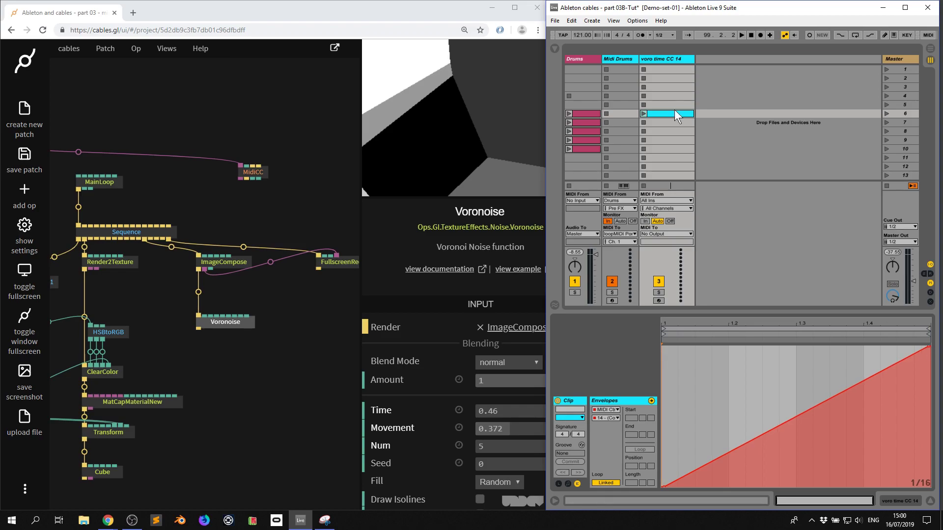
Launch the CC 14 clip and set the MidiCC op's CC Index to 14
left_click(643, 114)
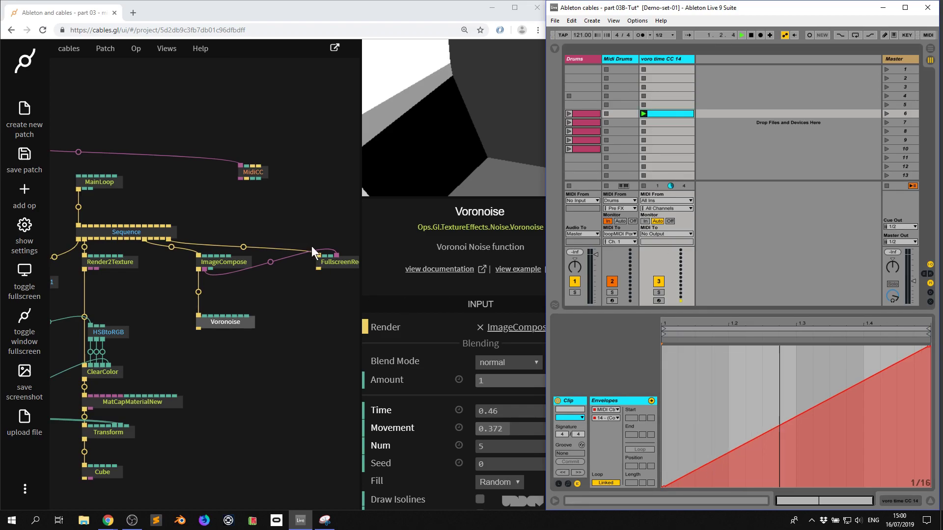
left_click(261, 172)
left_click_drag(261, 173, 226, 172)
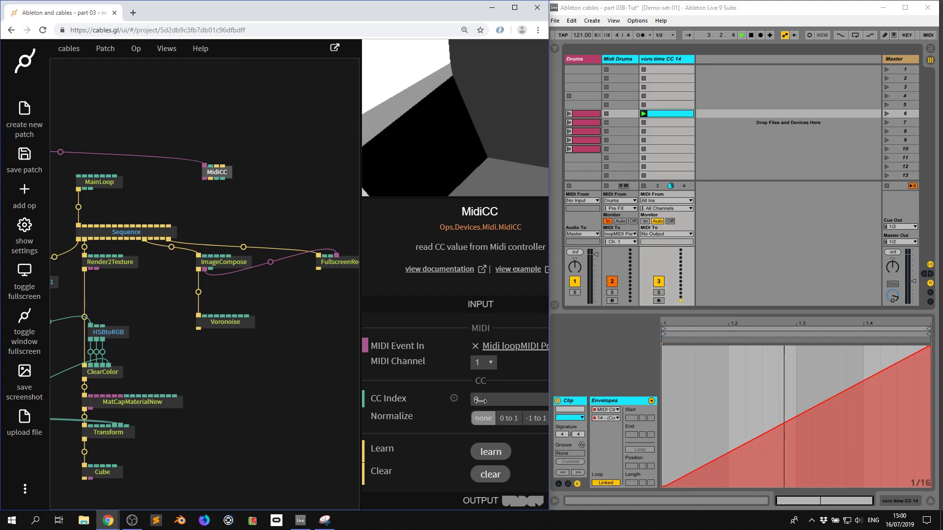
left_click(481, 401)
type("1")
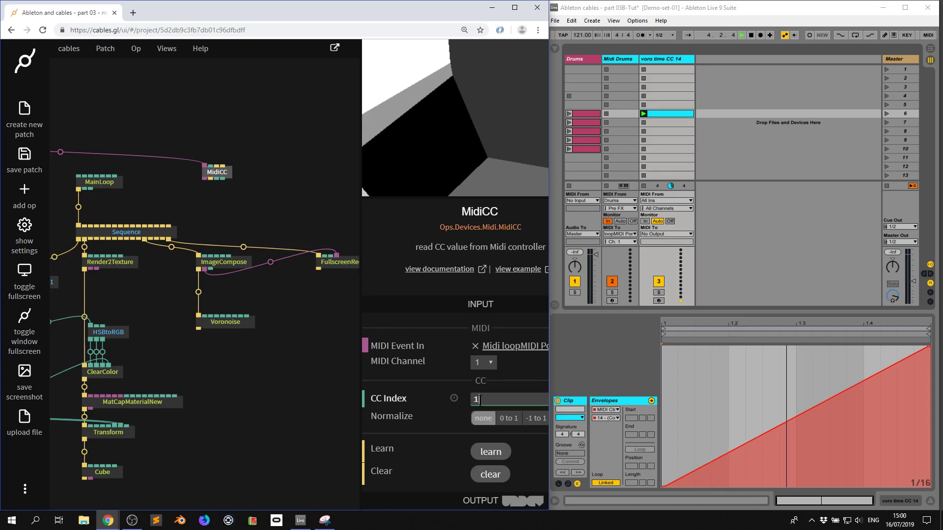
type("4")
Route the Ableton track's MIDI output to loopMIDI Port
scroll(450, 426, "down", 3)
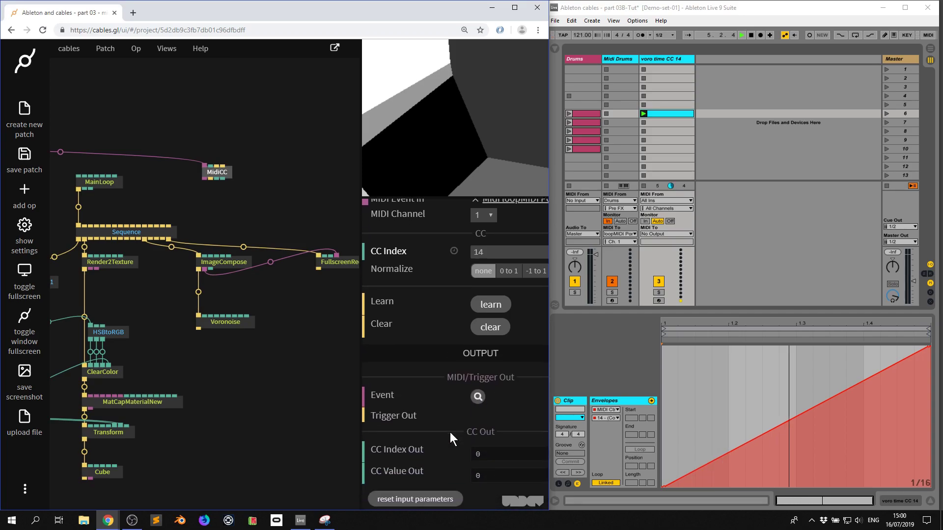
left_click(667, 232)
left_click(672, 242)
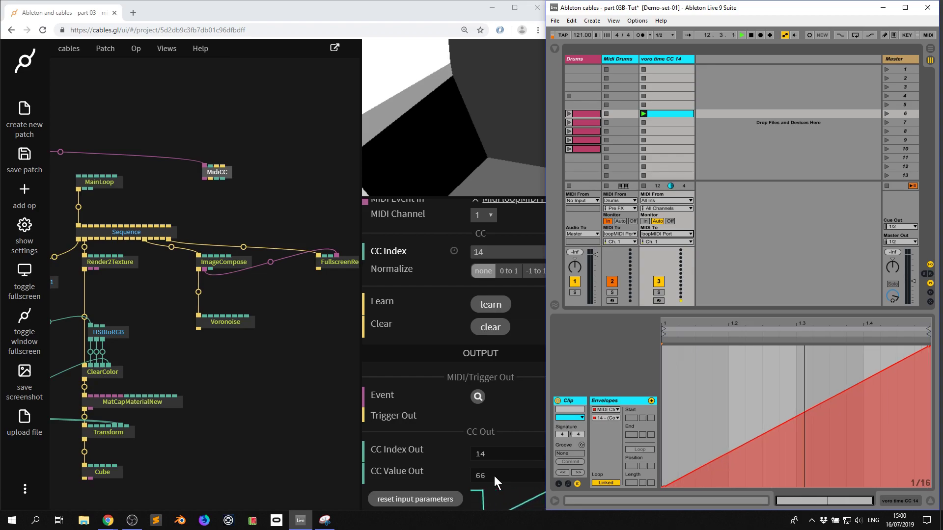
Pick a Normalize range for MidiCC's output, trying 0 to 1 and -1 to 1
left_click(505, 271)
scroll(442, 343, "down", 1)
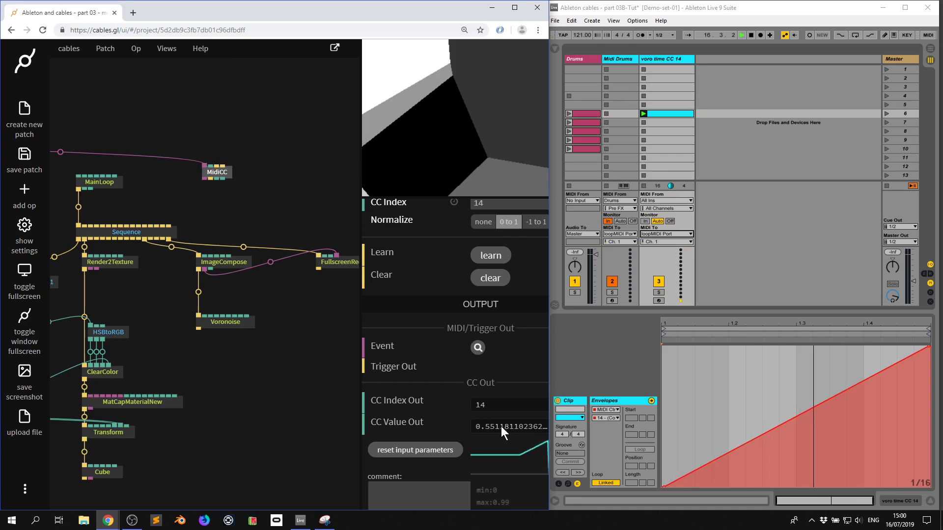
left_click(536, 222)
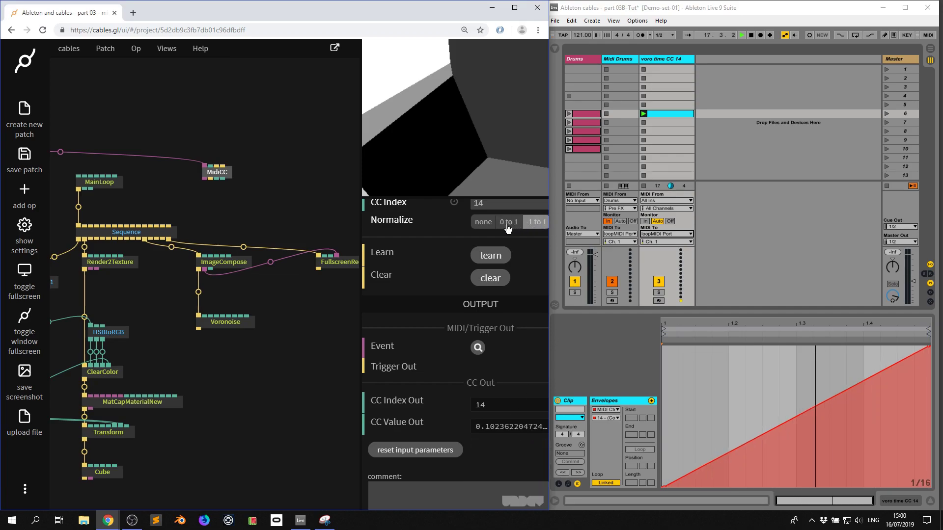
Connect the MidiCC output to a Voronoise input
left_click(246, 196)
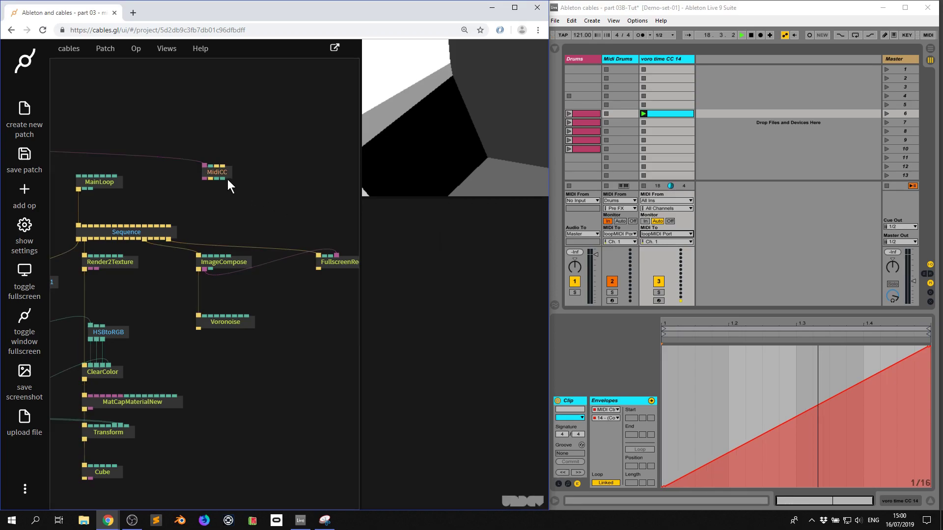
left_click_drag(222, 179, 224, 324)
left_click(258, 350)
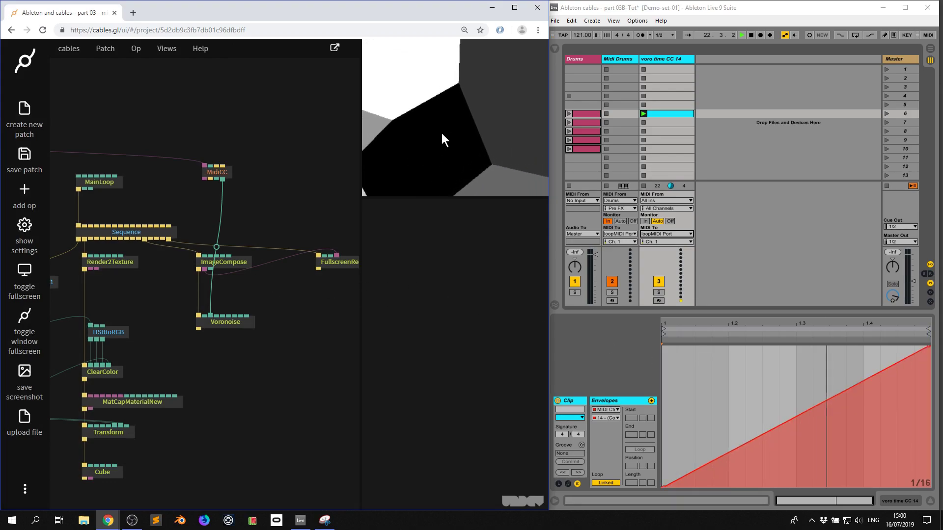
Reshape the CC 14 envelope to fall from top to bottom
left_click(668, 476)
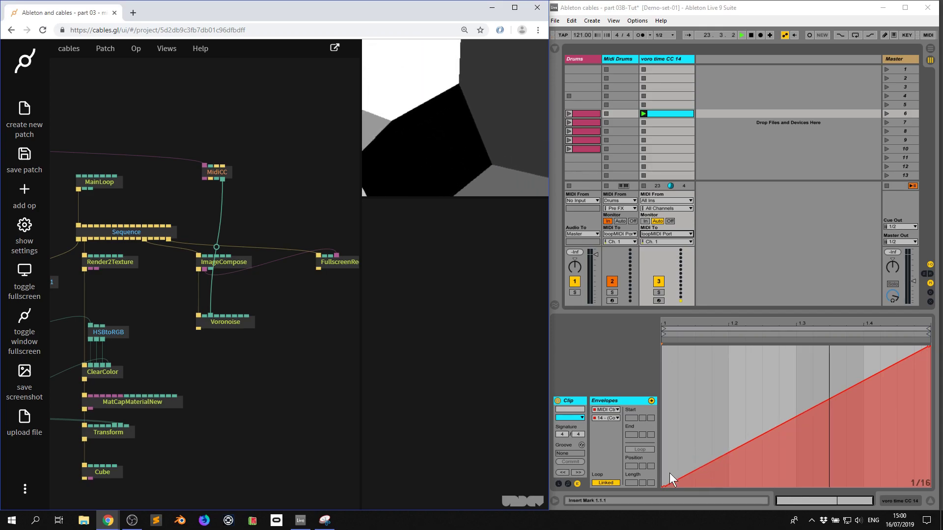
left_click_drag(662, 487, 666, 346)
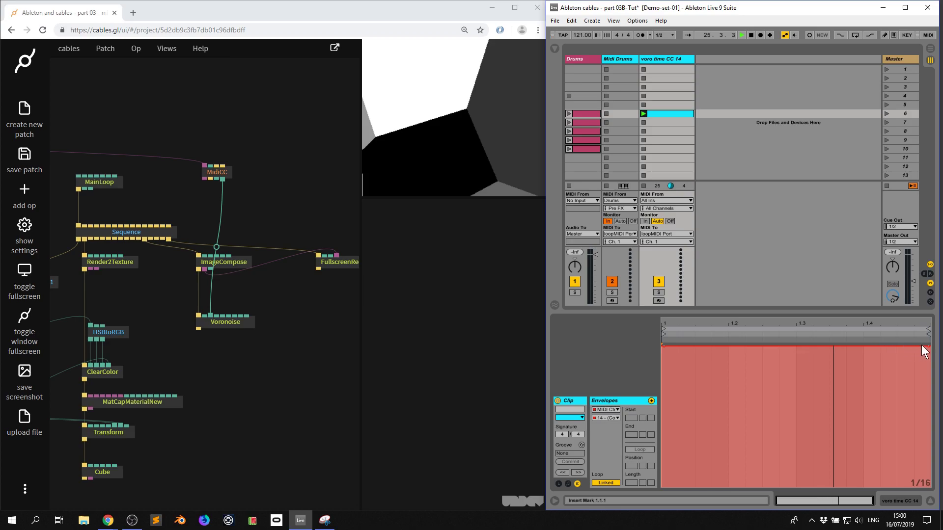
left_click_drag(928, 346, 919, 476)
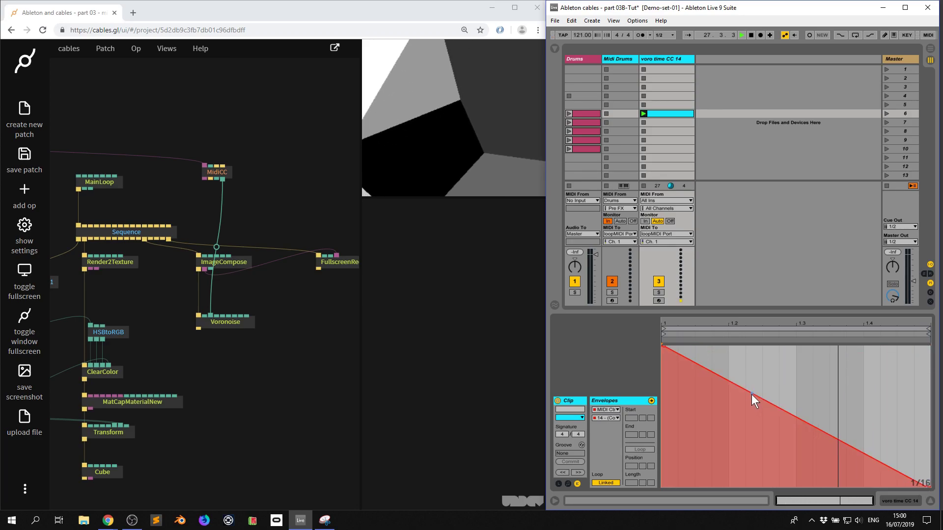
Extend the clip loop to two bars and add a rising segment after bar 2
left_click(754, 329)
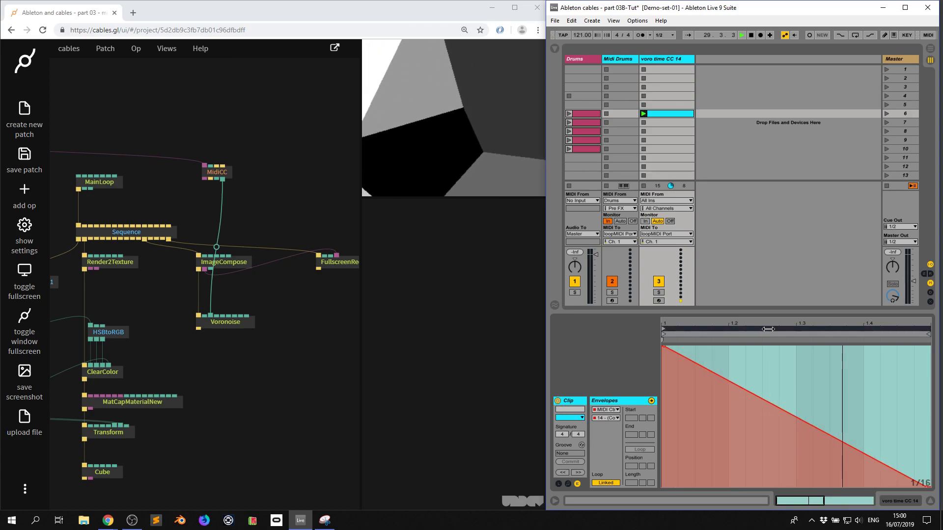
left_click_drag(755, 330, 770, 347)
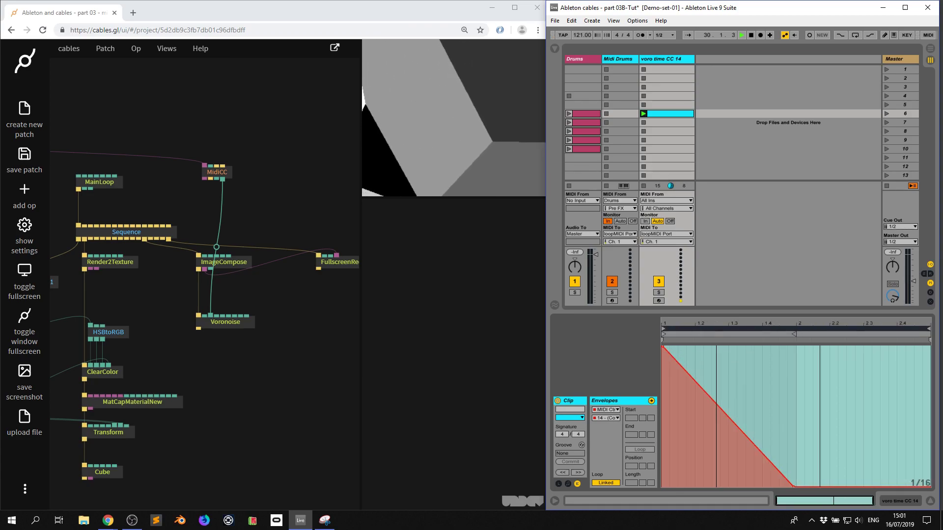
left_click(774, 405)
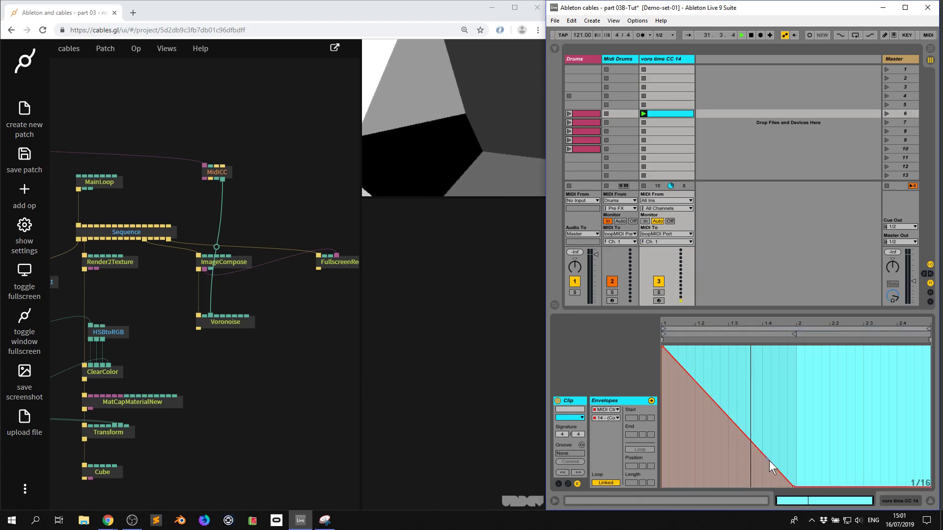
left_click(846, 461)
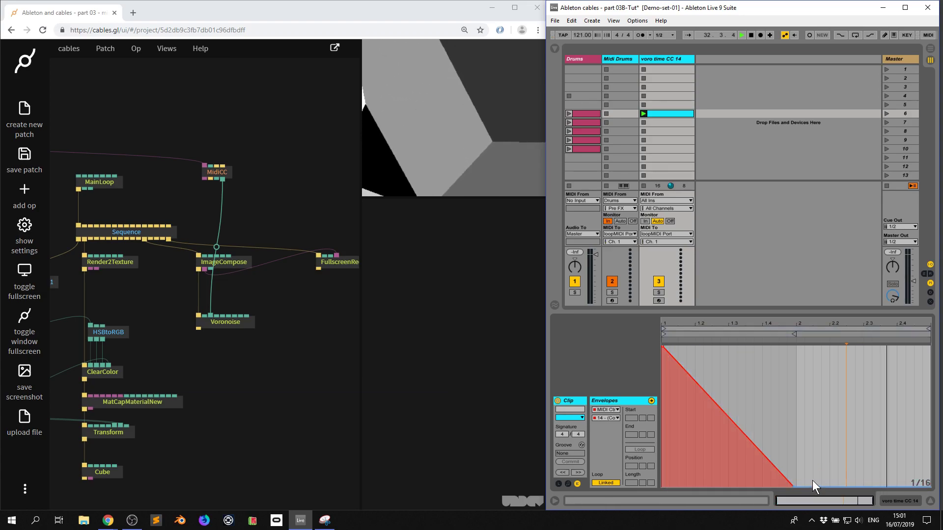
left_click_drag(867, 486, 867, 450)
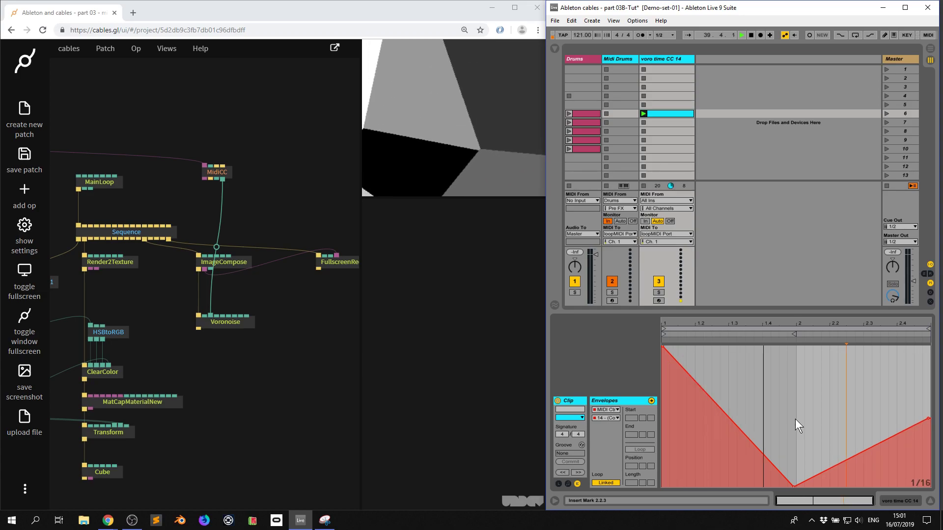
Name the clip 01, duplicate it, and name the copy 02
right_click(662, 113)
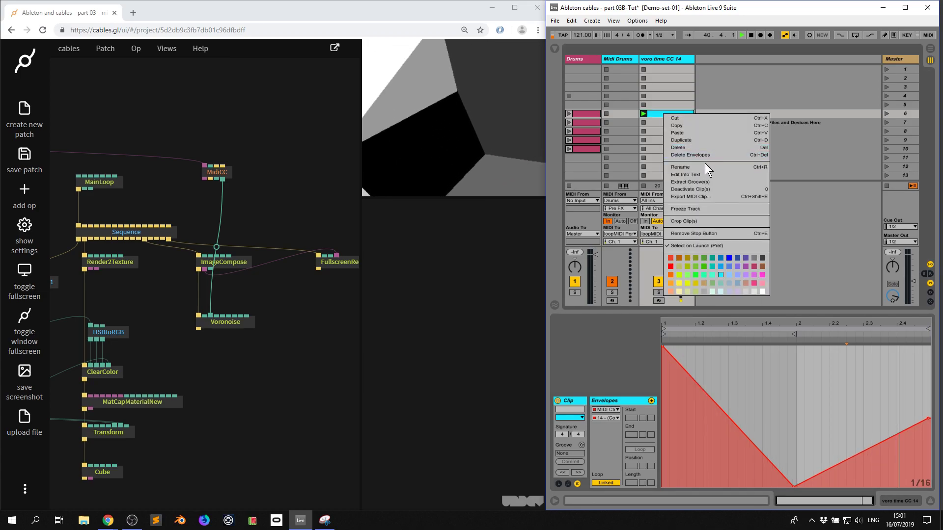
left_click(706, 165)
type("01")
key("Return")
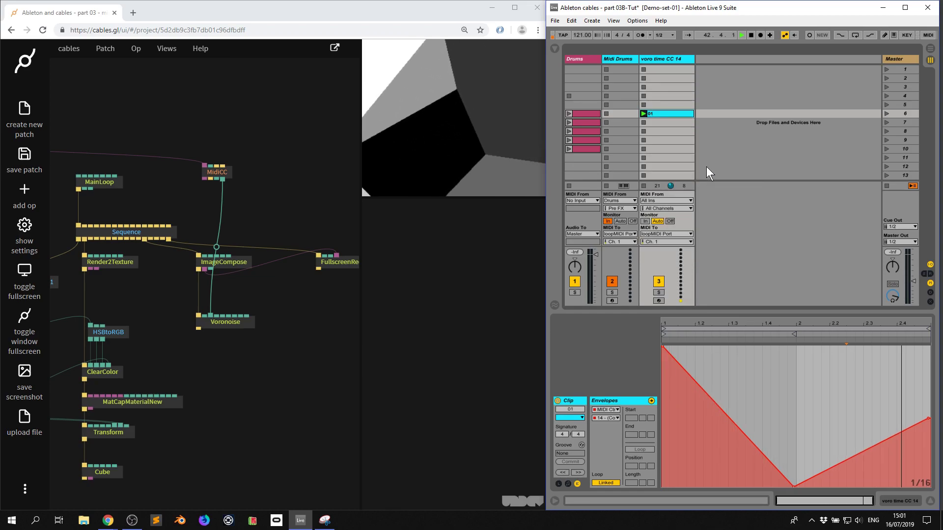
key("ctrl+d")
right_click(660, 119)
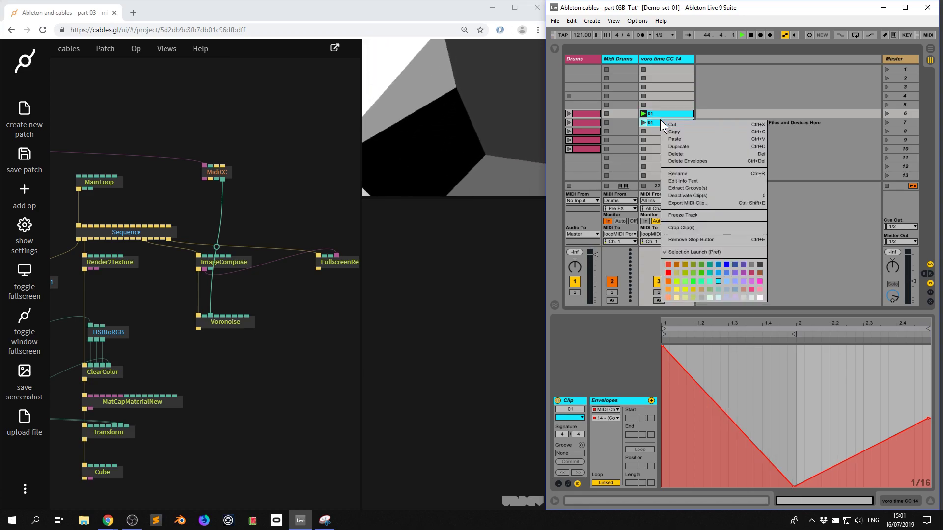
left_click(654, 120)
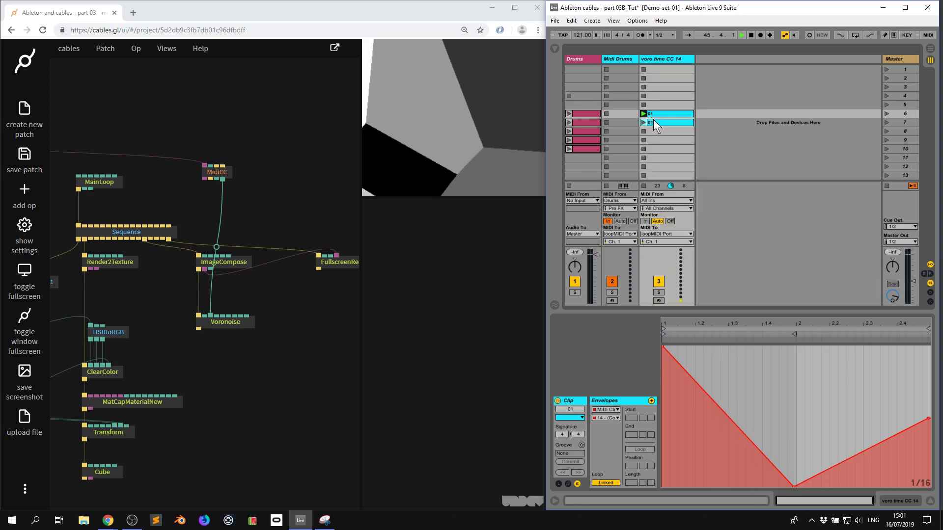
key("ctrl+r")
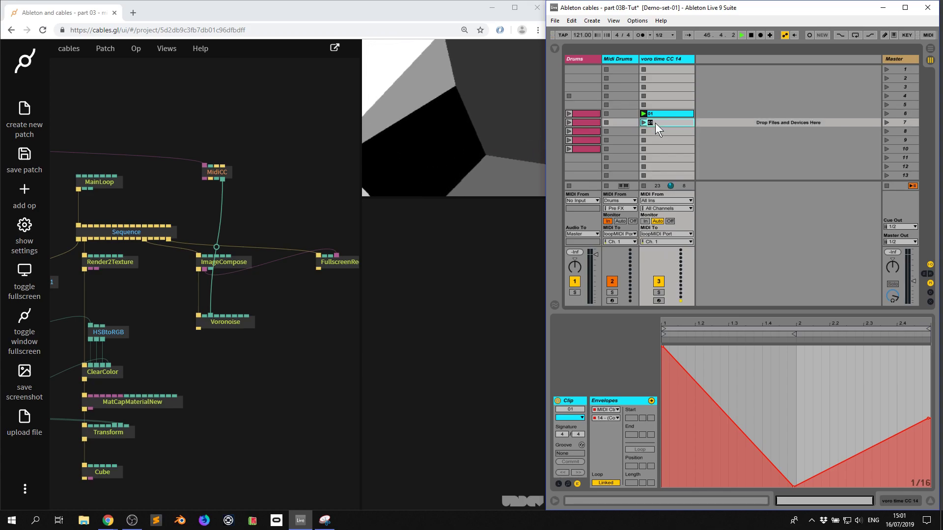
type("02")
key("Return")
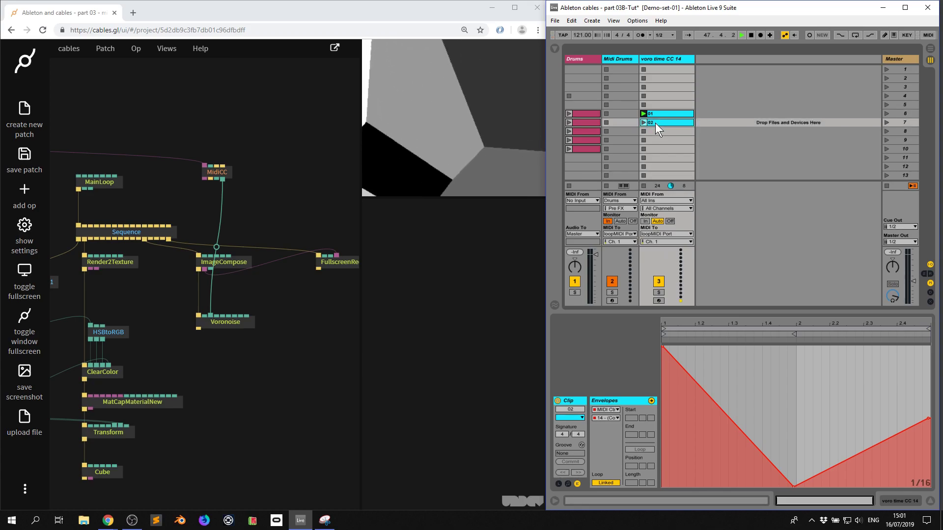
Redraw clip 02's envelope as high and low steps on a 1/2 grid
left_click(735, 383)
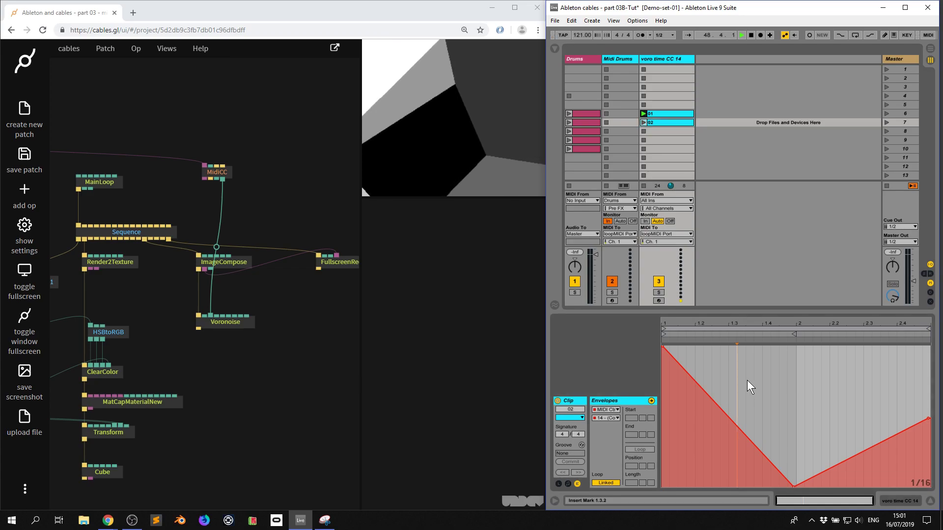
key("ctrl+2")
key("ctrl+2")
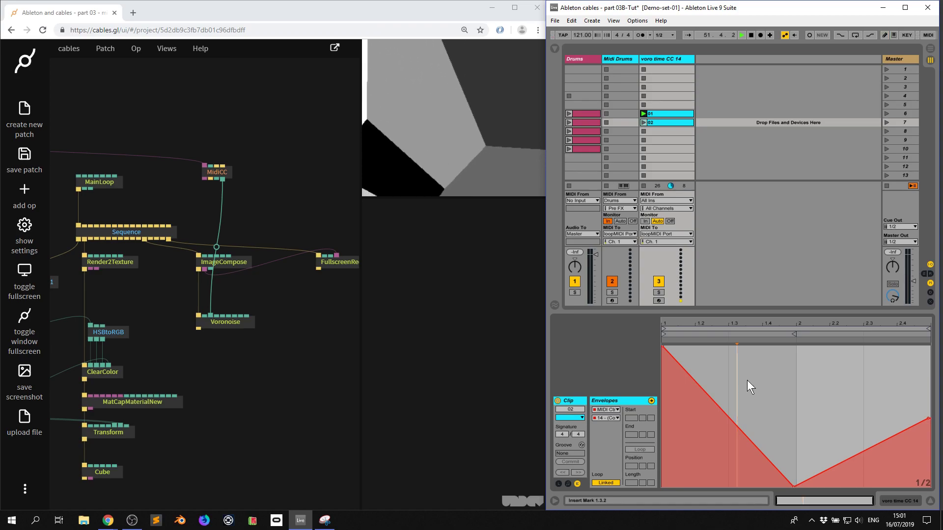
key("b")
left_click(698, 346)
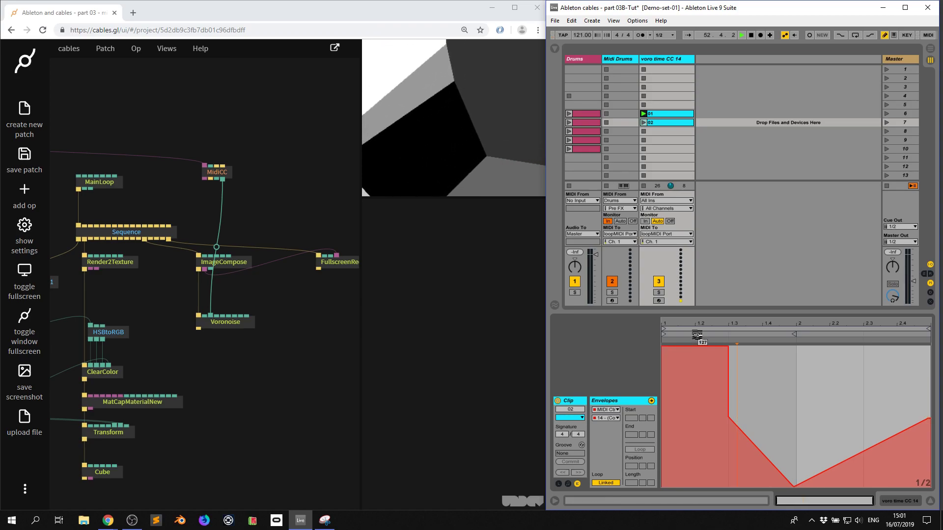
left_click_drag(759, 348, 759, 452)
left_click_drag(832, 381, 832, 375)
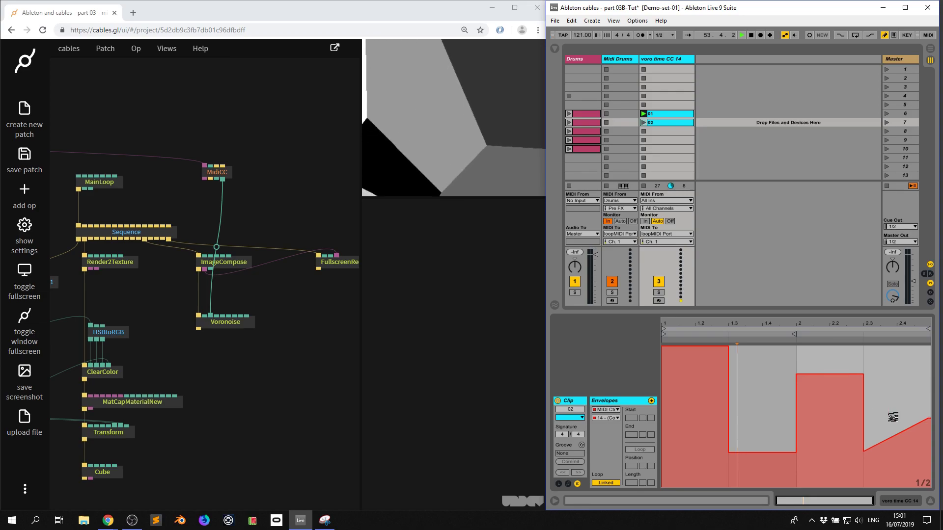
left_click_drag(892, 422, 892, 475)
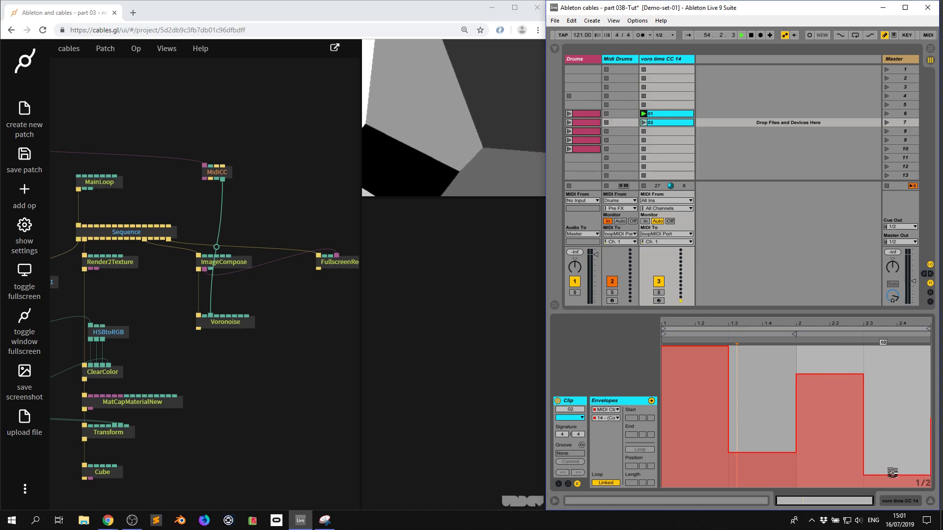
Launch clip 02 and the Drums clip in row 6, then select clip 02
left_click(644, 122)
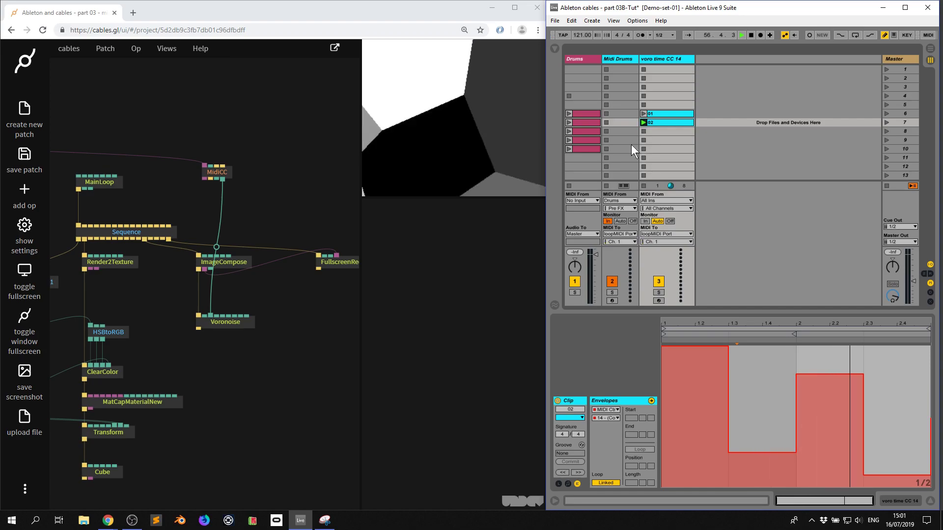
left_click(569, 113)
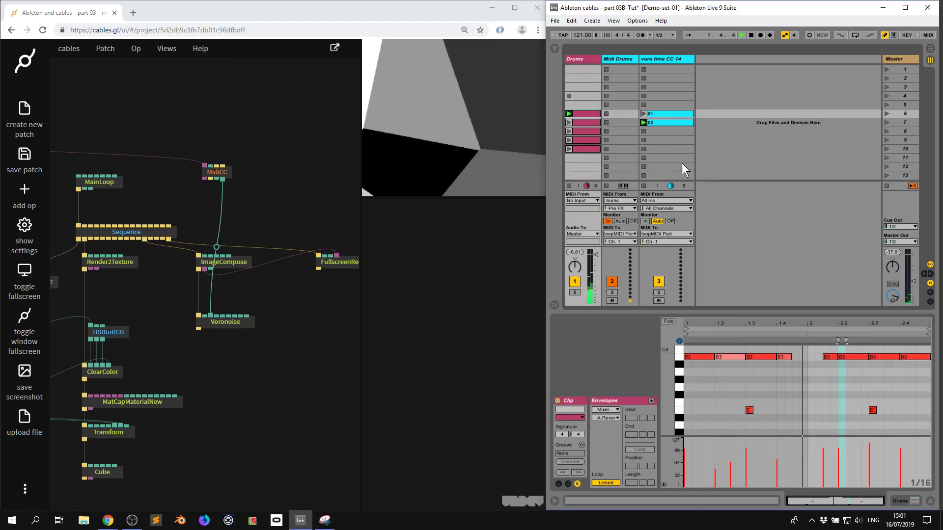
left_click(663, 123)
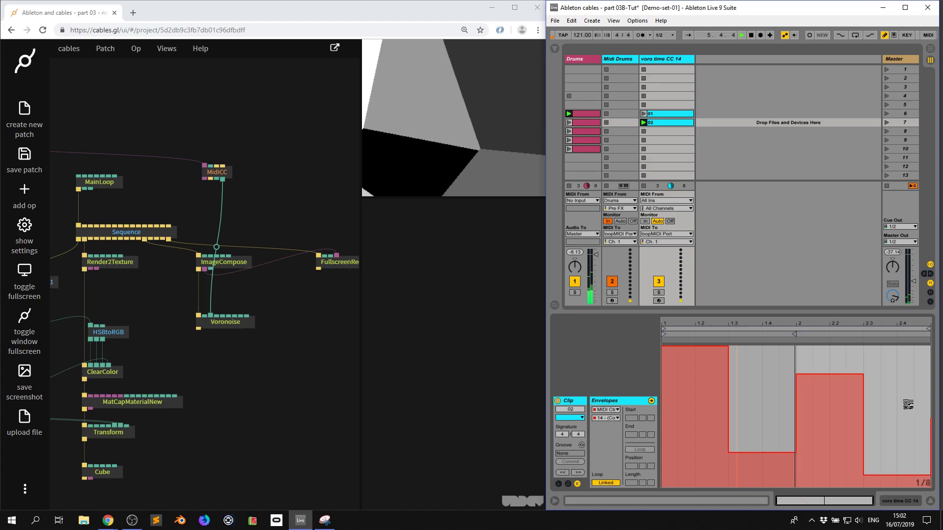
Redraw the last envelope steps of clip 02 as low values at quarter-note grid
left_click(890, 437)
left_click(923, 387)
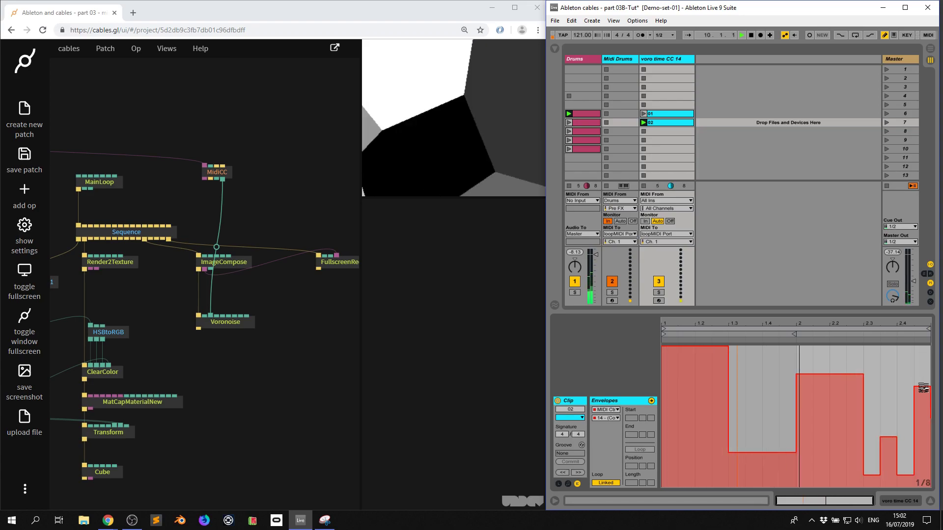
key("ctrl+1")
key("ctrl+2")
key("ctrl+2")
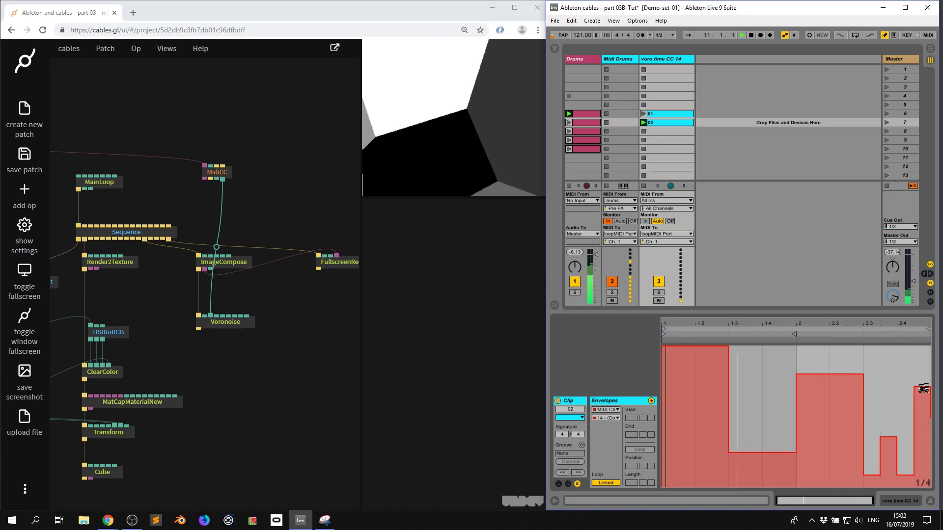
left_click_drag(921, 449, 897, 476)
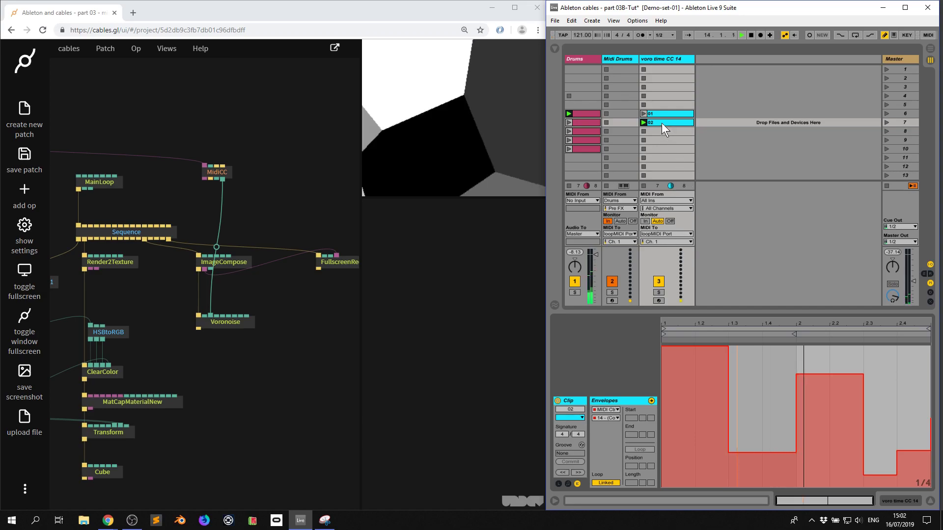
Duplicate clip 01 into slot 8 and launch the copy
left_click(646, 114)
left_click(643, 114)
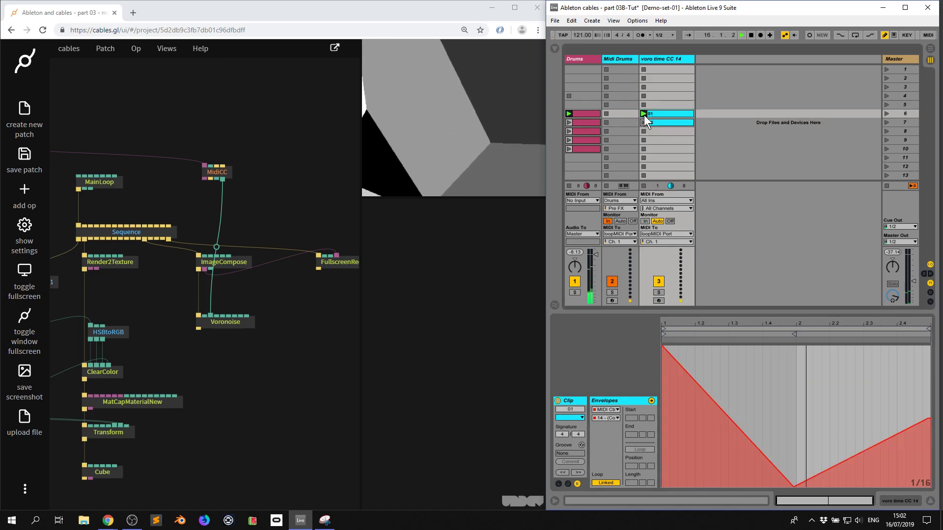
left_click(644, 121)
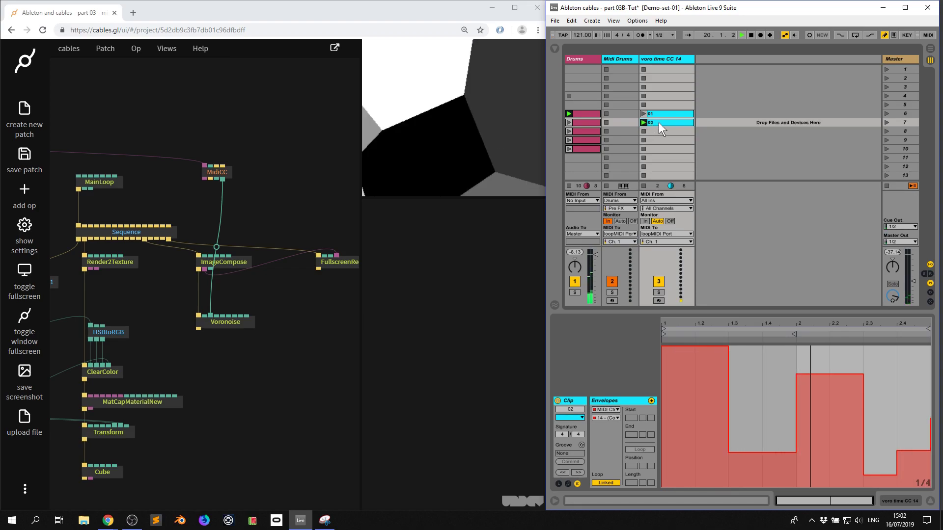
left_click(661, 113)
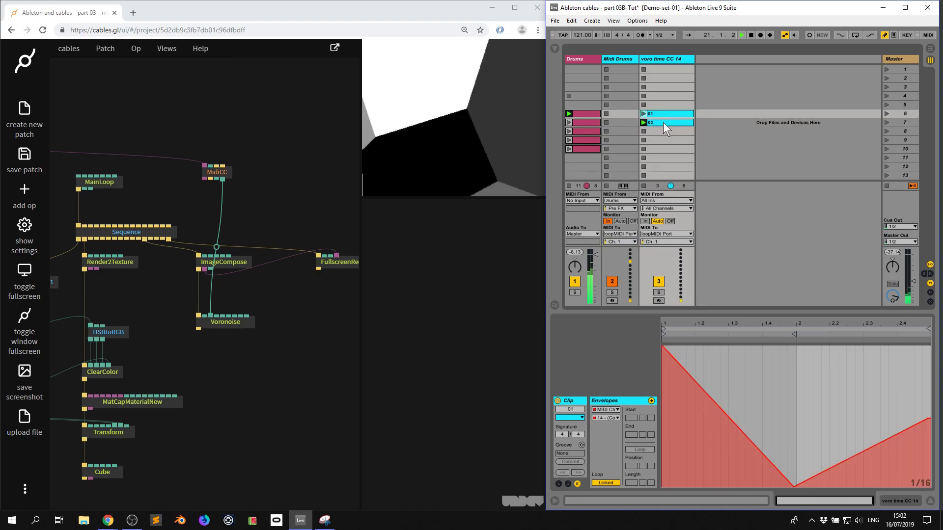
left_click(662, 130)
key("ctrl+v")
left_click(643, 131)
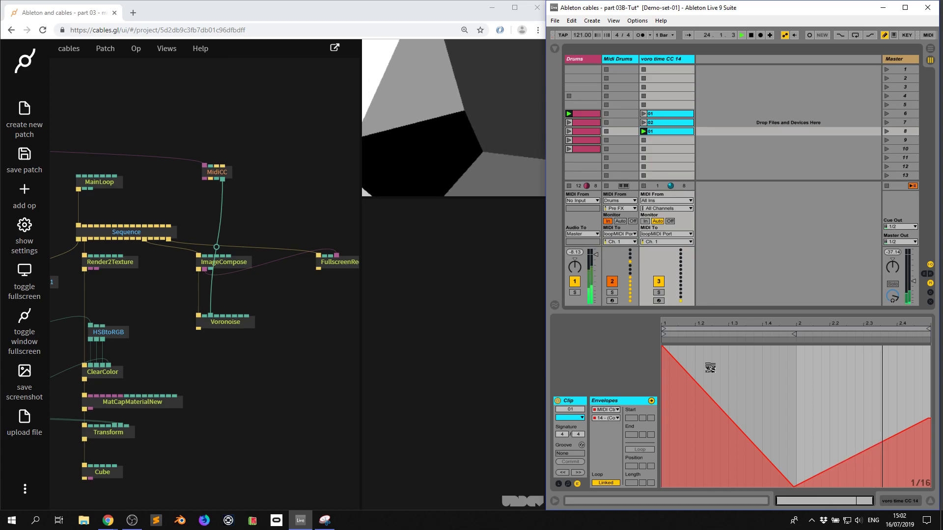
Cut four lowered steps into the copy's triangle envelope at a quarter-note grid
left_click(710, 367)
key("ctrl+z")
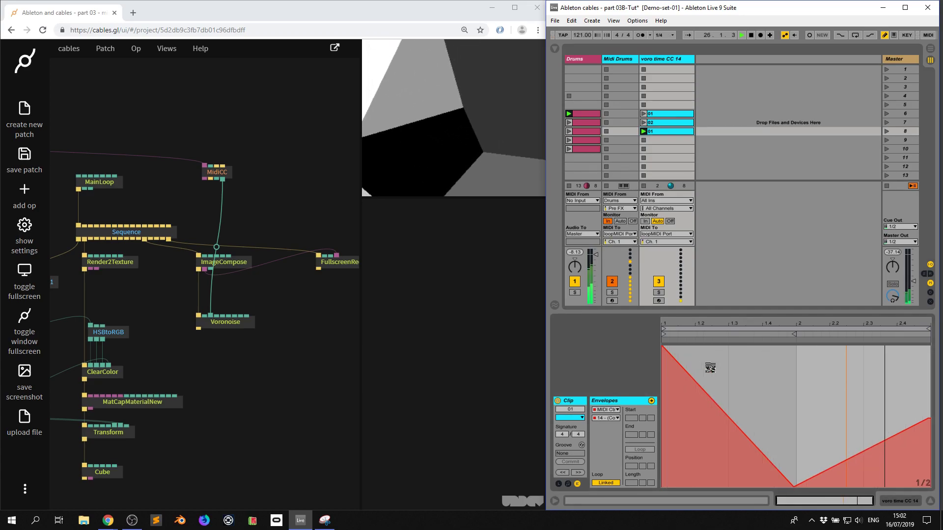
key("ctrl+1")
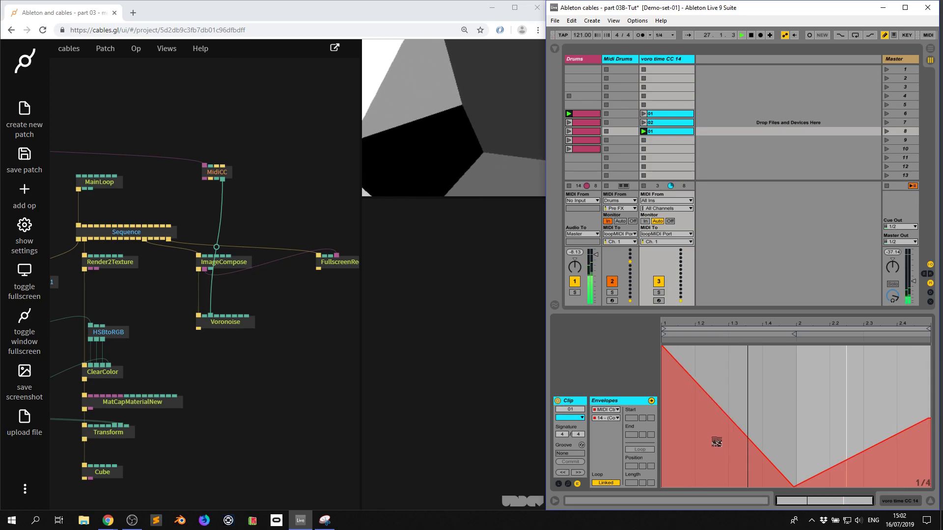
left_click(715, 451)
left_click(783, 486)
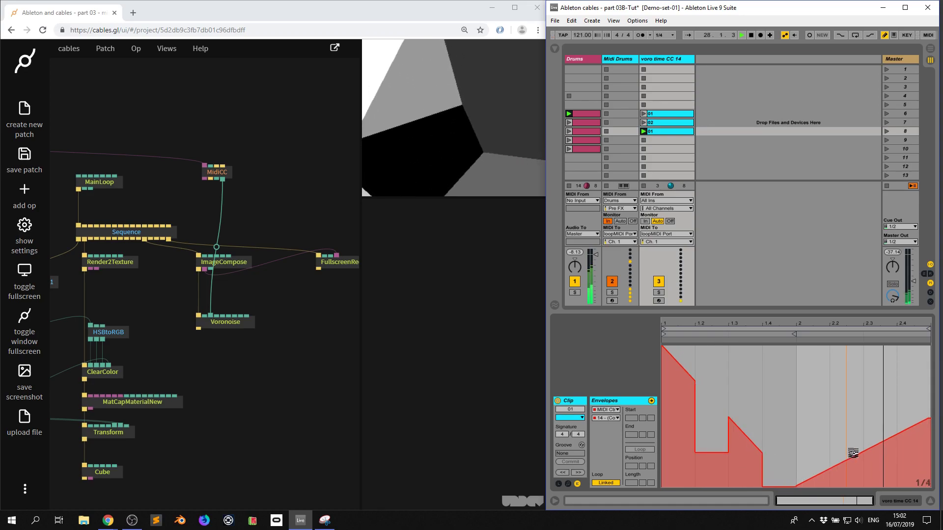
left_click(852, 474)
left_click(916, 455)
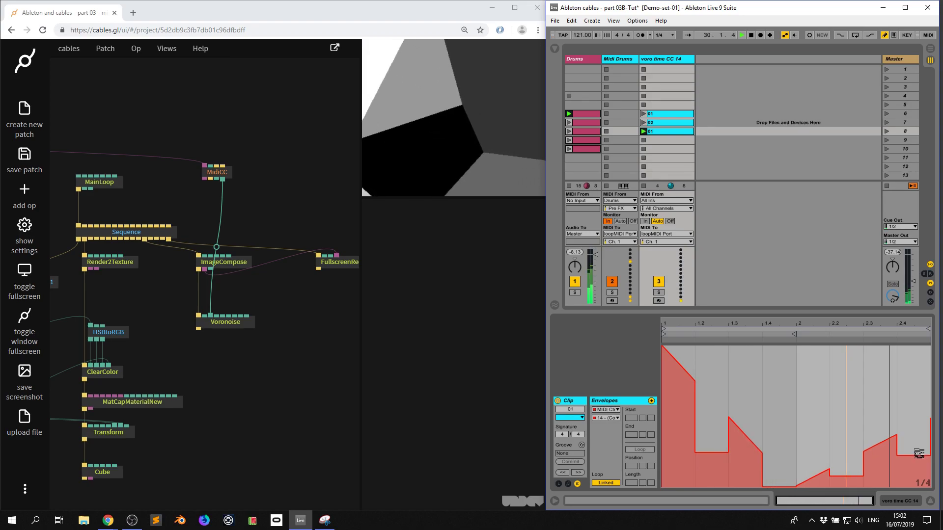
Rename the slot 8 clip to 03
right_click(662, 134)
left_click(700, 196)
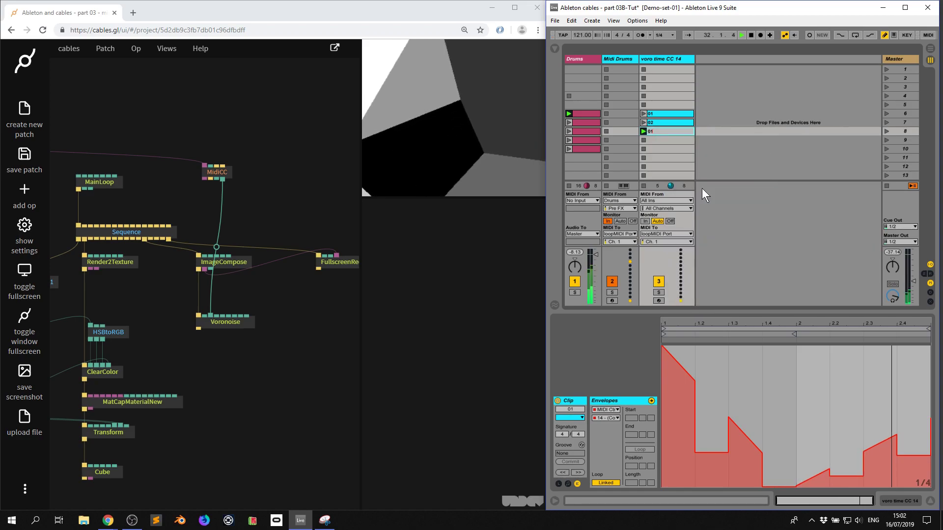
type("03")
key("Return")
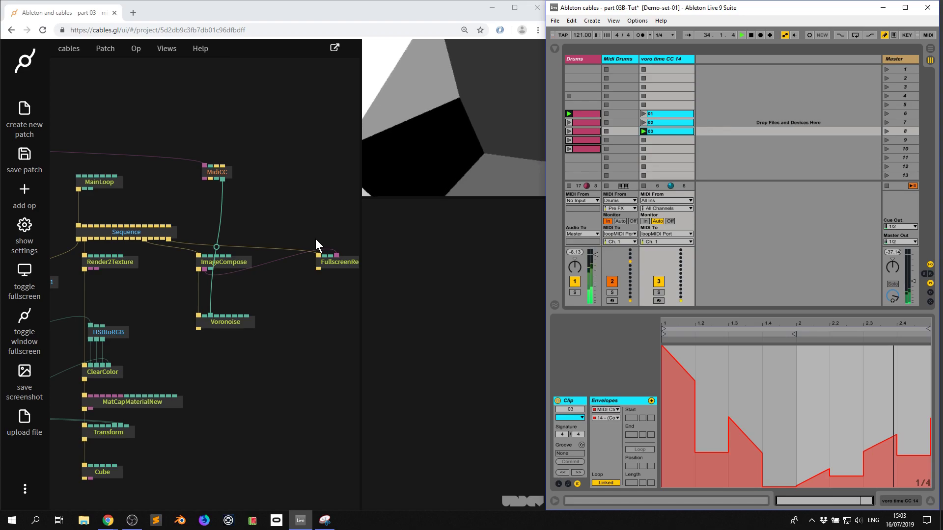
Change the Voronoise Num value to 60, after trying 70, 3 and 30 along the way
left_click(243, 323)
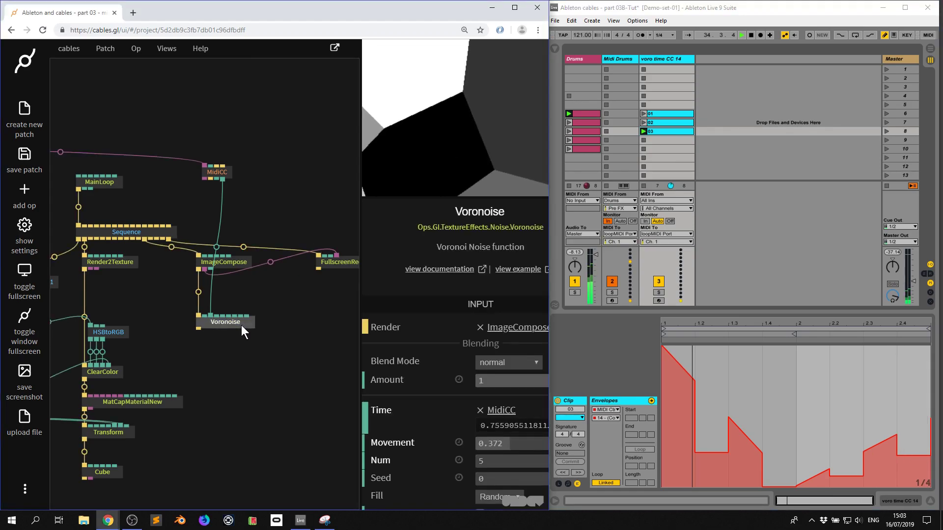
left_click(491, 460)
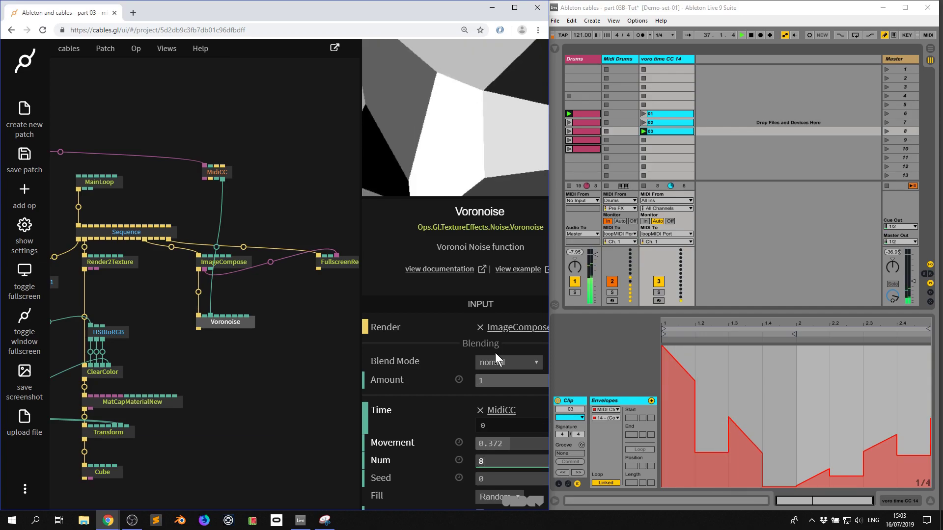
key("BackSpace")
type("70")
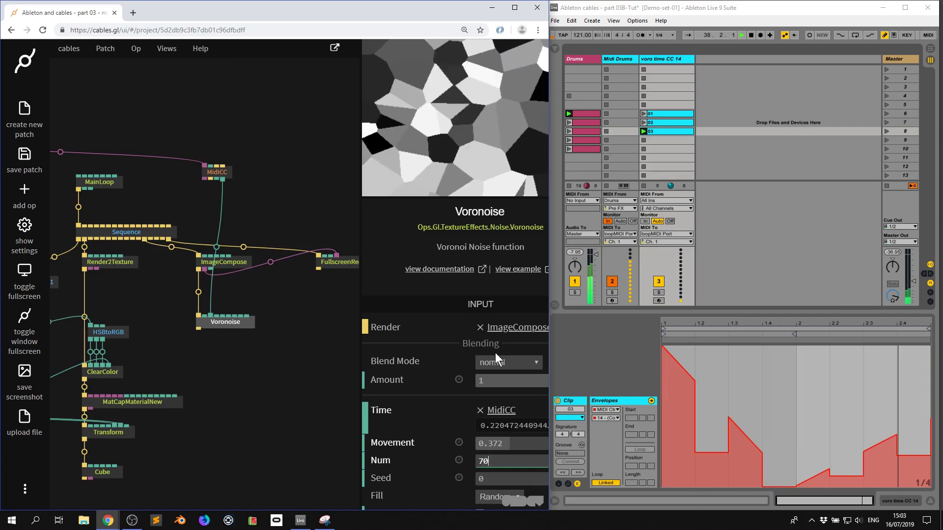
key("BackSpace")
key("BackSpace")
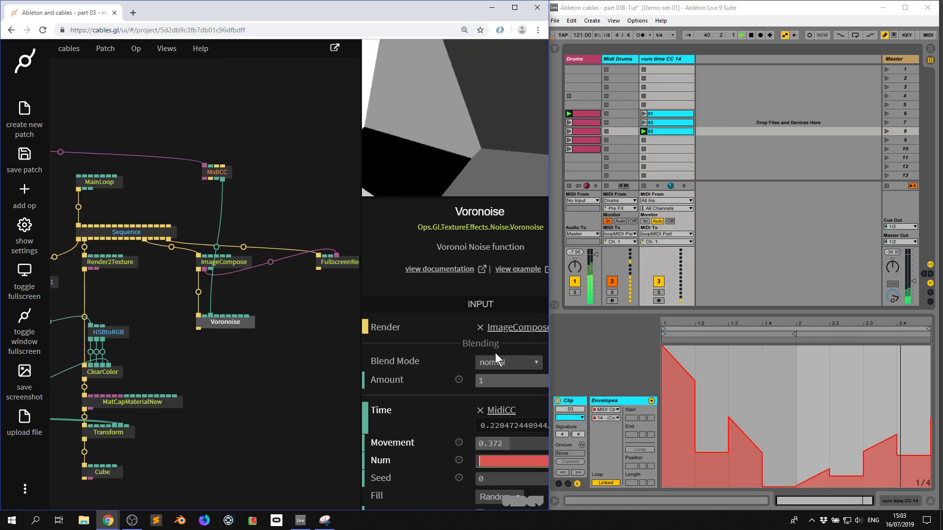
type("3")
key("BackSpace")
type("3")
key("BackSpace")
type("30")
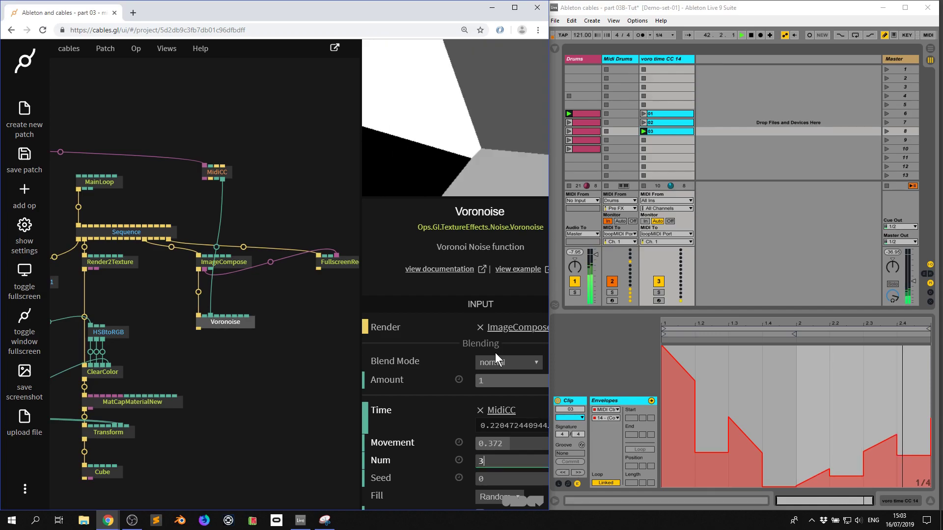
key("BackSpace")
key("BackSpace")
type("60")
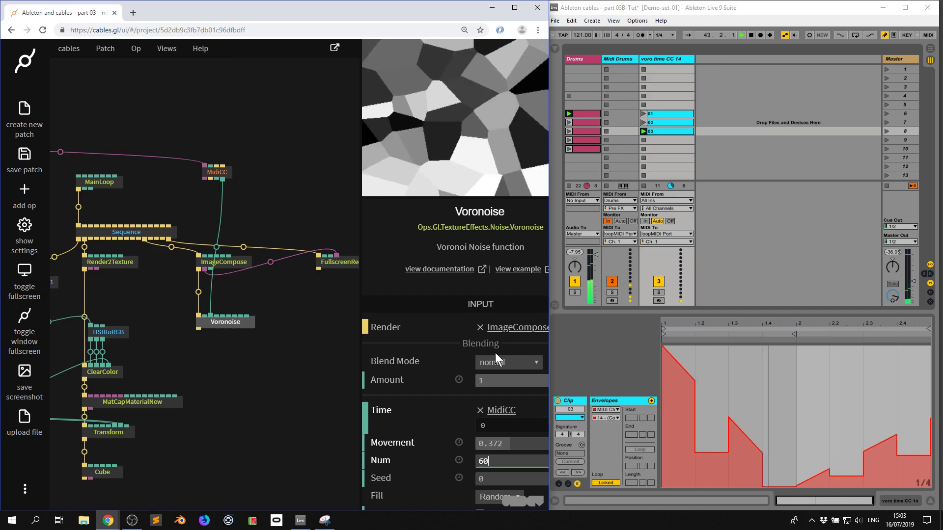
Duplicate the MidiCC op and set the copy's CC Index to 15 and Normalize to none
left_click(664, 60)
left_click(664, 60)
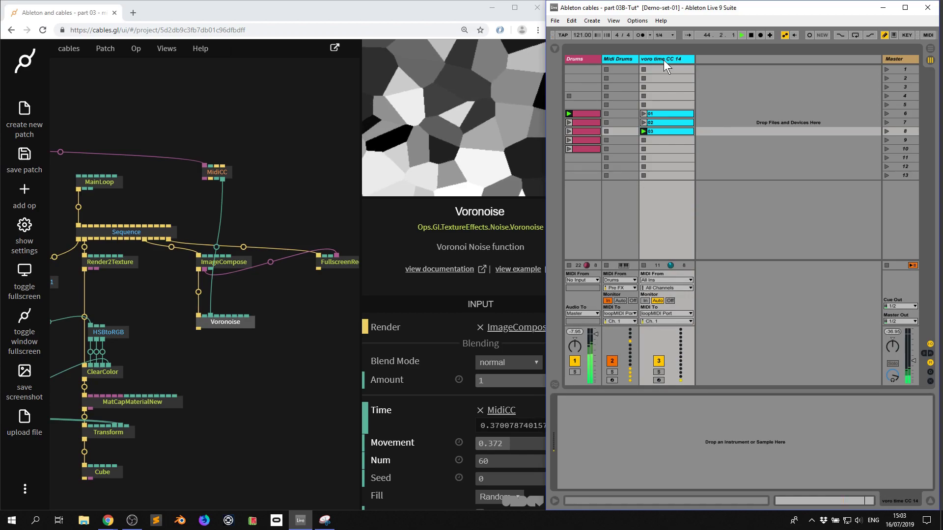
left_click(237, 169)
left_click_drag(230, 171, 217, 170)
key("ctrl+c")
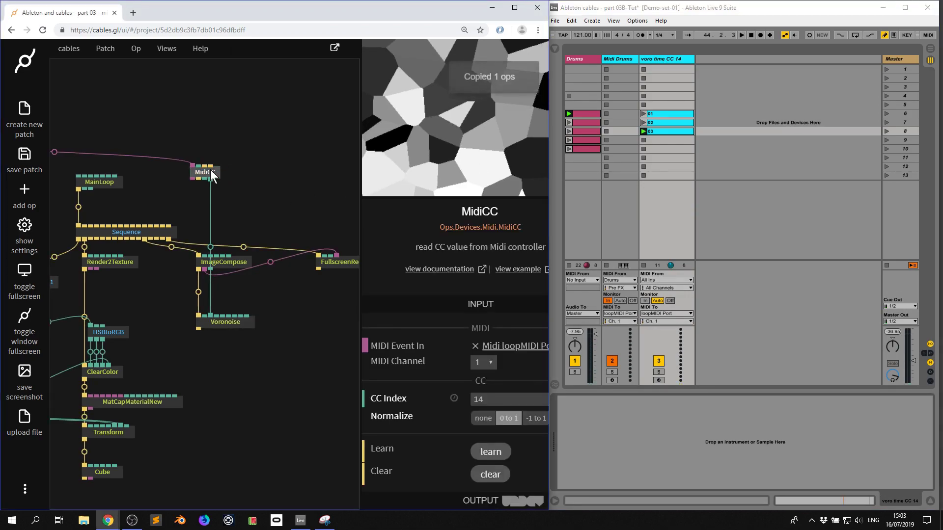
key("ctrl+v")
left_click_drag(238, 192, 228, 193)
left_click(490, 398)
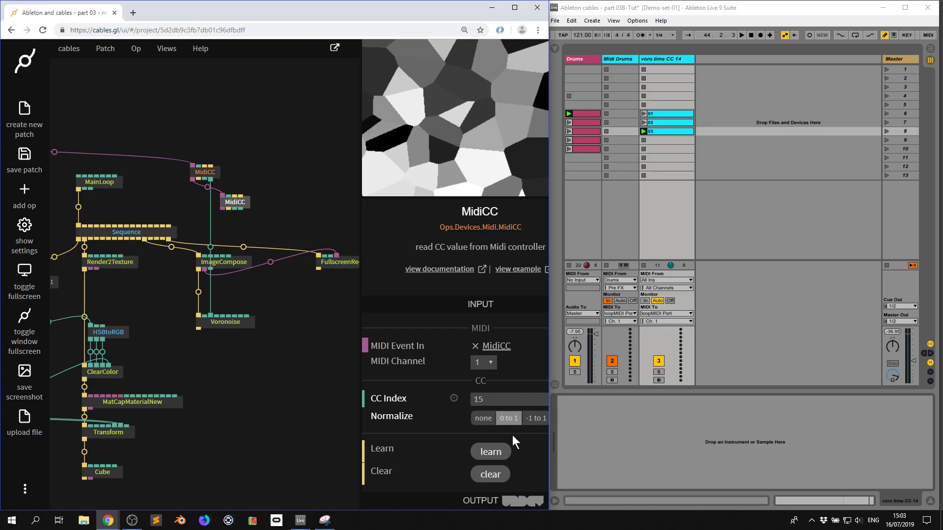
left_click(488, 423)
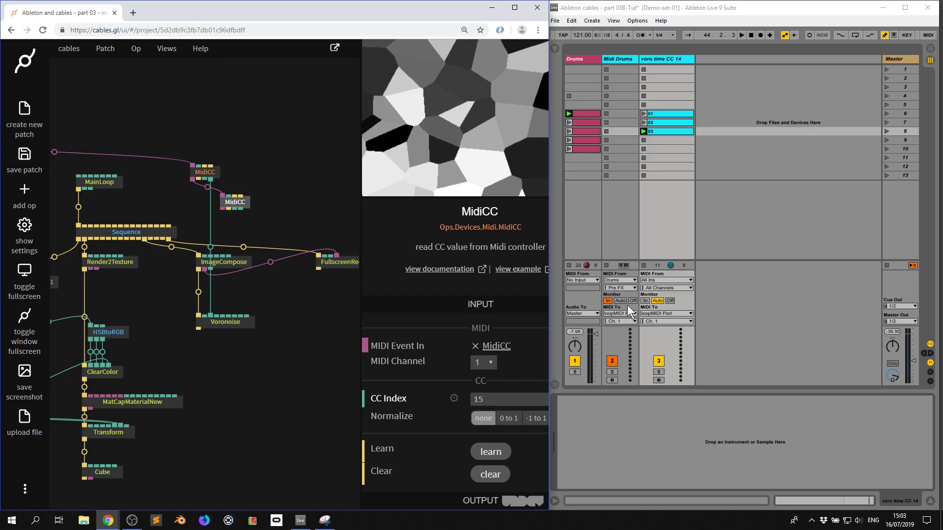
Insert a new MIDI track and name it 'Voro cells CC15'
left_click(680, 58)
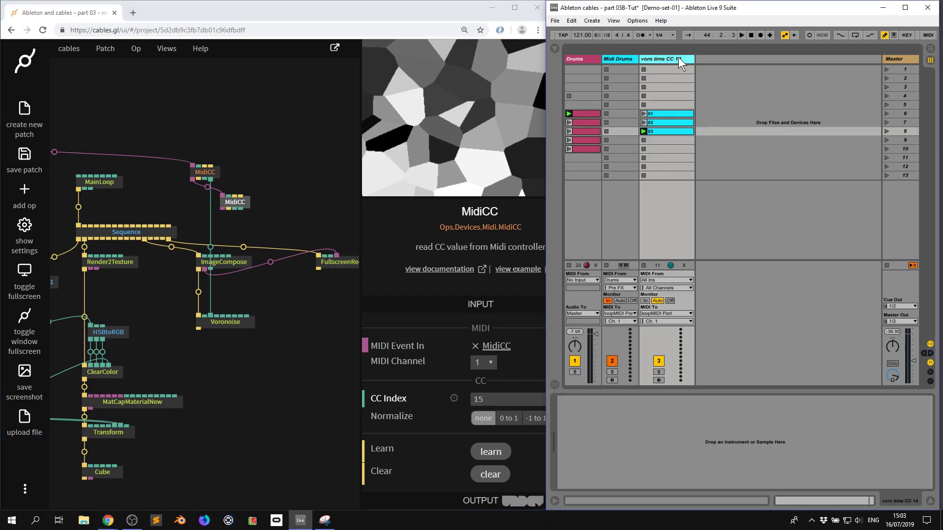
right_click(712, 58)
left_click(735, 71)
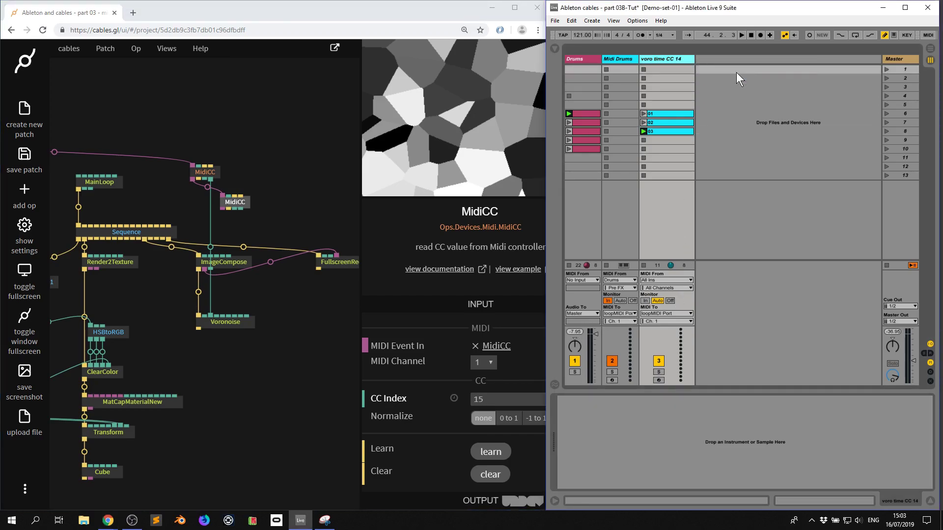
right_click(715, 58)
left_click(741, 97)
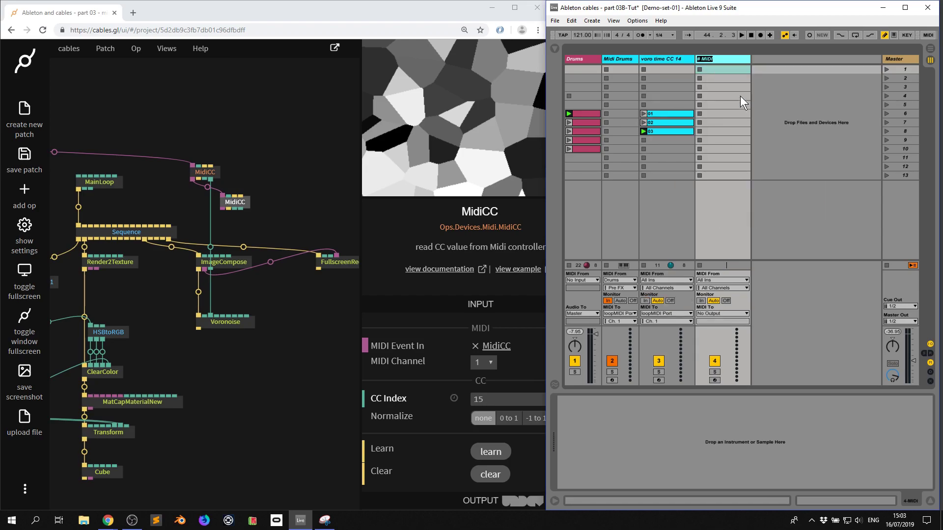
type("Voro cells CC15")
key("Return")
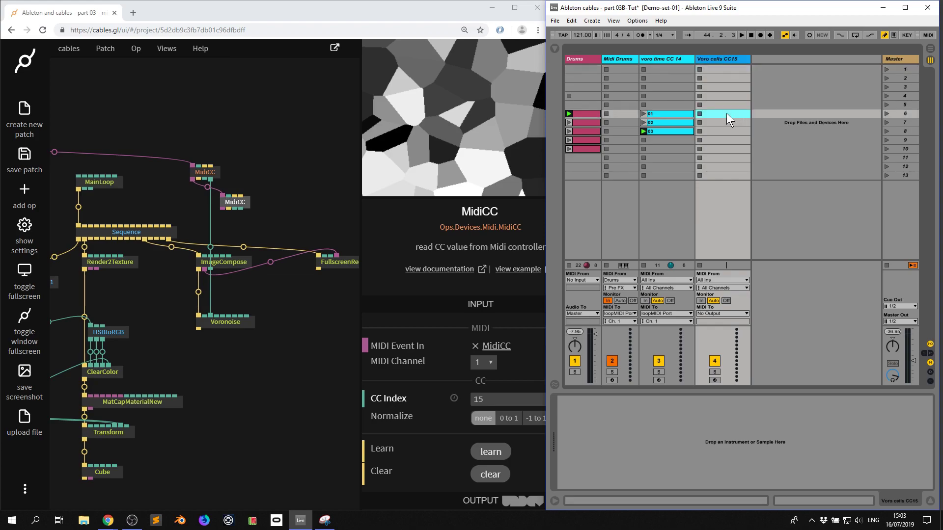
Create a scene 6 clip and draw its controller 15 envelope at minimum on a 1/8 grid
double_click(727, 114)
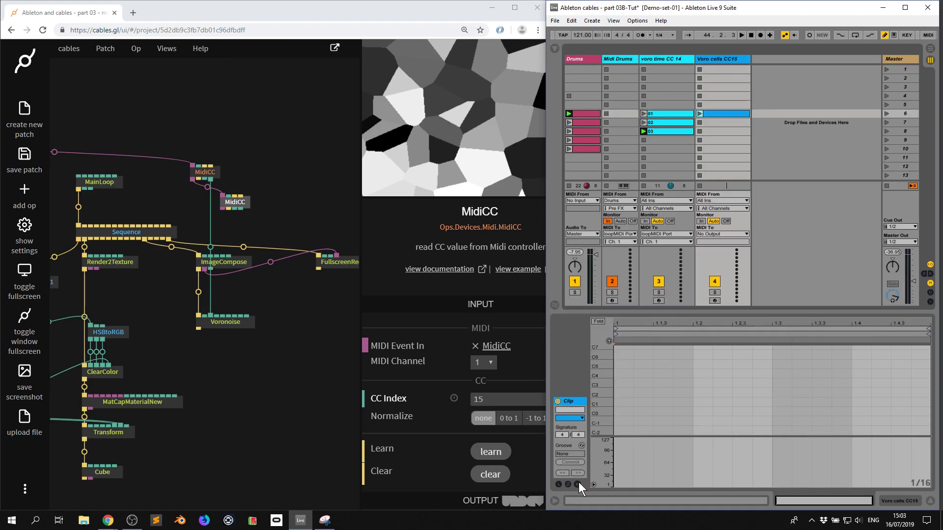
left_click(608, 419)
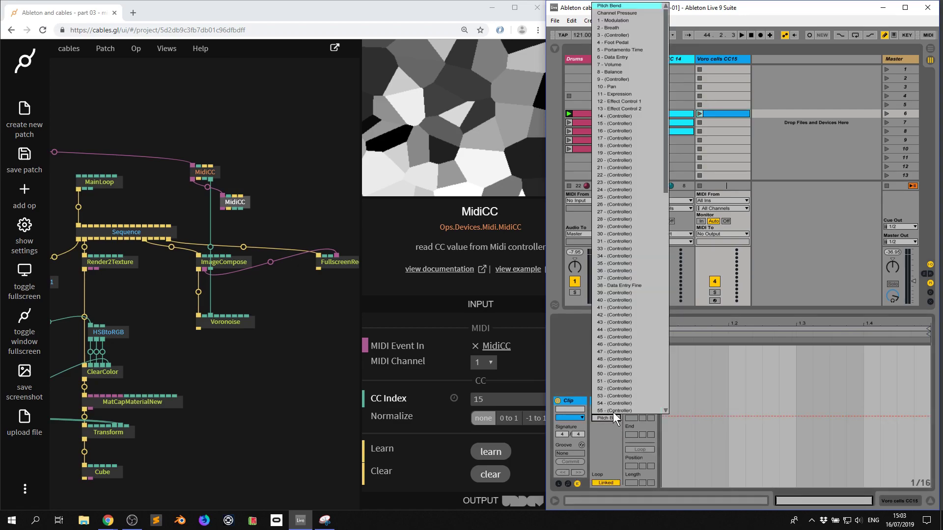
left_click(612, 123)
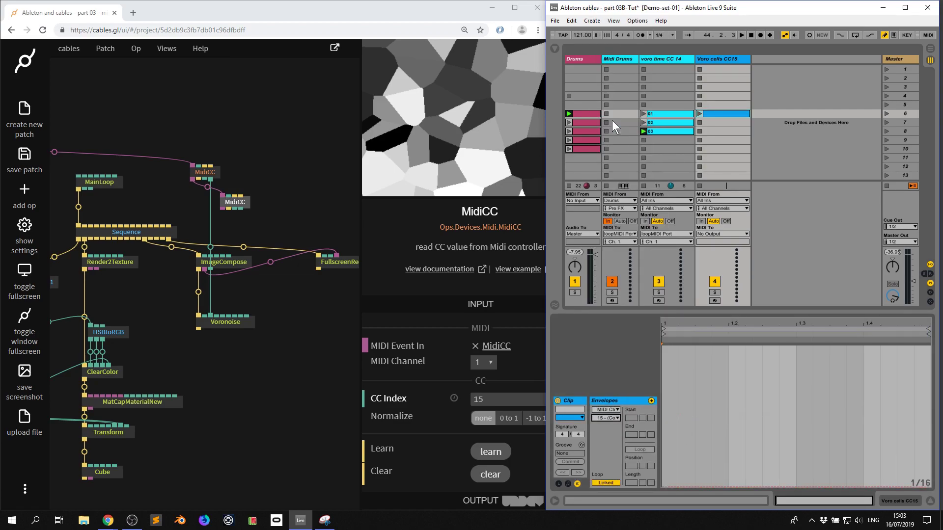
left_click(695, 399)
key("ctrl+2")
key("ctrl+2")
key("ctrl+2")
key("ctrl+2")
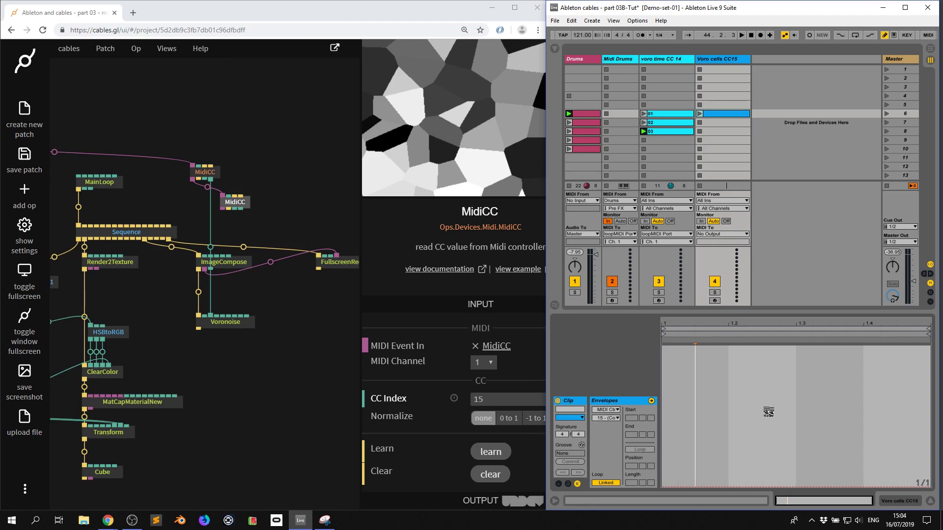
left_click_drag(769, 414, 776, 477)
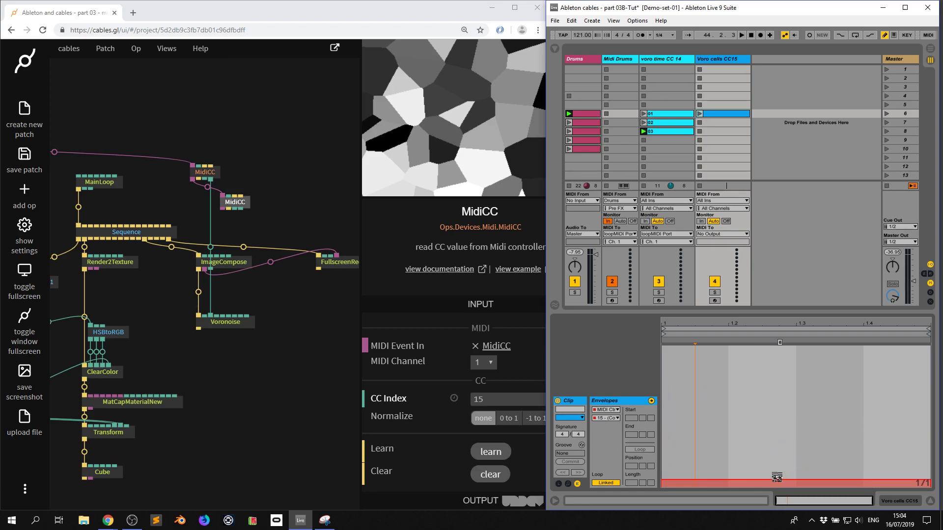
Rename the Voro cells clip in scene 6 to '5'
right_click(731, 113)
left_click(765, 162)
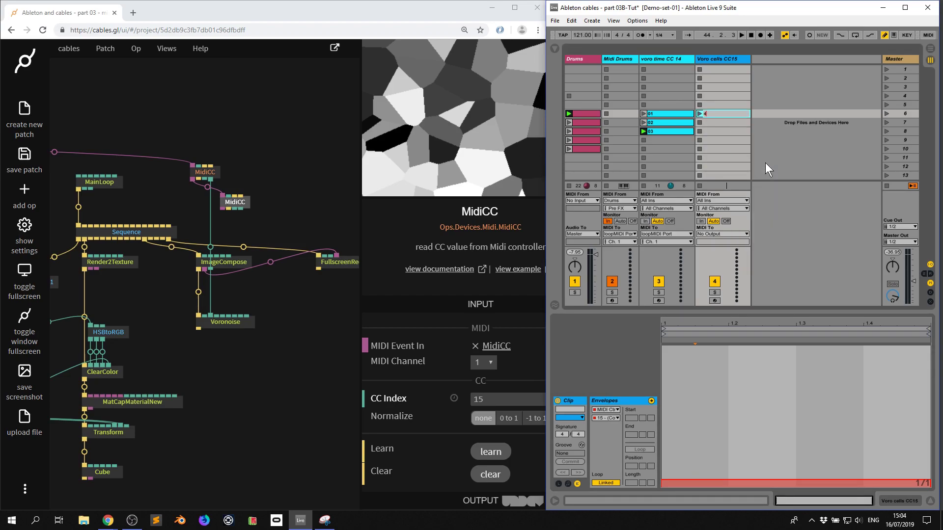
key("BackSpace")
type("5")
key("Return")
Set the scene 7 clip's controller 15 level to 30 and rename it '30'
left_click(727, 123)
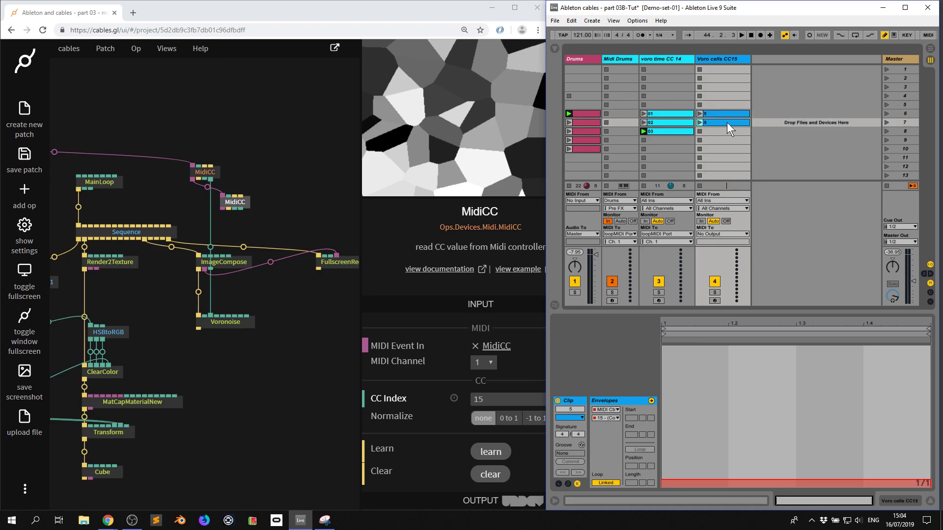
left_click_drag(757, 414, 764, 450)
right_click(729, 121)
left_click(758, 167)
type("30")
key("Return")
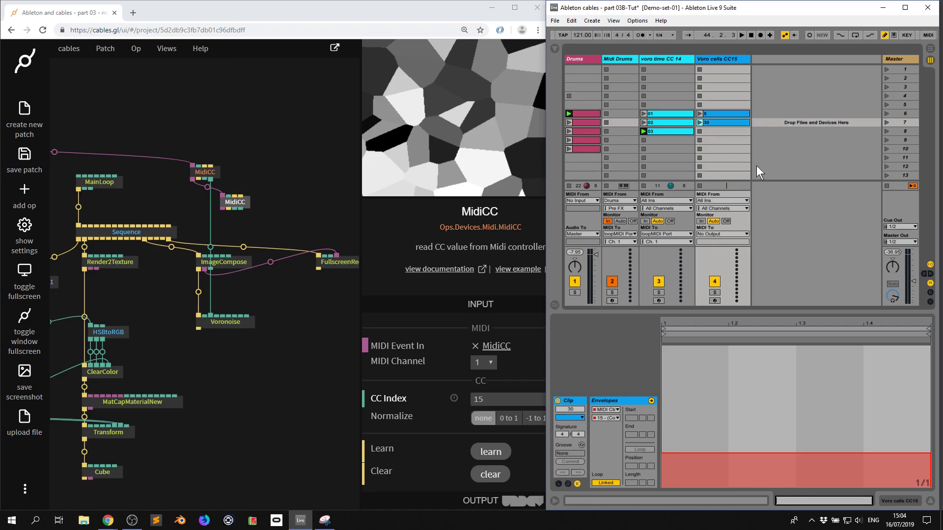
Raise the scene 8 clip's controller 15 level to 79 and rename it '70'
left_click(722, 130)
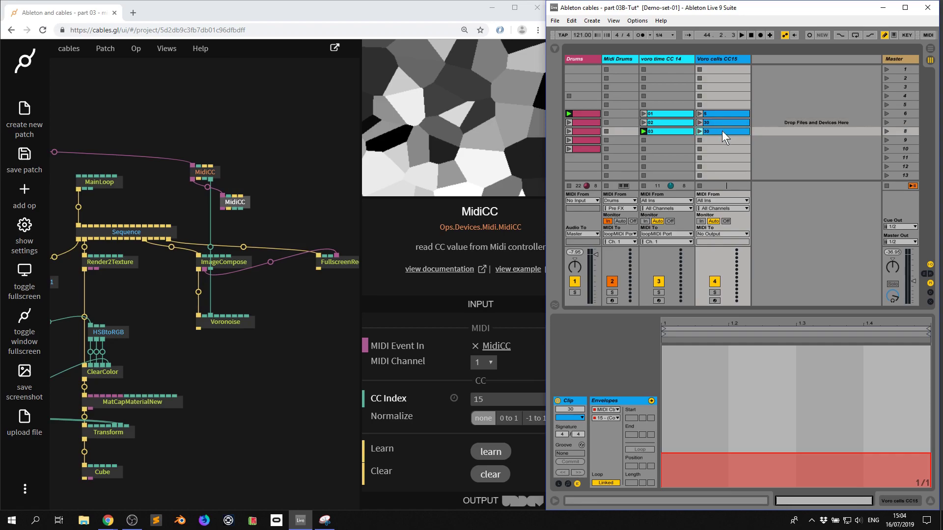
left_click_drag(753, 407, 753, 395)
right_click(732, 128)
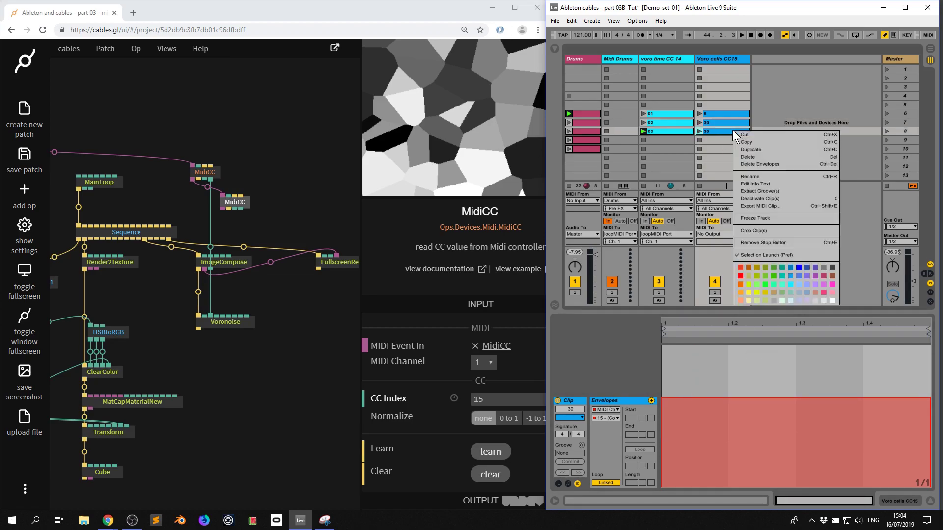
left_click(762, 175)
type("7")
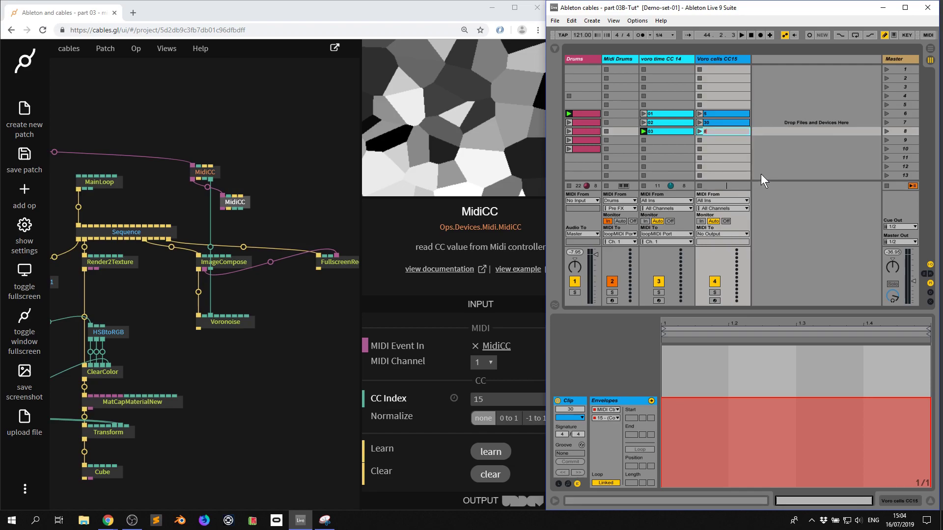
type("0")
key("Return")
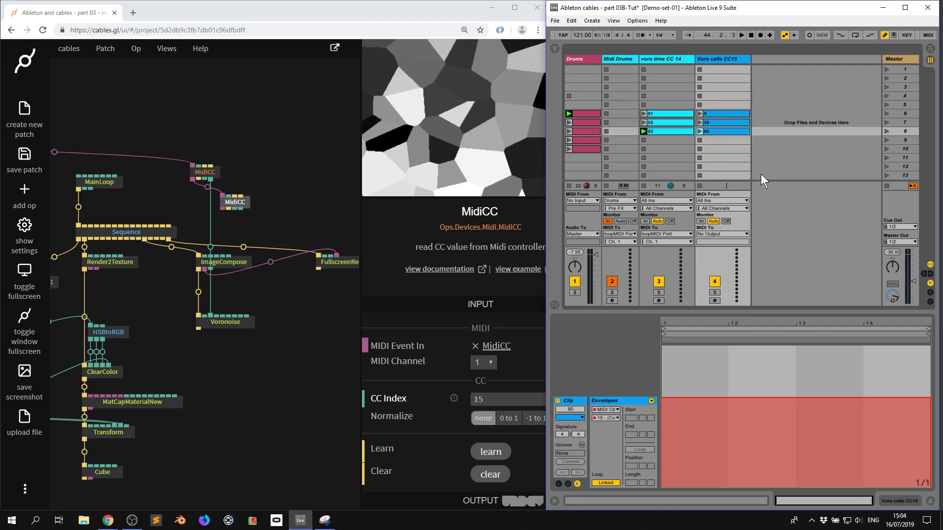
left_click(725, 234)
Send the Voro cells track's MIDI to loopMIDI Port and cable the second MidiCC into Voronoise
left_click(724, 241)
left_click(243, 202)
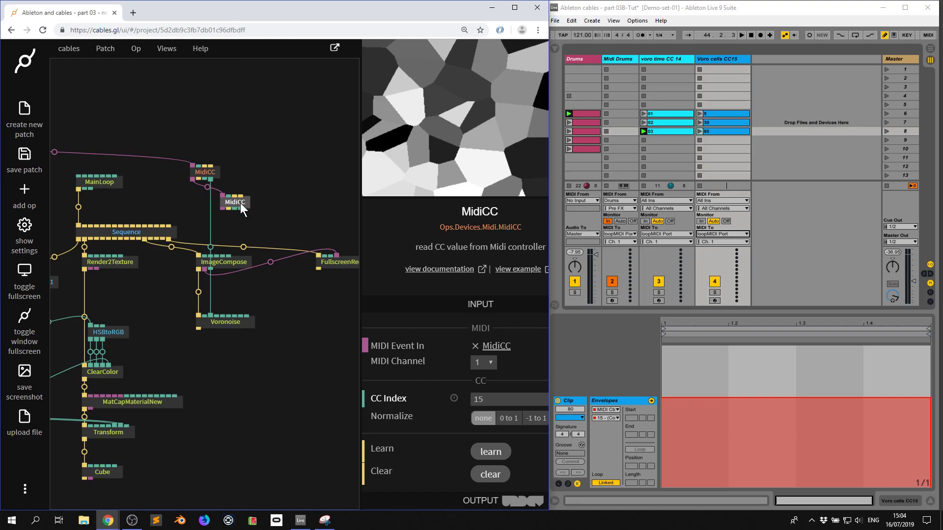
mouse_move(240, 209)
left_mouse_down()
mouse_move(224, 325)
mouse_move(256, 310)
left_mouse_up()
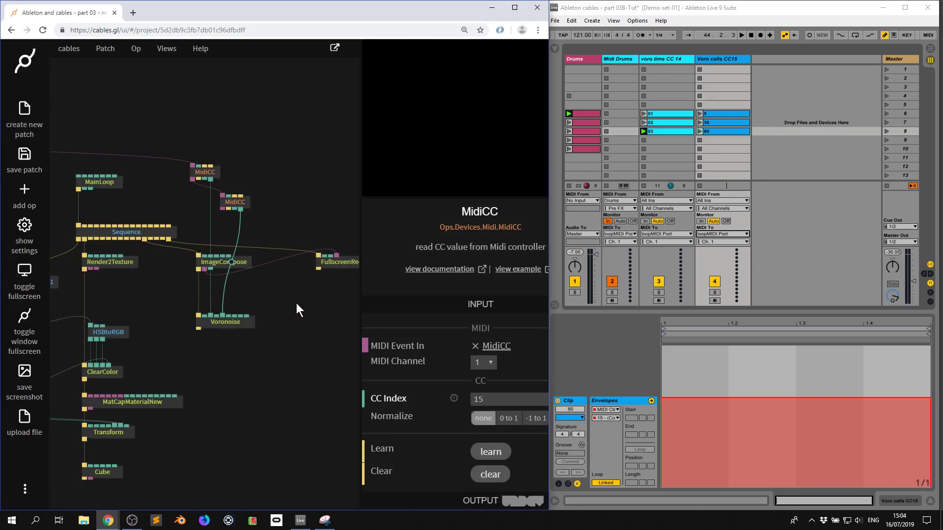
Launch Voro cells clips 5, 30 and 80 in turn
left_click(700, 114)
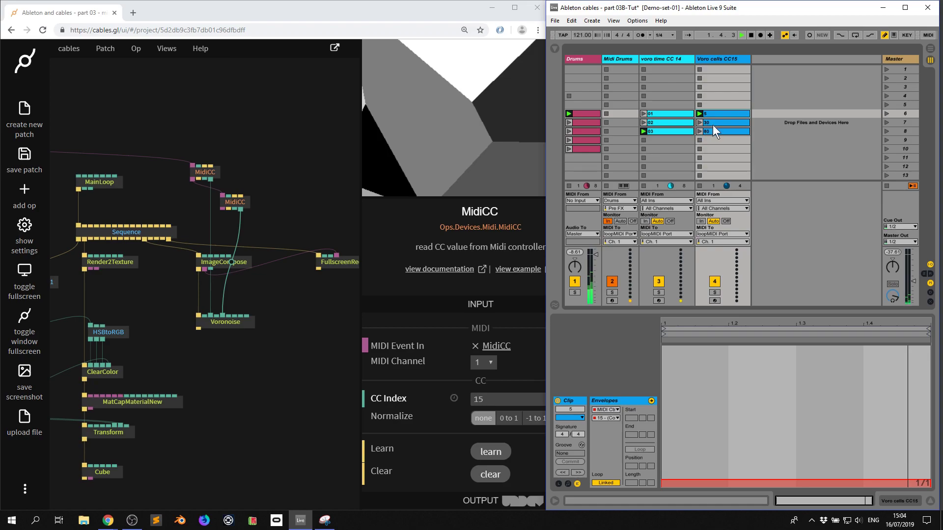
left_click(715, 121)
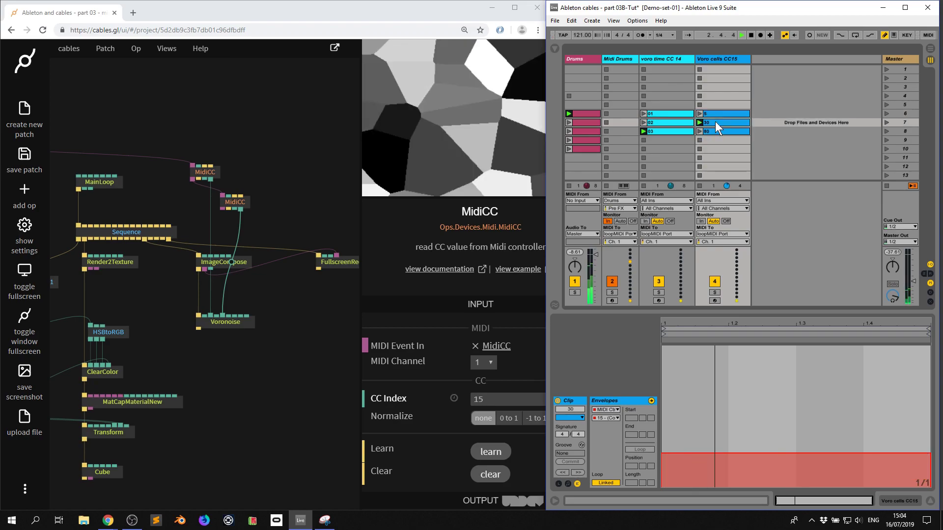
left_click(718, 131)
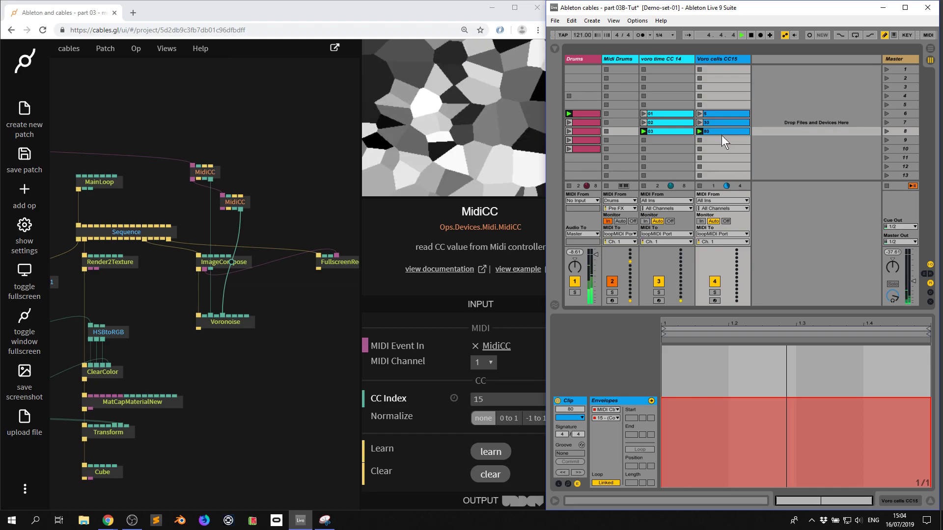
Switch global launch quantization to 1 Bar and relaunch clip 5
left_click(665, 35)
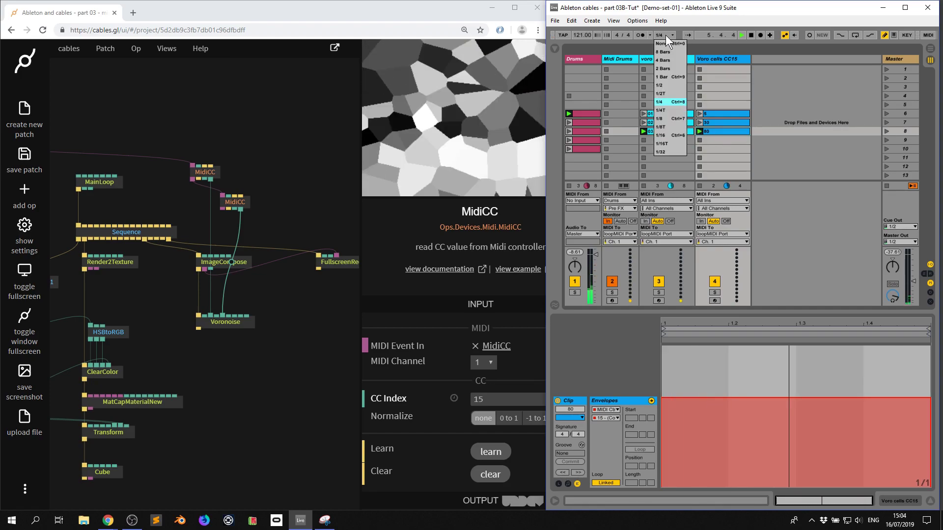
left_click(667, 76)
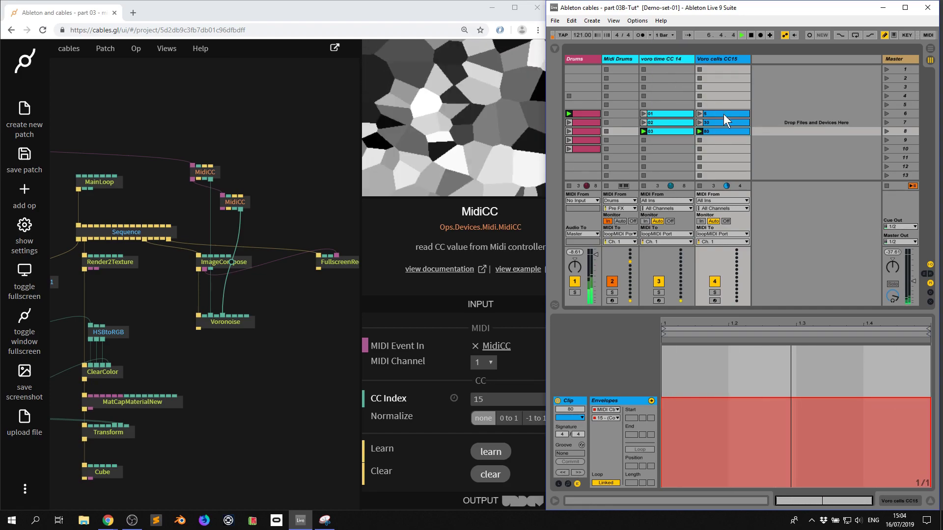
left_click(724, 114)
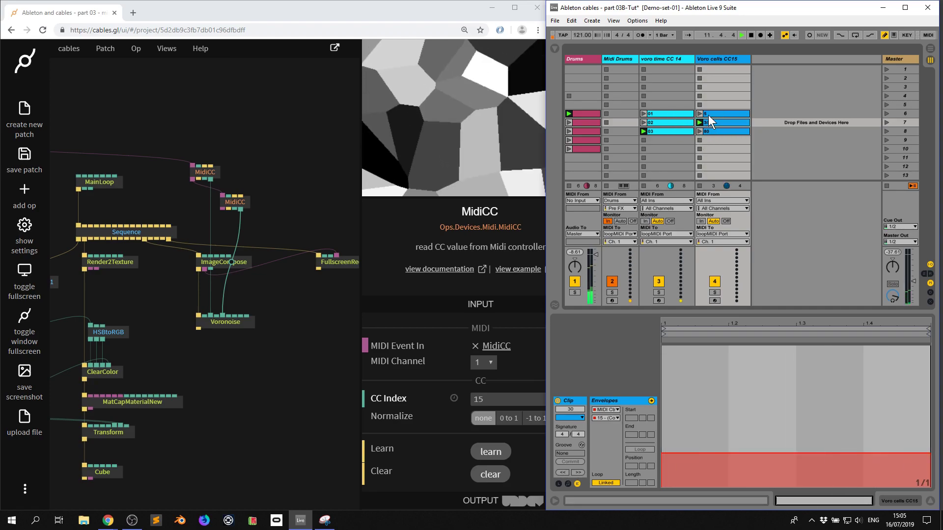
Launch paired voro time and Voro cells clips together, ending with clip 02 alongside clip 5
left_click(714, 114)
left_click(670, 113)
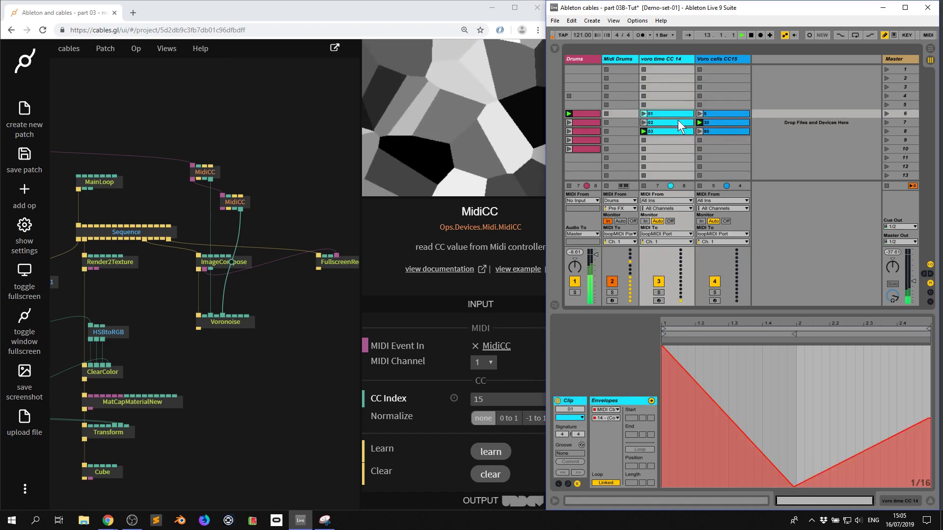
left_click(712, 132, "ctrl")
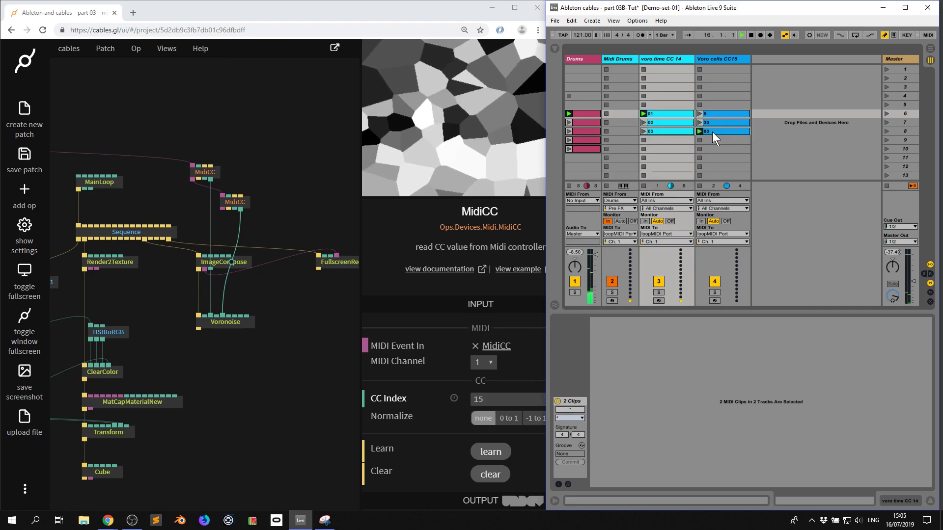
left_click(733, 113)
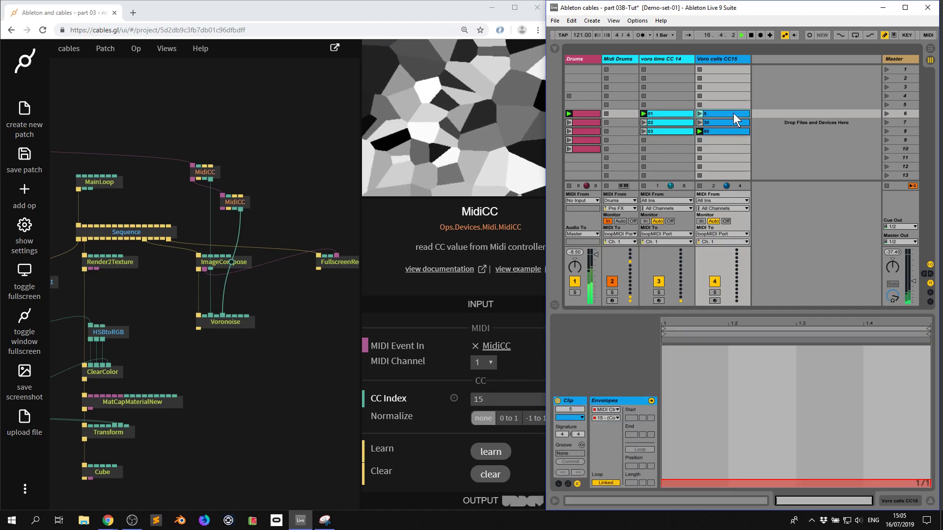
left_click(671, 123, "ctrl")
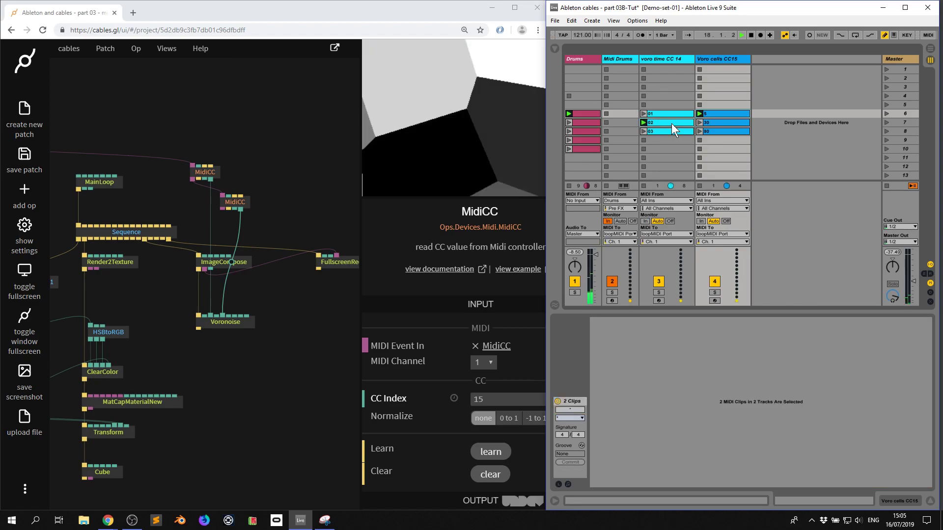
left_click(670, 123)
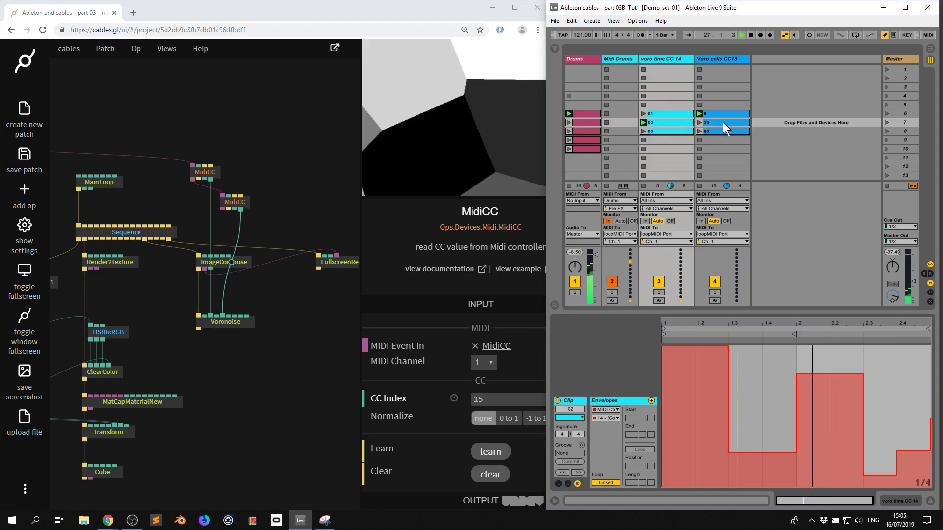
left_click(710, 58)
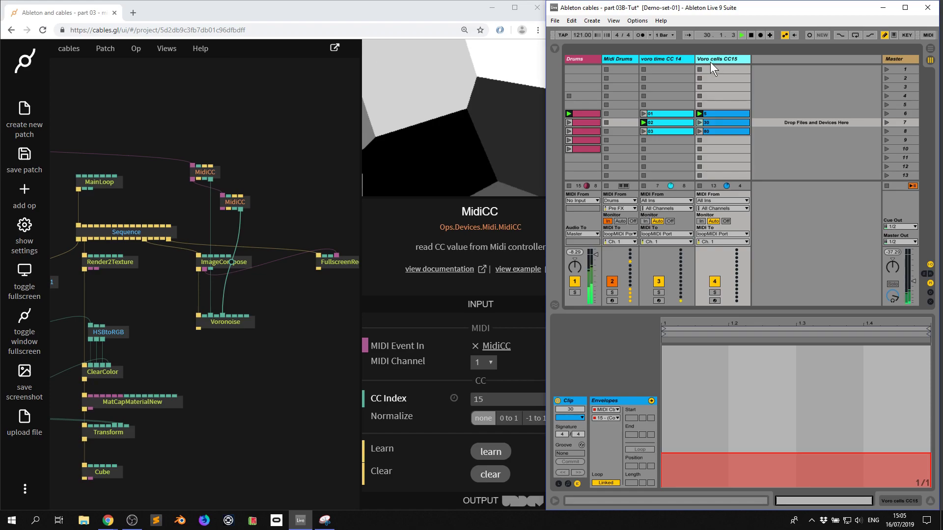
Rearrange the FullscreenRectangle, ImageCompose and Voronoise ops to make room
left_click_drag(329, 261, 316, 292)
left_click(752, 35)
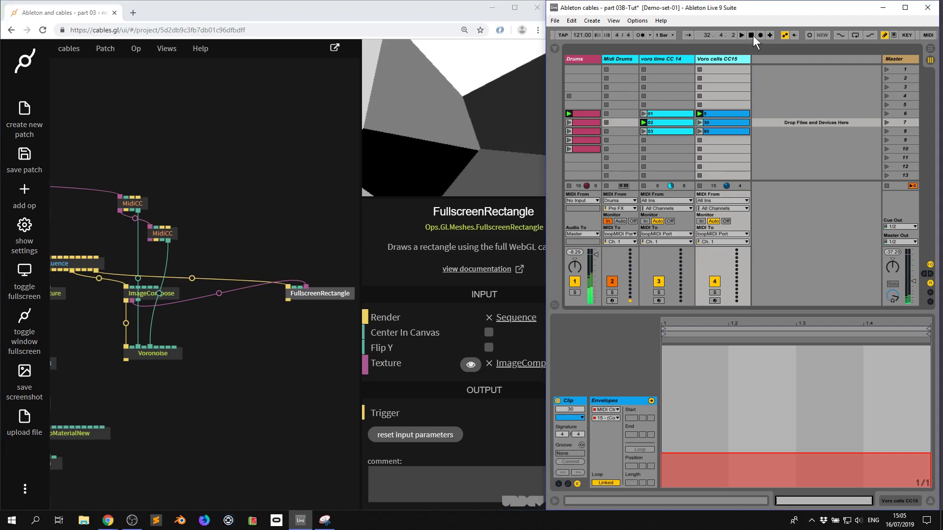
left_click(273, 186)
left_click_drag(227, 388, 185, 321)
left_click(205, 338)
left_click_drag(209, 384, 207, 363)
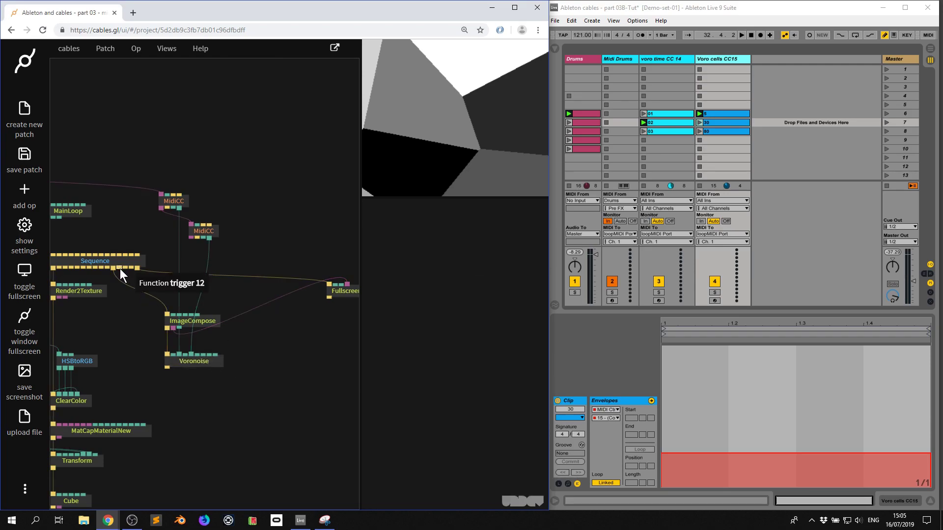
Add a new ImageCompose op wired from Sequence and line up the Fullscreen op
left_click_drag(121, 269, 273, 327)
type("imagecom")
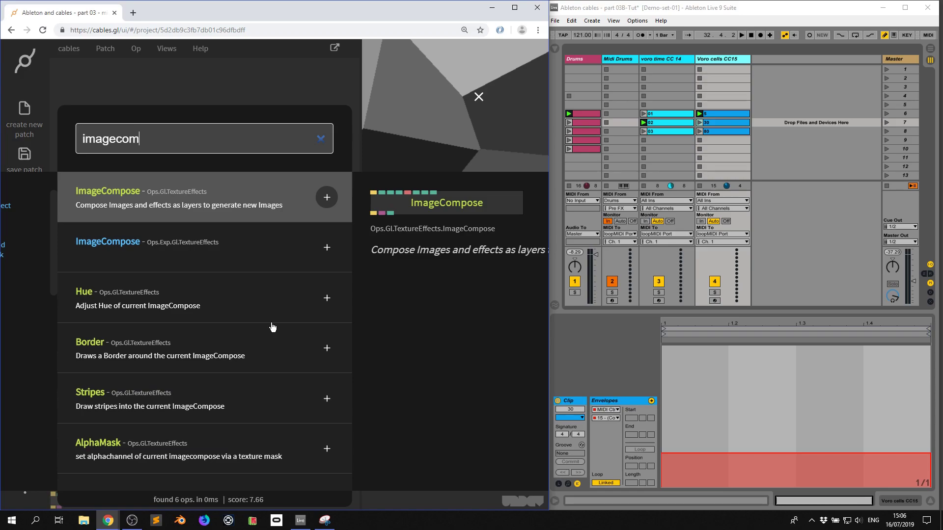
key("Return")
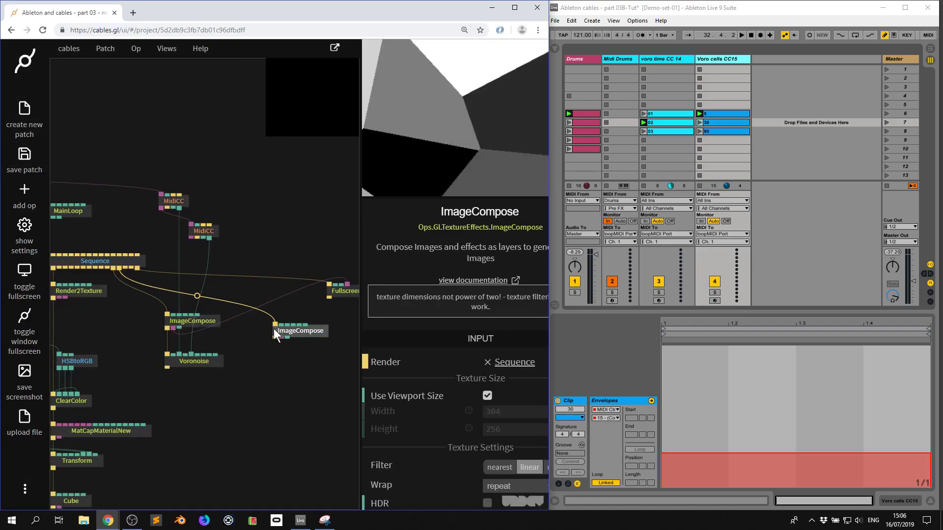
left_click_drag(334, 301, 351, 332)
left_click(304, 356)
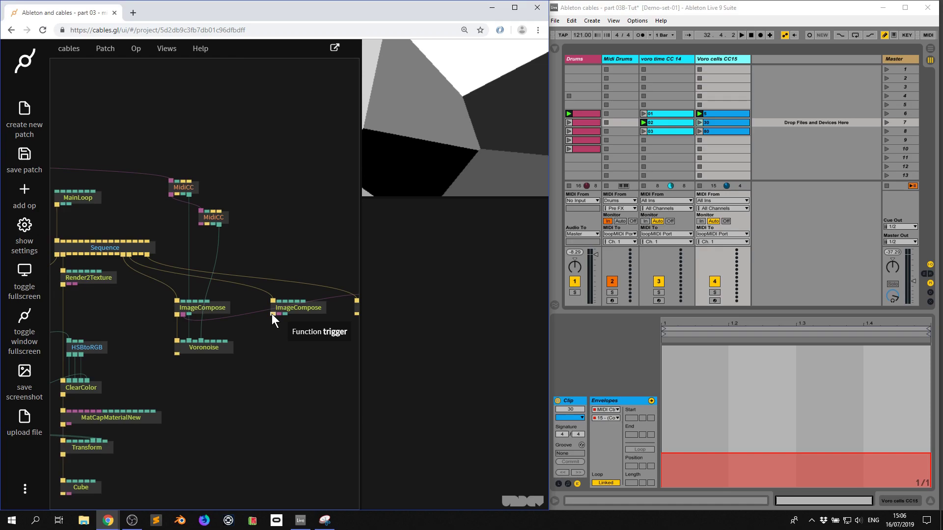
Add a DrawImage op wired beneath the new ImageCompose
left_click_drag(272, 314, 256, 351)
type("drawi")
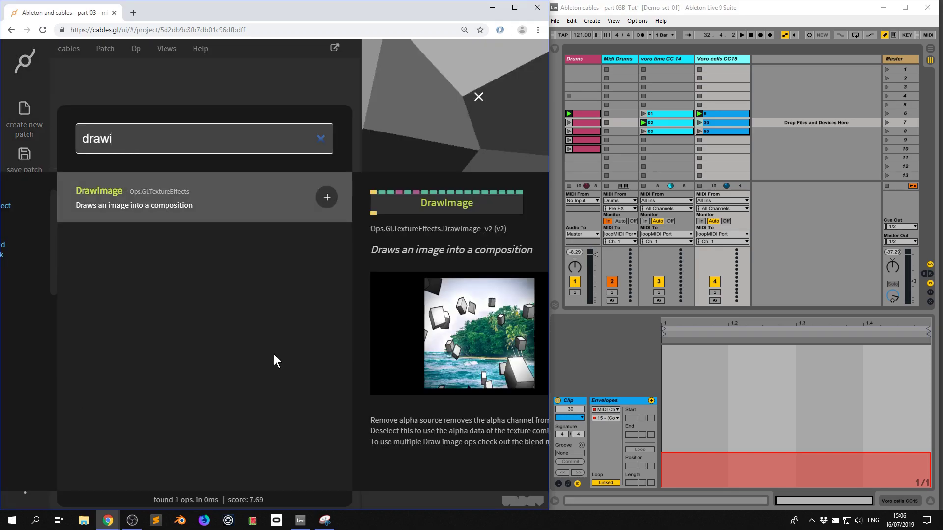
key("Return")
left_click_drag(286, 355, 286, 347)
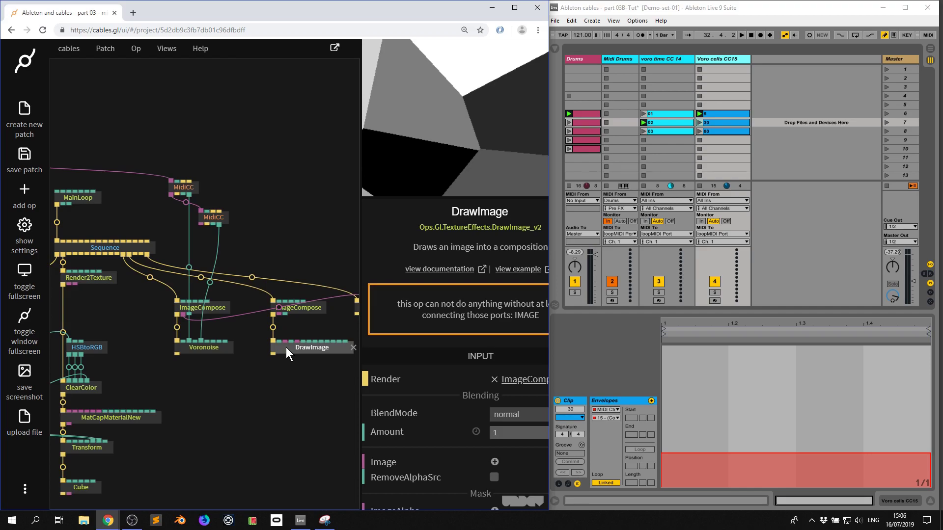
left_click(283, 387)
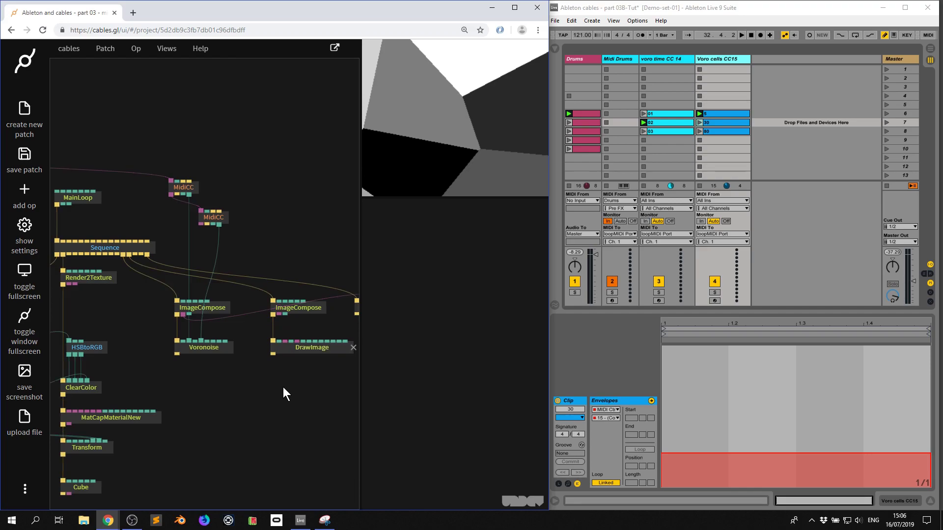
Connect Render2Texture's texture into DrawImage's image input
scroll(297, 374, "right", 2)
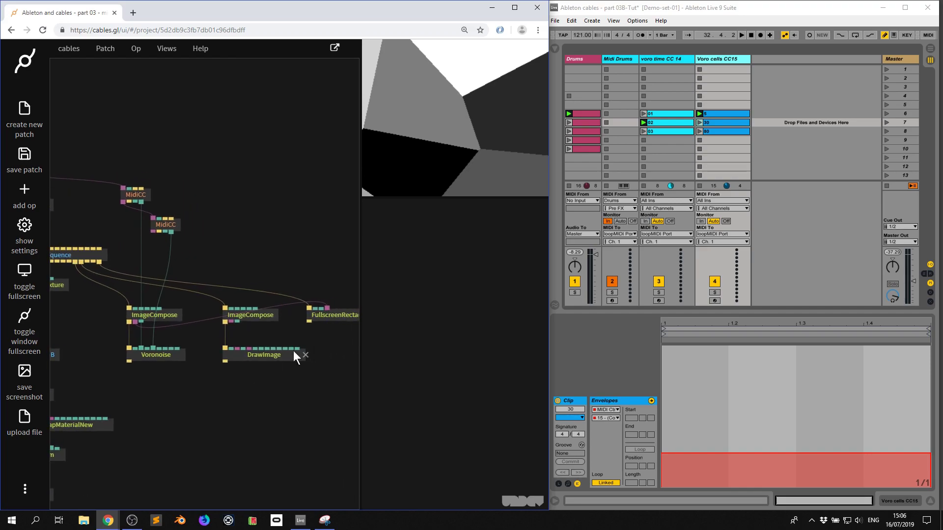
left_click(323, 316)
scroll(236, 412, "left", 3)
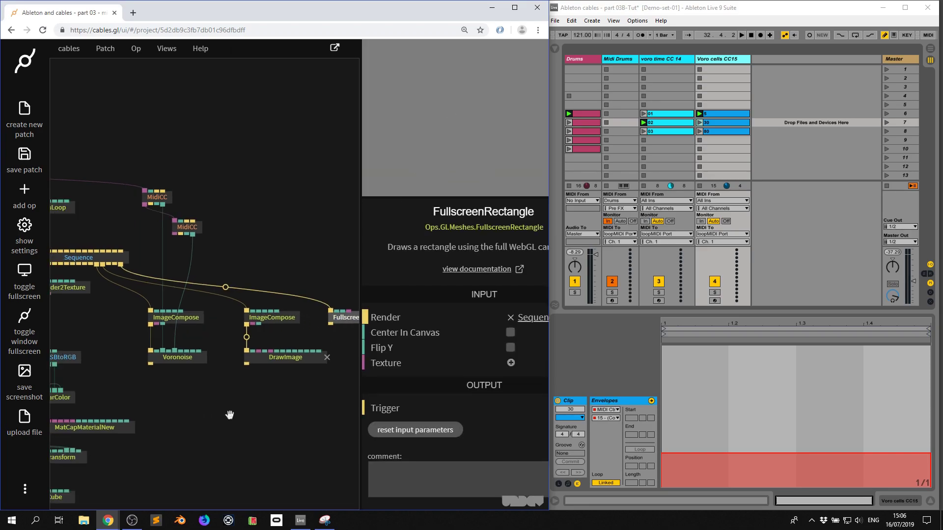
mouse_move(92, 284)
left_click_drag(93, 284, 346, 333)
left_click(345, 333)
Wire the second ImageCompose into FullscreenRectangle's Texture and test with Ableton play/stop
scroll(294, 373, "right", 5)
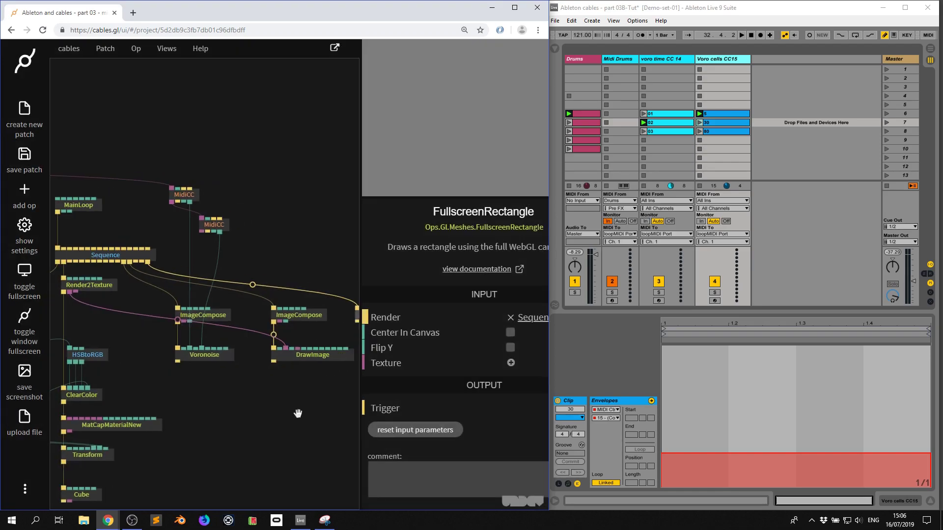
left_click_drag(208, 325, 326, 324)
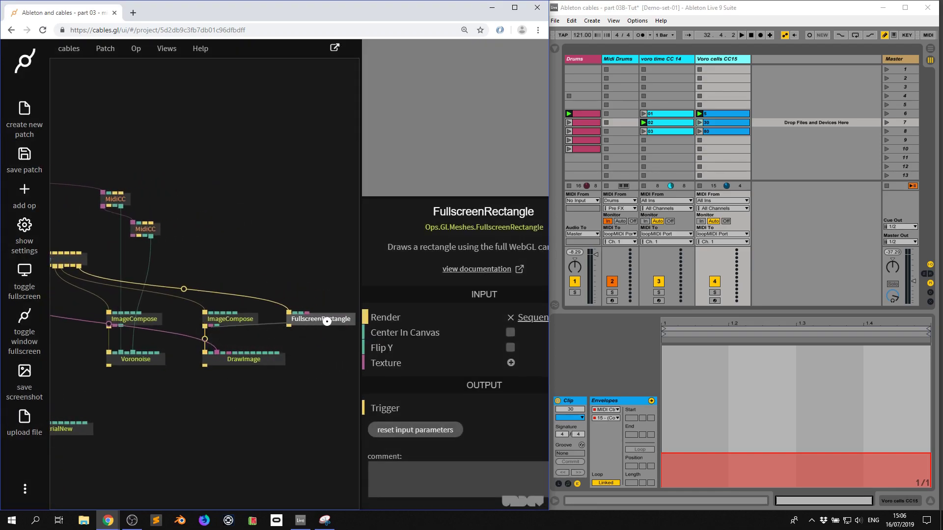
left_click(741, 35)
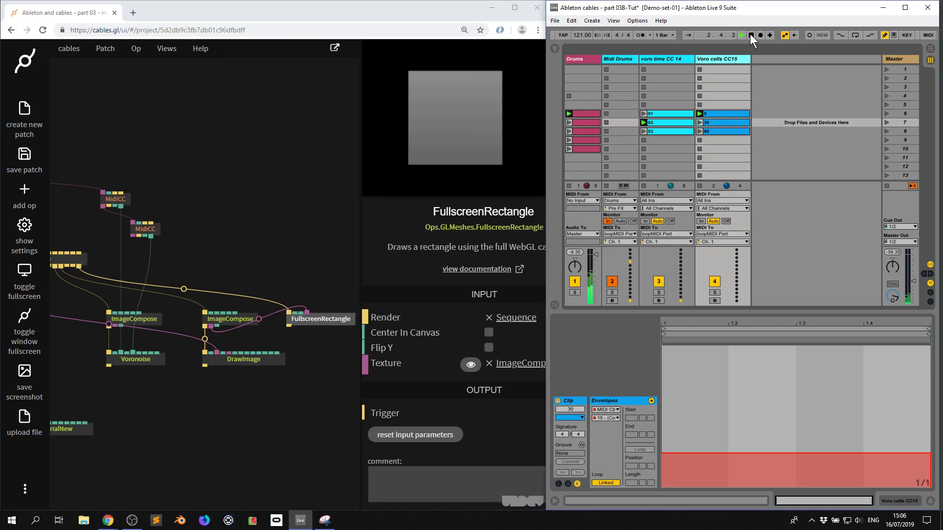
left_click(751, 35)
left_click(250, 392)
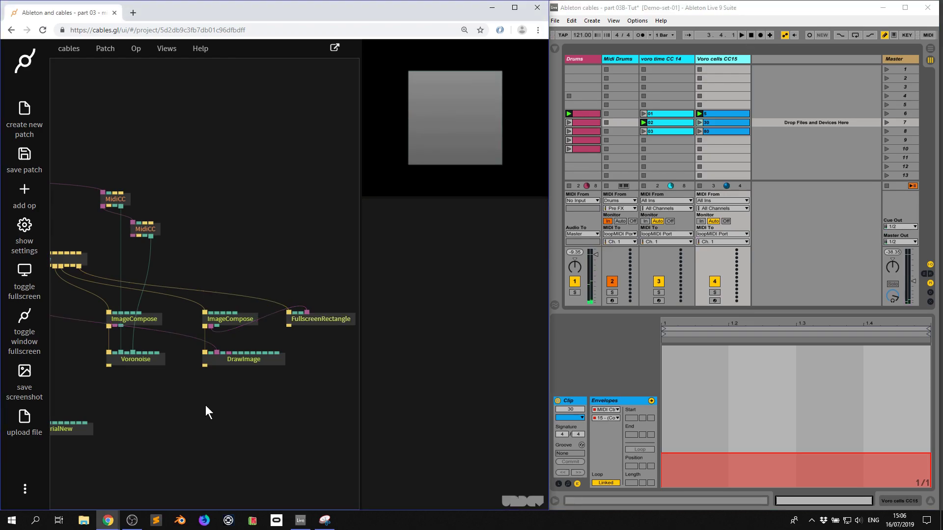
left_click(139, 320)
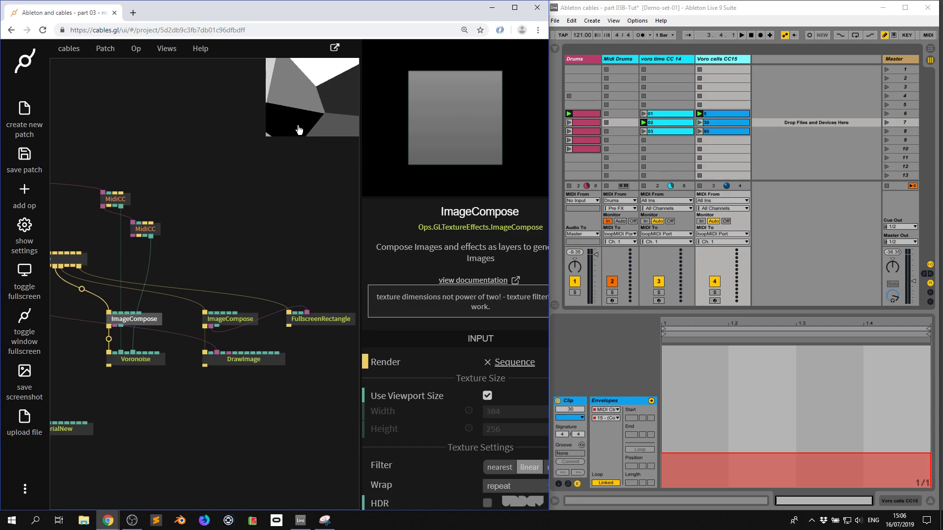
Add PixelDisplacement ('pixeld') under DrawImage and wire the Voronoise ImageCompose into DisplaceTex
left_click_drag(204, 366, 205, 396)
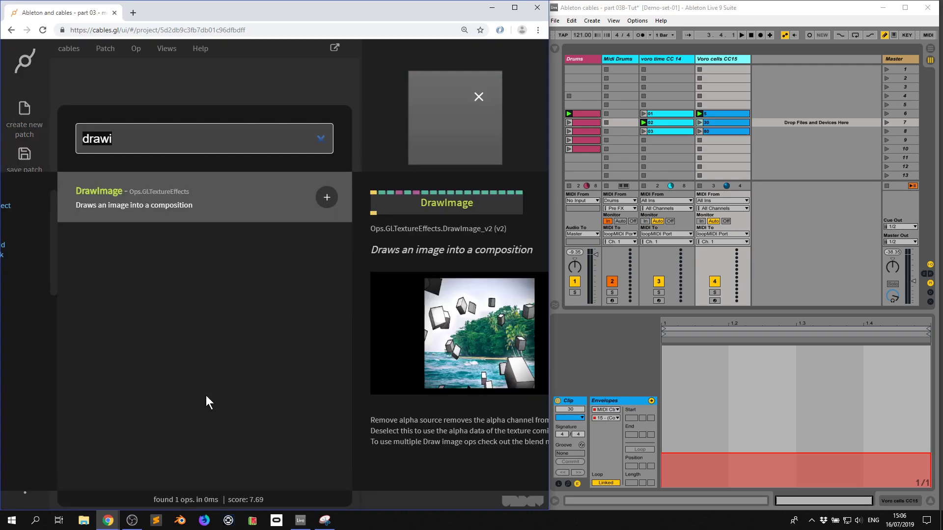
type("pixeld")
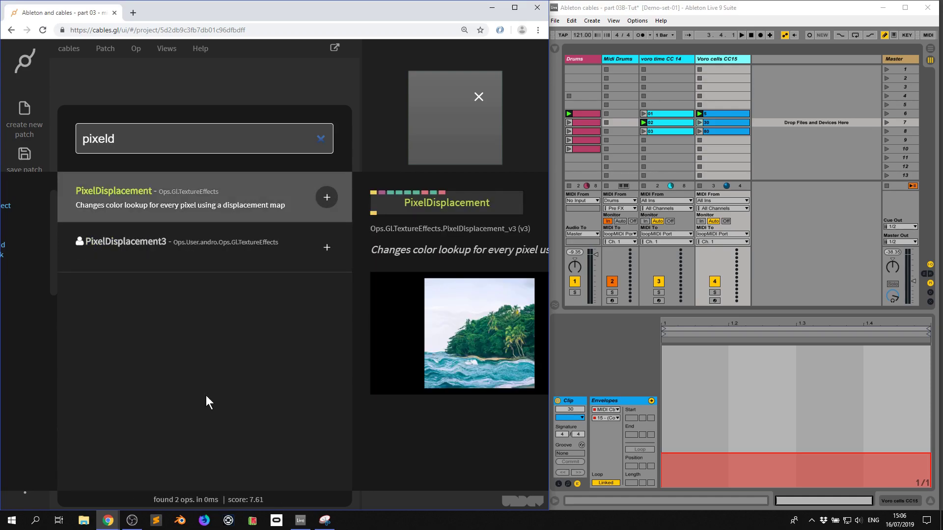
key("Return")
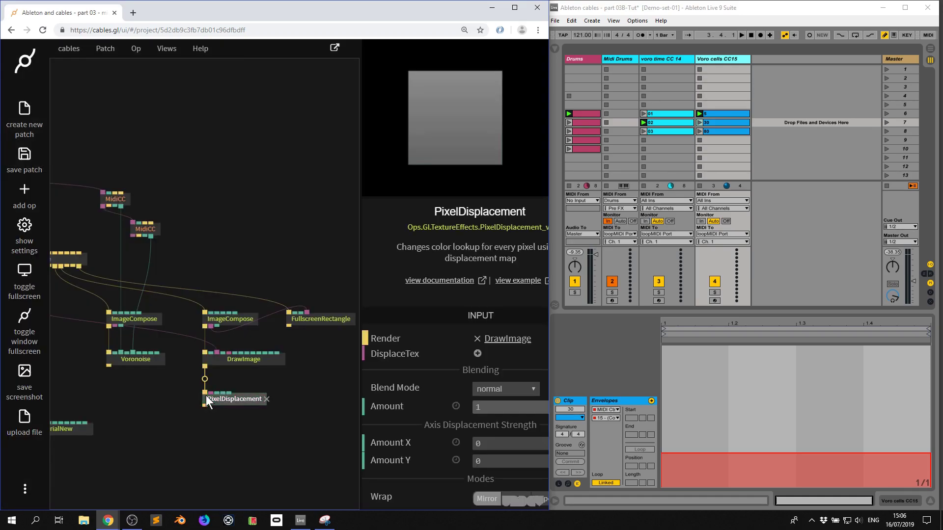
left_click_drag(117, 328, 210, 393)
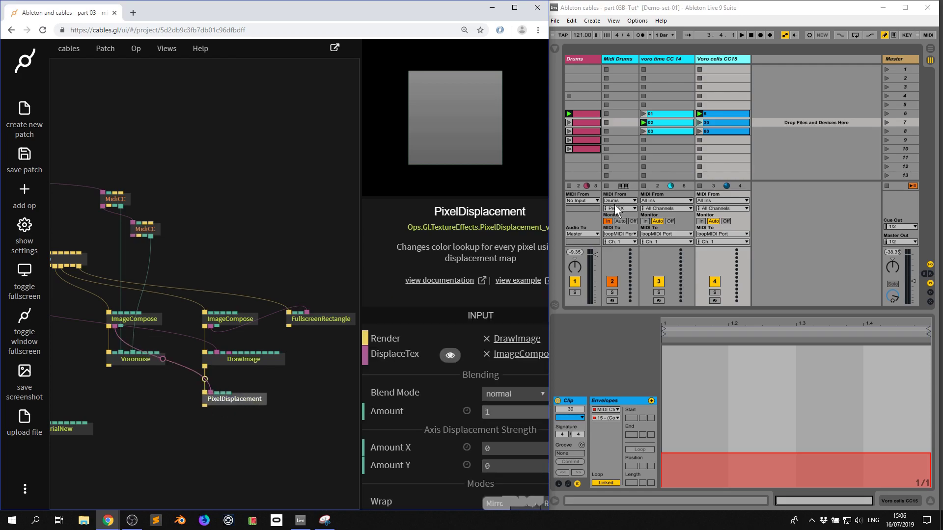
Start Ableton playback and widen the cables.gl parameter panel slightly
left_click(740, 35)
left_click(245, 399)
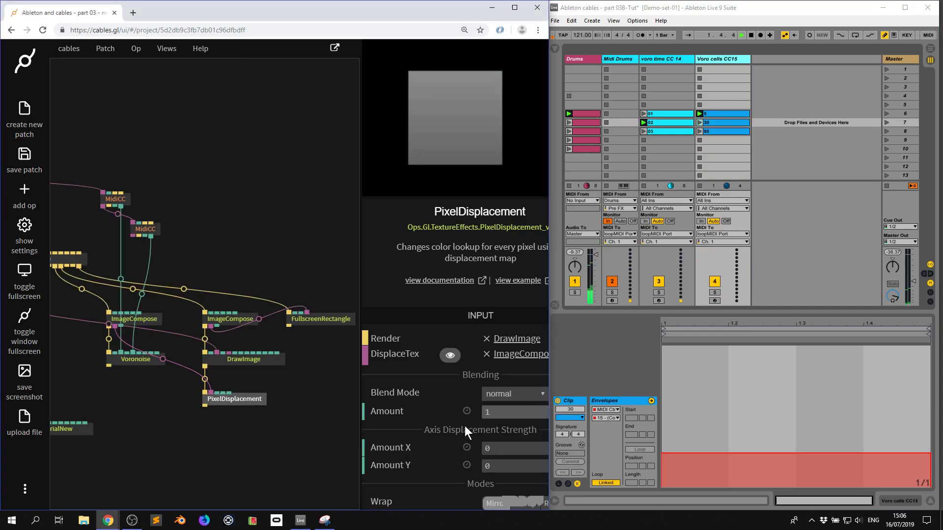
left_click_drag(362, 395, 328, 395)
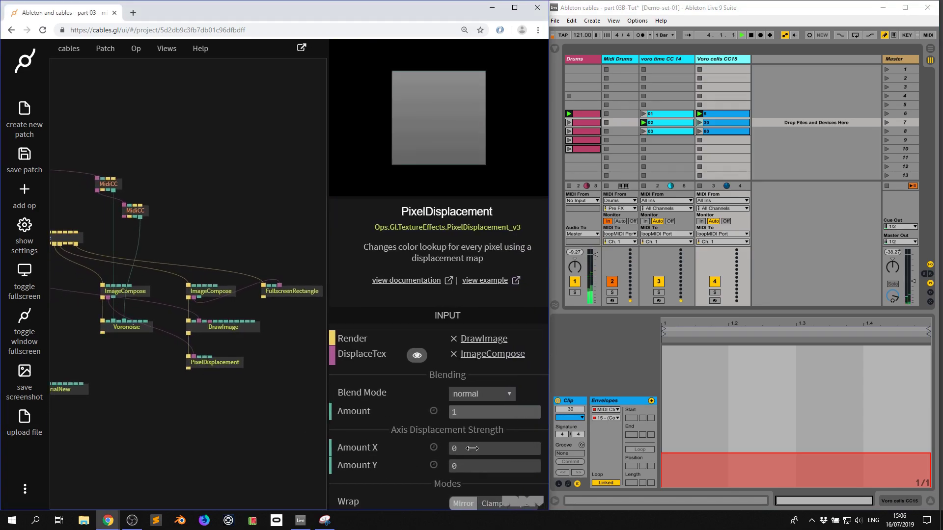
Preview the animating Voronoise ImageCompose texture, then show PixelDisplacement's parameters again
left_click(138, 292)
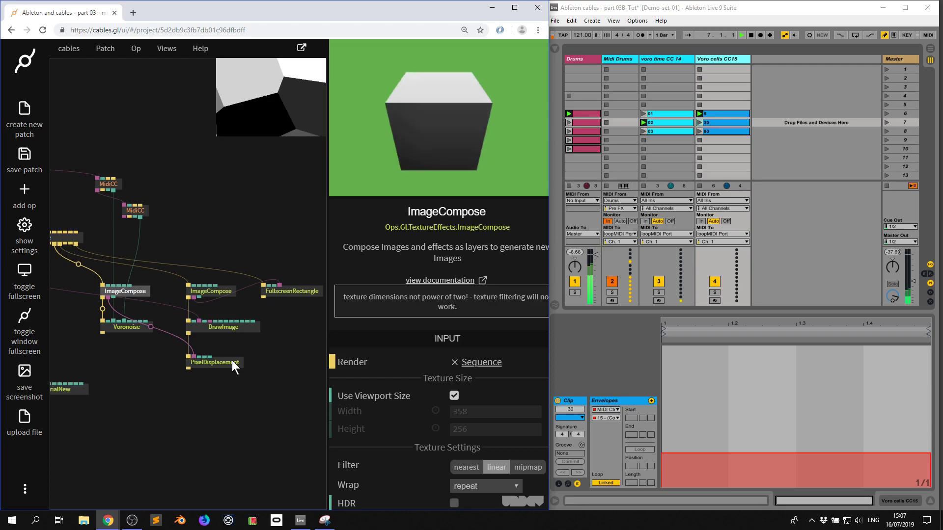
left_click(644, 114)
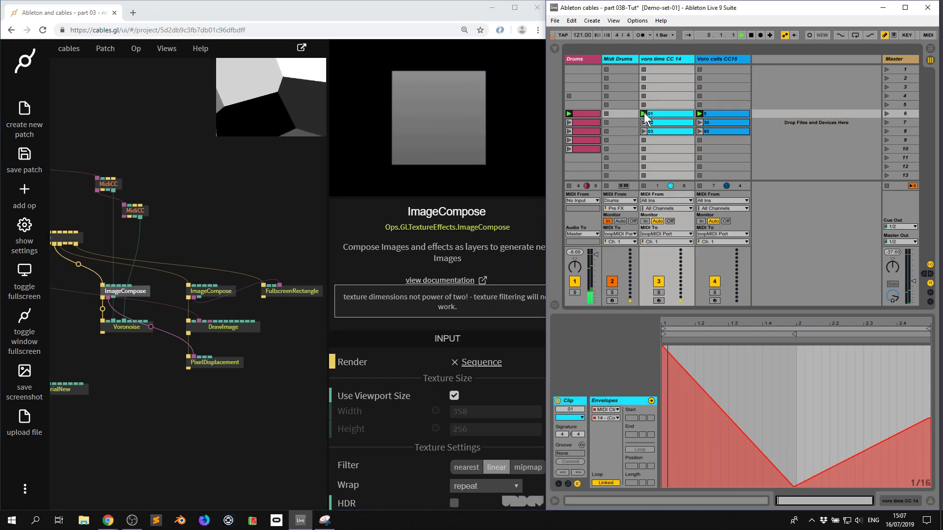
left_click(216, 362)
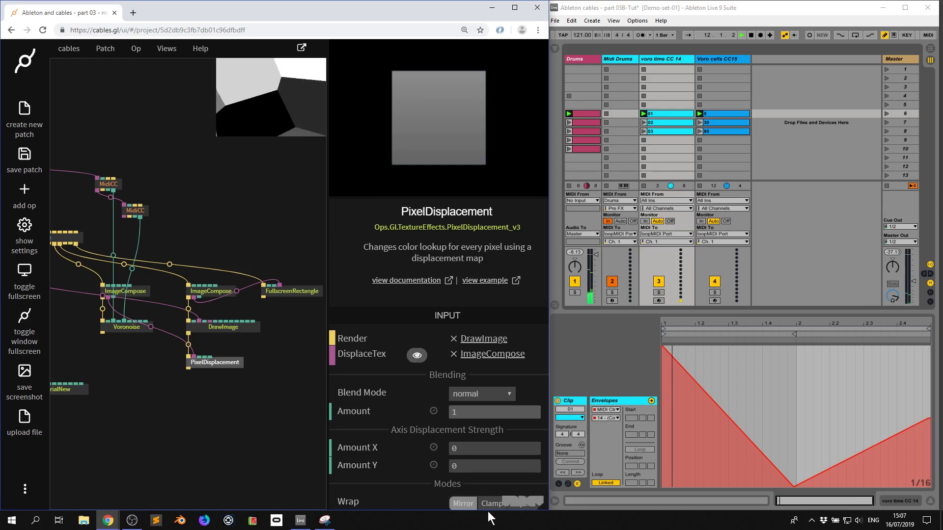
Set PixelDisplacement's Amount X and Amount Y both to 0.1
mouse_move(491, 448)
left_mouse_down()
mouse_move(516, 448)
mouse_move(474, 453)
left_mouse_up()
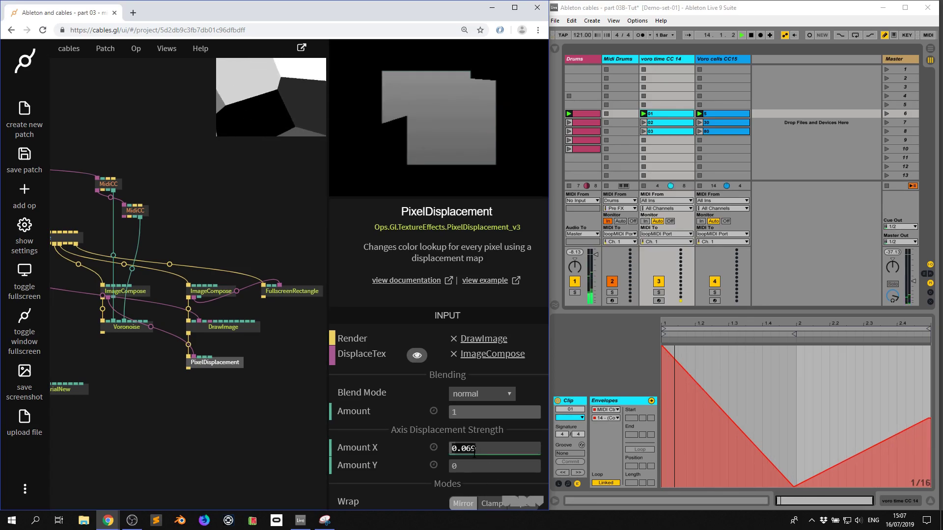
type("0.1")
key("Tab")
type("0.")
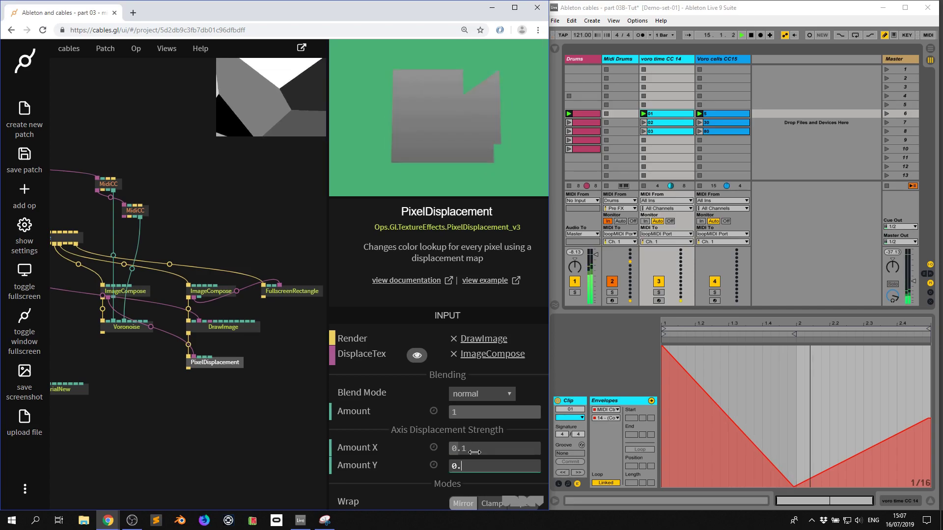
type("1")
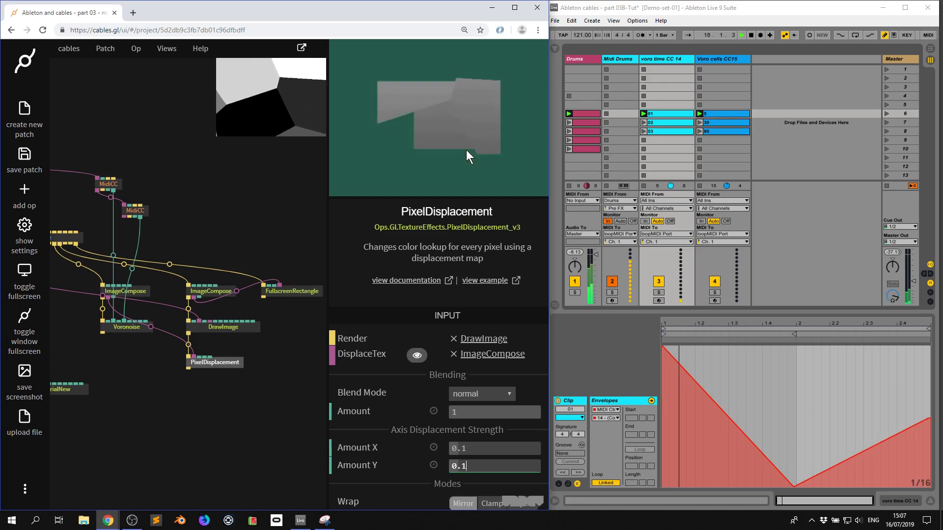
Launch Voro cells clips 80 and 30, then stop playback and deselect PixelDisplacement
left_click(718, 132)
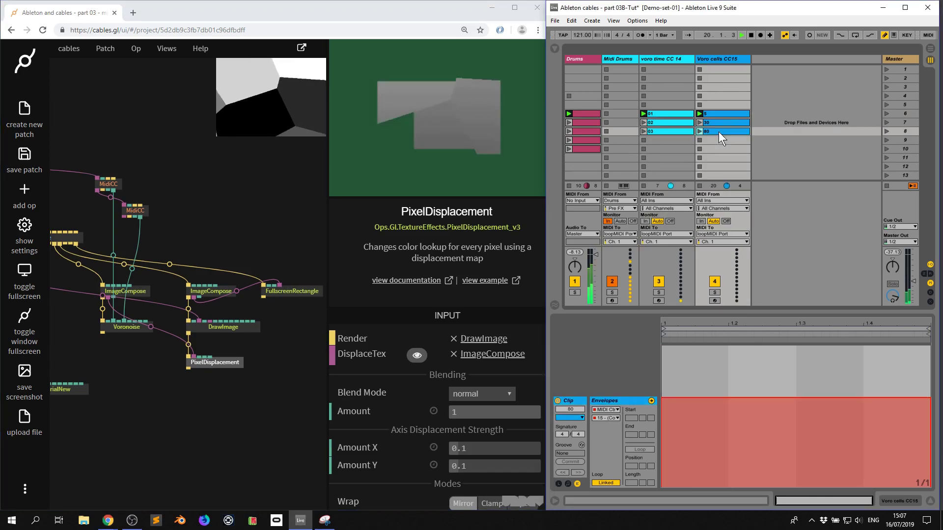
key("Return")
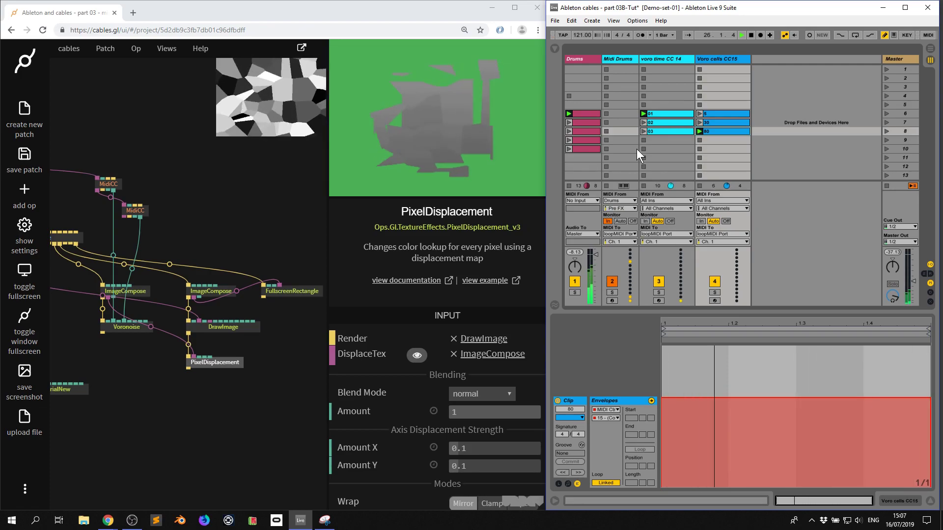
left_click(727, 123)
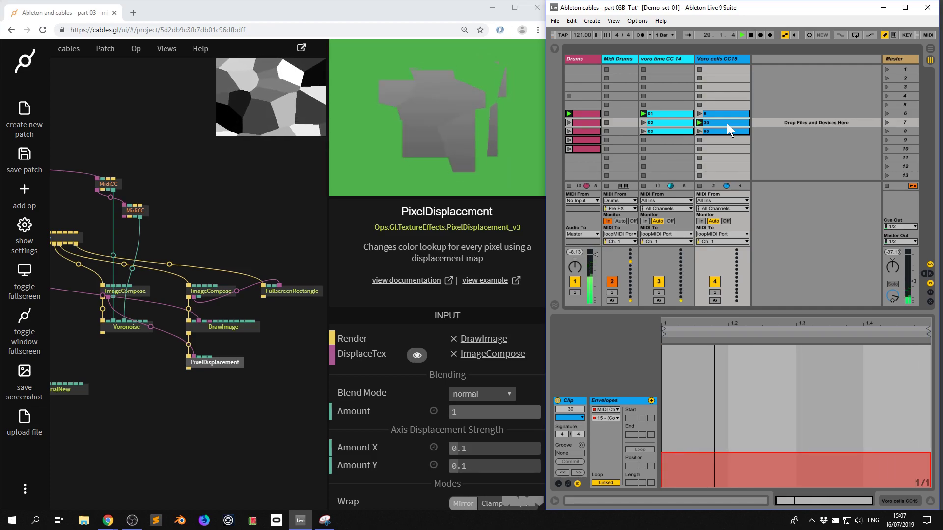
left_click(750, 34)
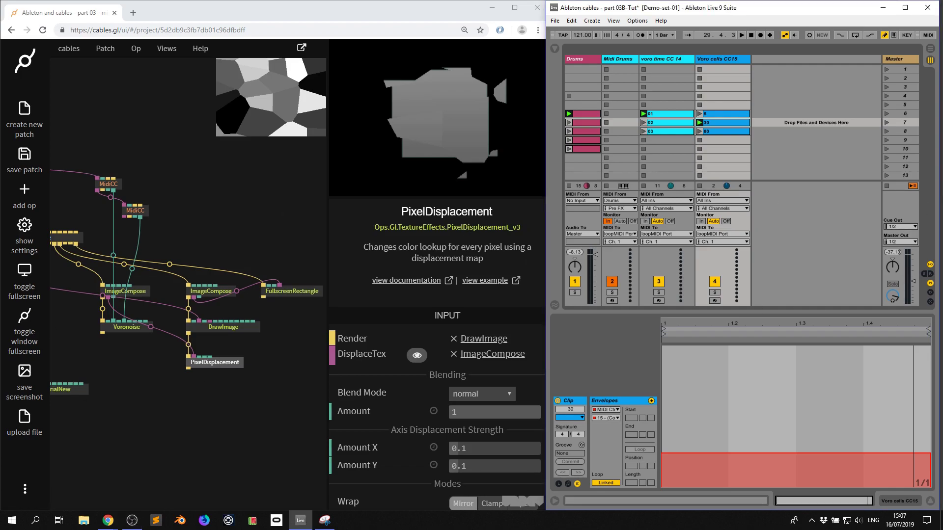
left_click(266, 407)
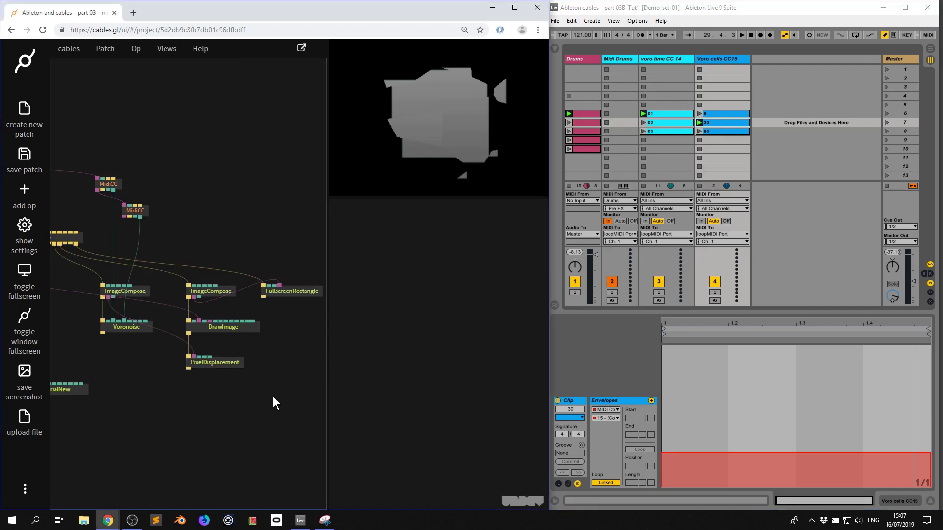
Insert a new MIDI track next to the Voro cells CC15 track
left_click(226, 362)
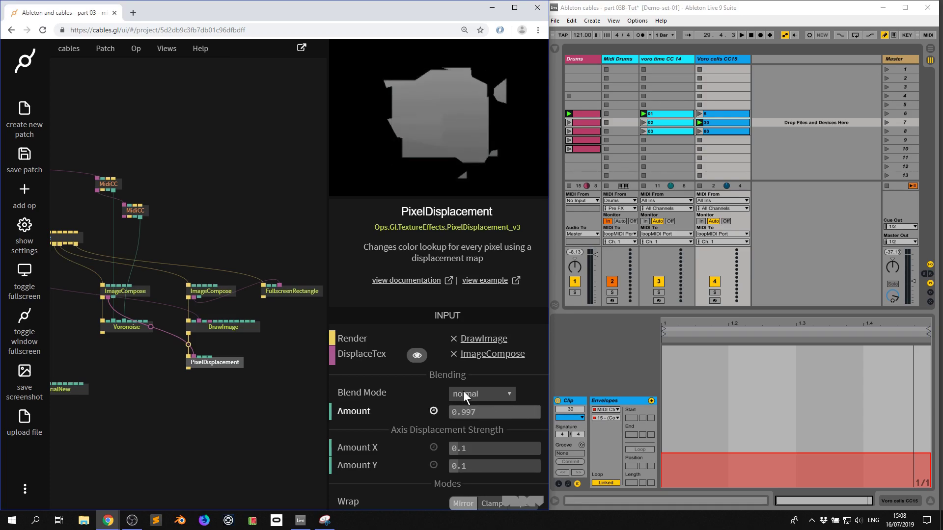
right_click(729, 57)
left_click(753, 134)
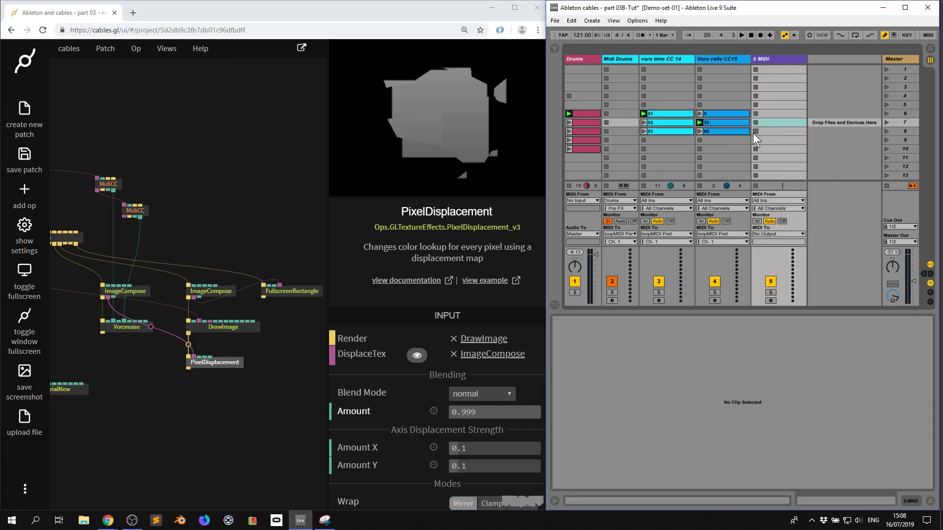
Rename the new track 'FX amount CC 16' and create an empty clip in row 6
right_click(783, 57)
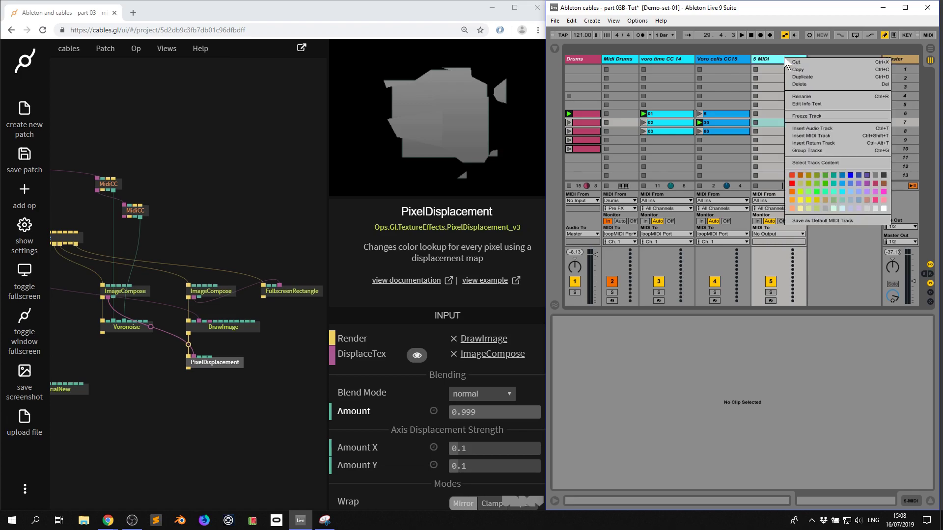
left_click(803, 94)
type("FX amount CC 16")
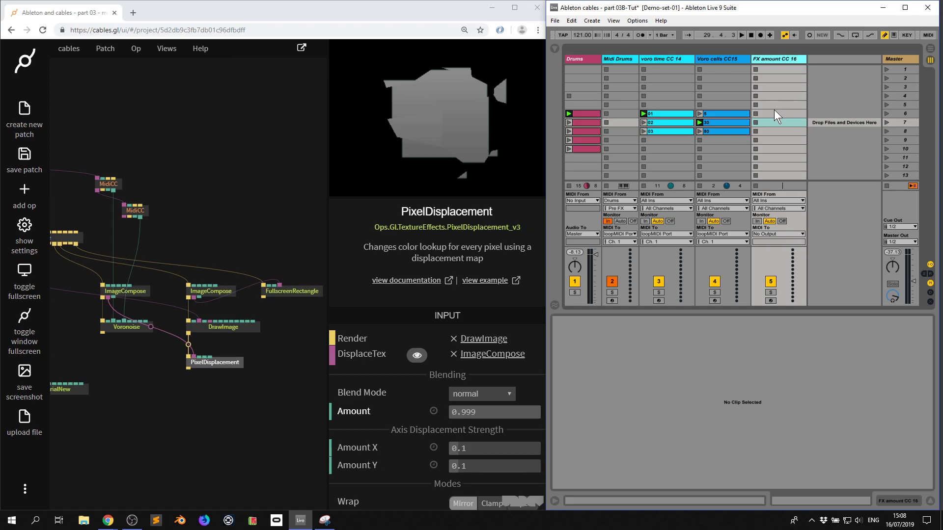
double_click(774, 111)
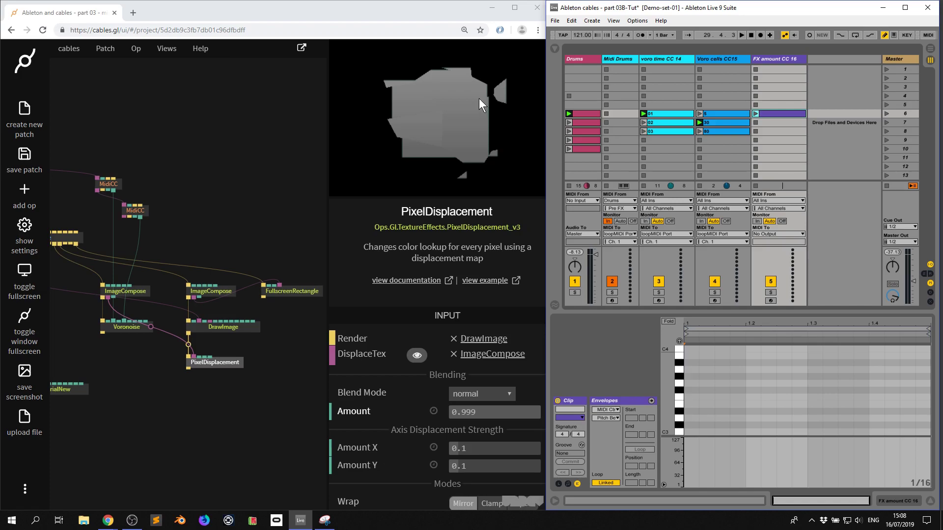
Duplicate the CC 15 MidiCC op and feed it MIDI events. Normalise it 0 to 1 and wire it to PixelDisplacement's Amount
left_click(145, 211)
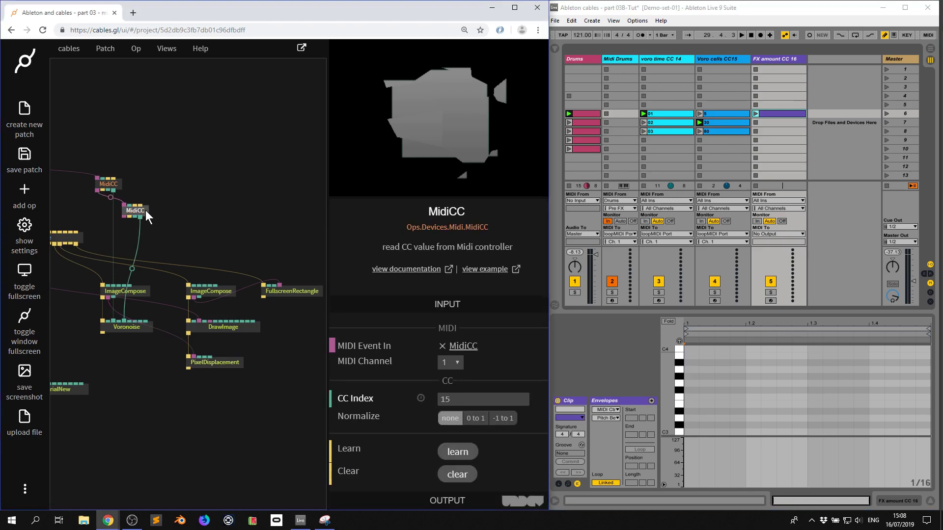
key("ctrl+c")
key("ctrl+v")
left_click_drag(147, 216, 240, 210)
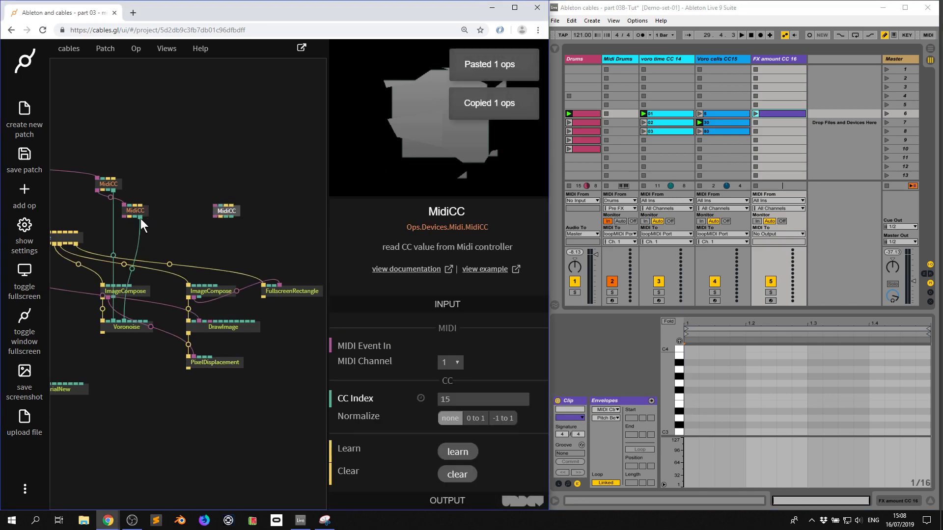
left_click_drag(125, 217, 225, 363)
left_click(252, 346)
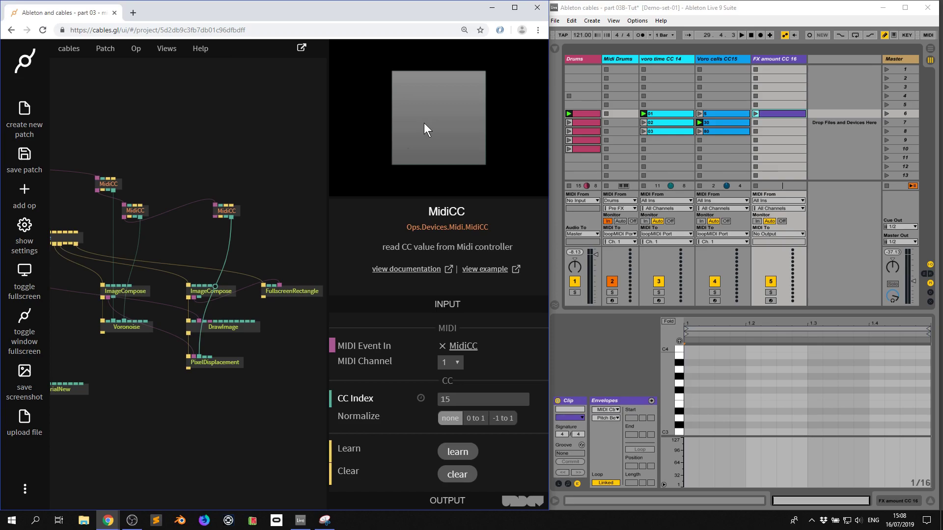
left_click(477, 419)
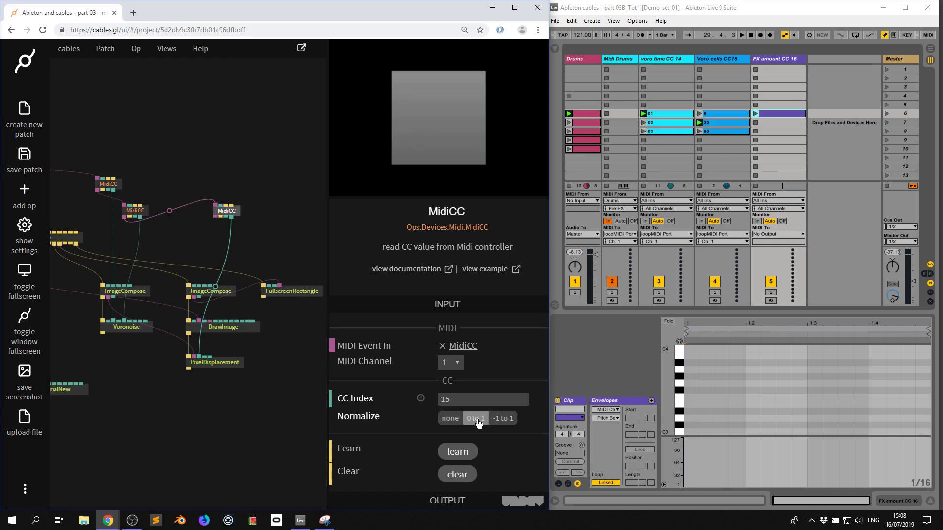
left_click(227, 365)
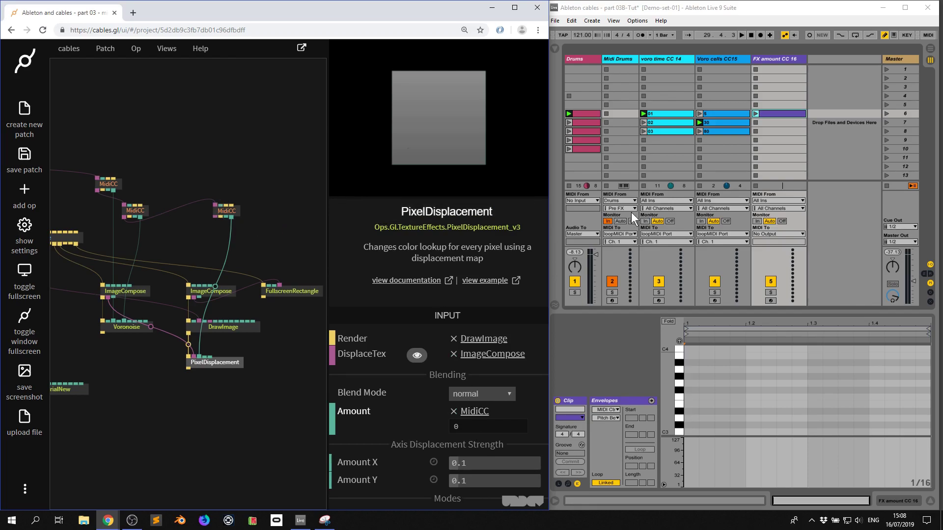
Try drawing the FX amount clip's envelope, then undo and recreate an empty clip in row 6
left_click(775, 120)
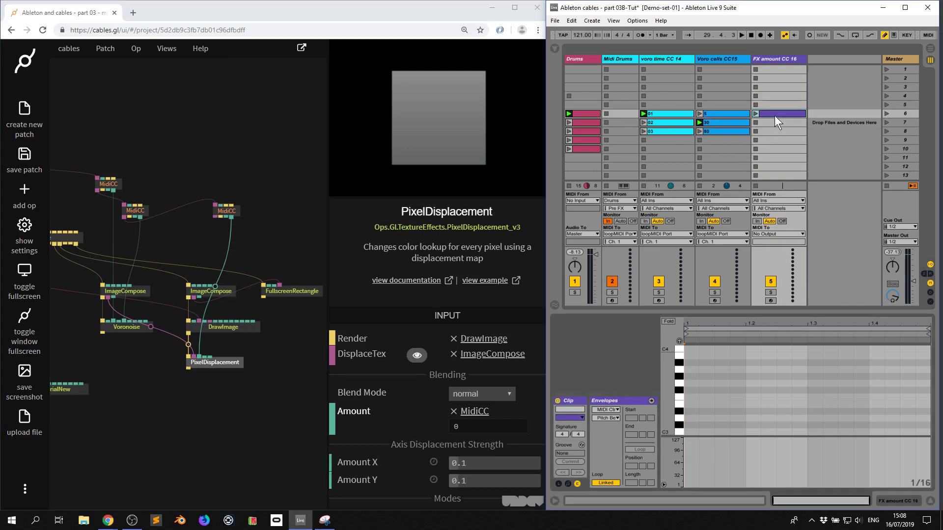
left_click(578, 483)
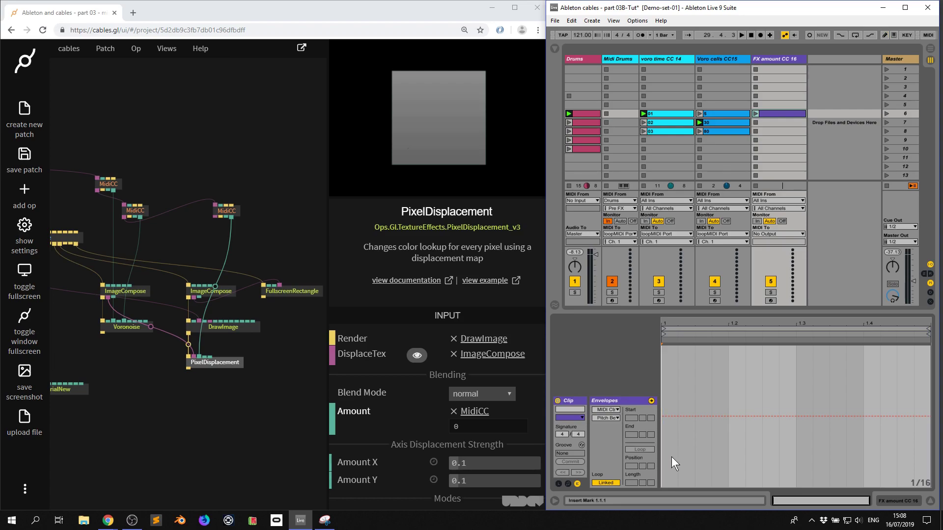
key("b")
left_click_drag(711, 413, 715, 411)
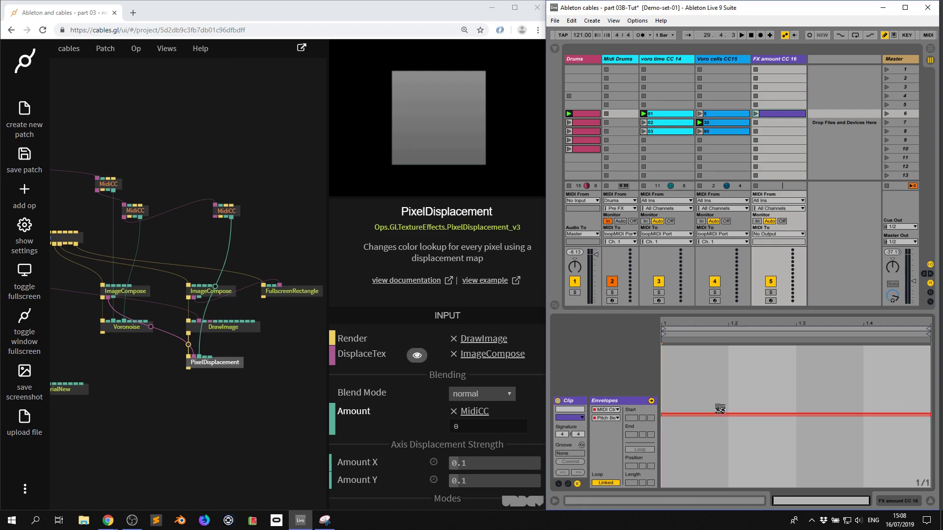
key("ctrl+z")
key("ctrl+z")
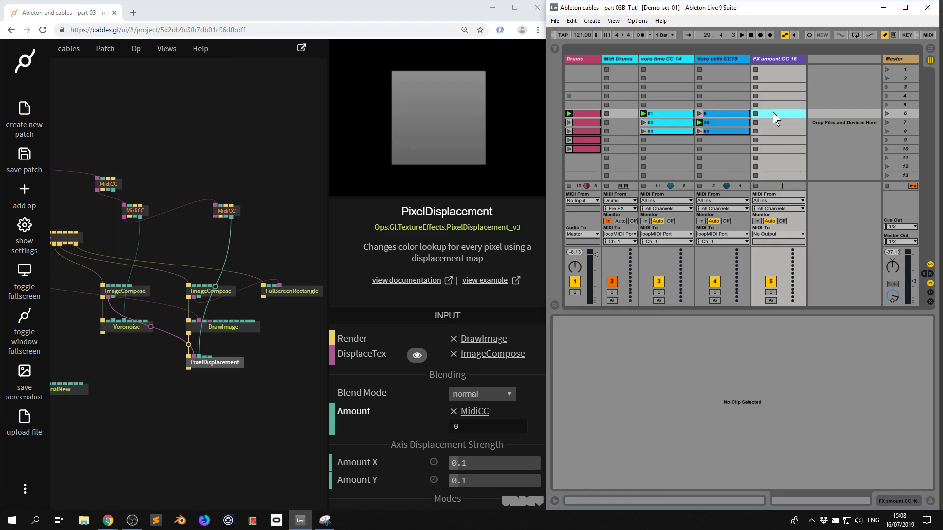
double_click(773, 112)
Draw a high controller 16 envelope across the clip and route the track to loopMIDI Port
left_click(608, 417)
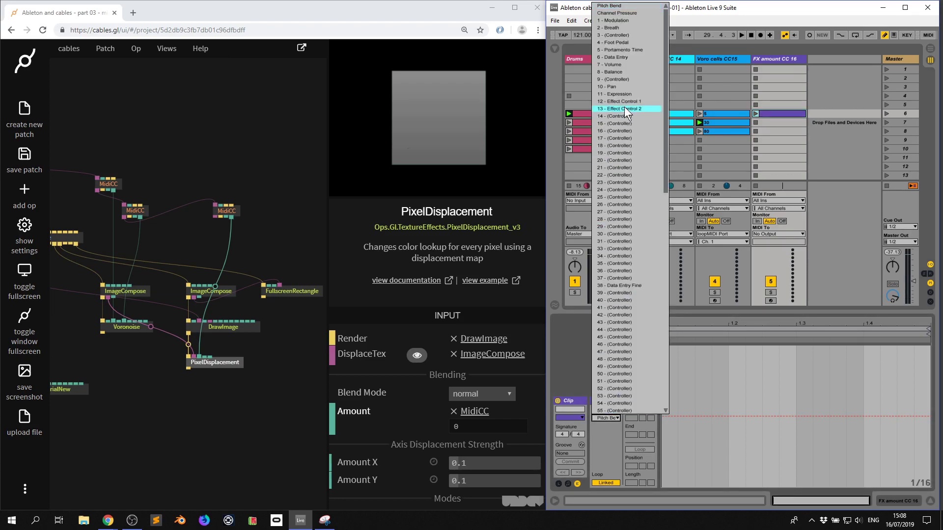
left_click(624, 130)
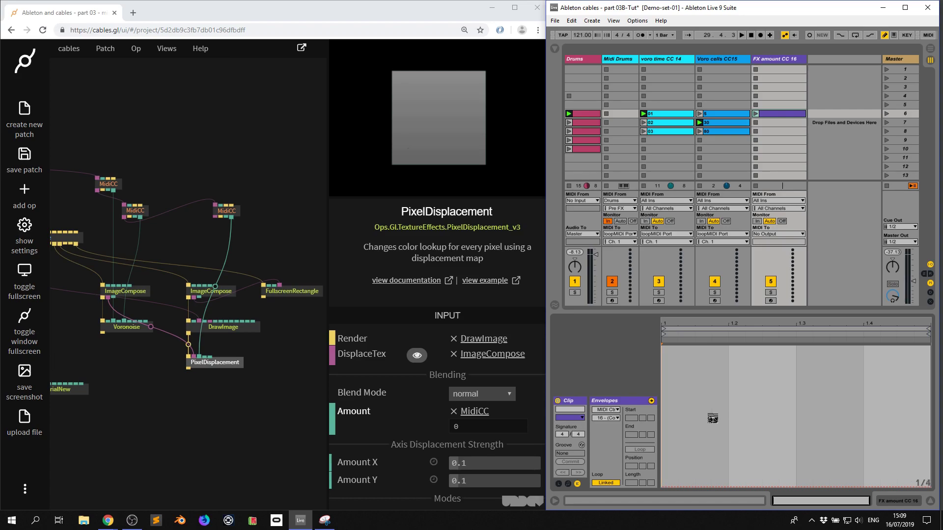
mouse_move(713, 418)
left_mouse_down()
mouse_move(722, 376)
mouse_move(742, 396)
mouse_move(834, 378)
mouse_move(923, 403)
left_mouse_up()
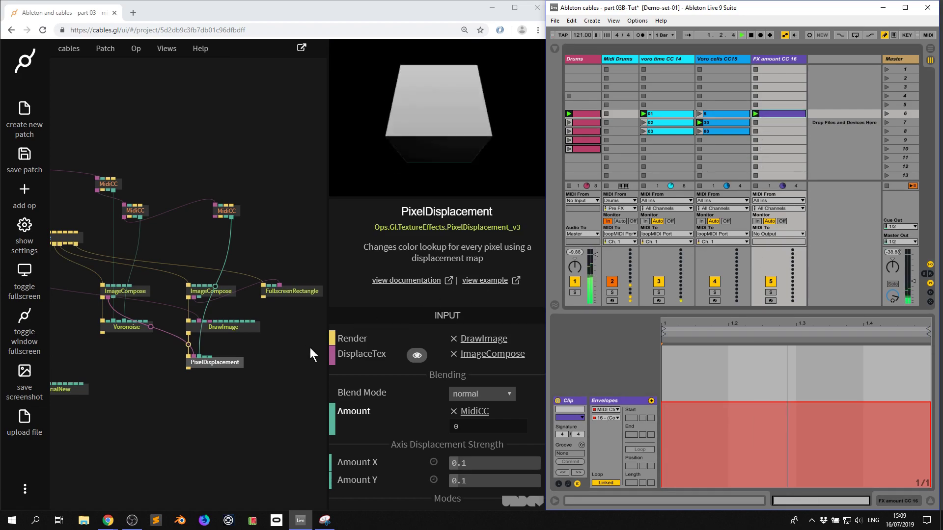
left_click_drag(752, 402, 771, 351)
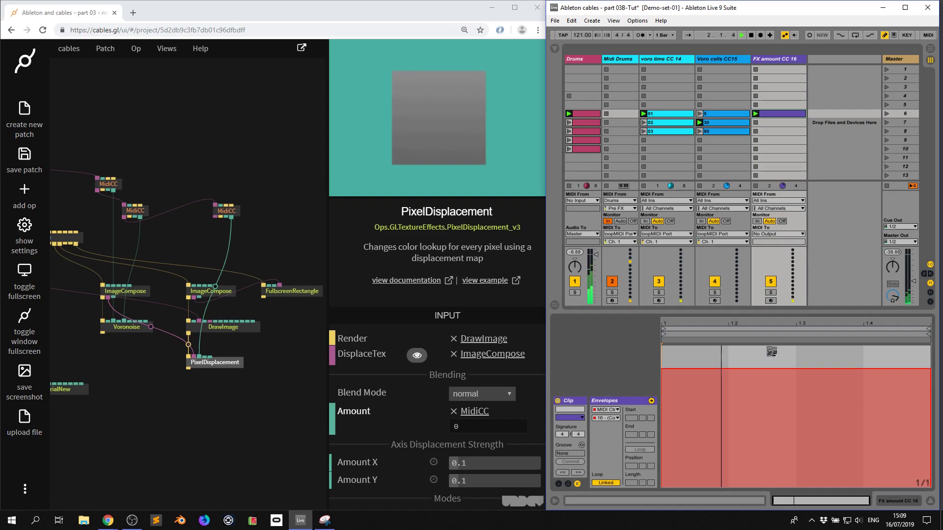
left_click(778, 234)
left_click(780, 241)
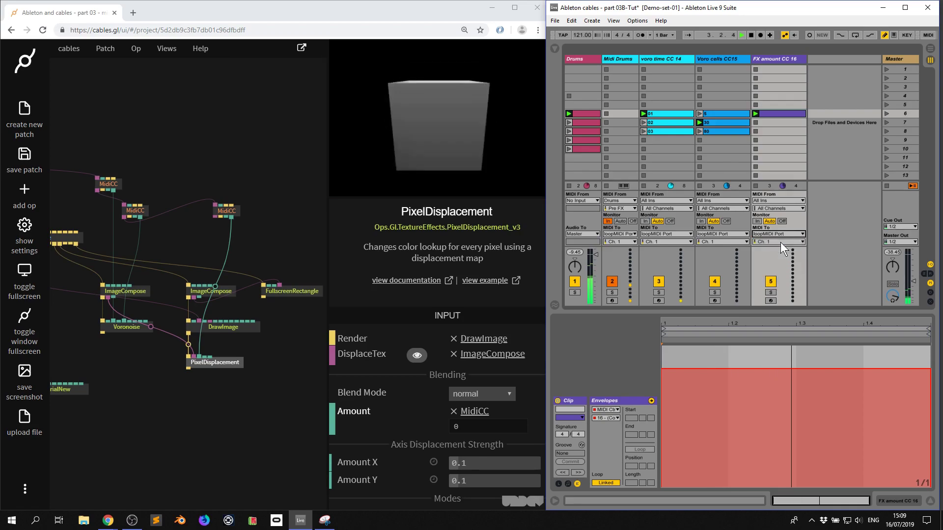
Set the new MidiCC op's CC Index to 16, then test different CC 16 envelope levels in Live
left_click(231, 211)
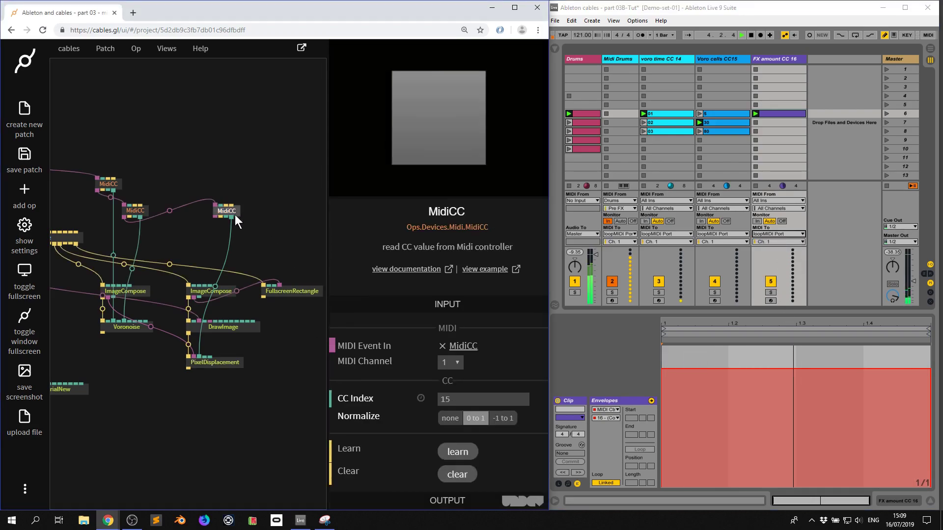
left_click(465, 398)
type("16")
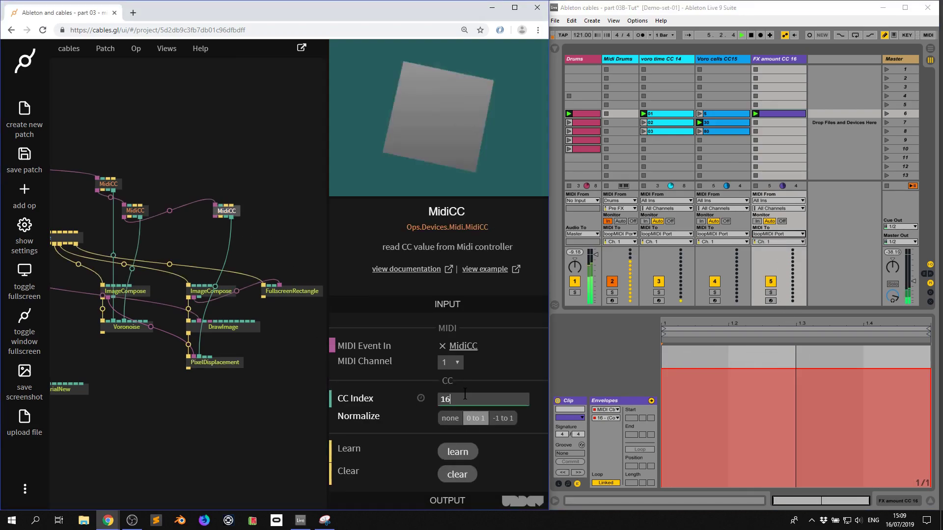
left_click(231, 210)
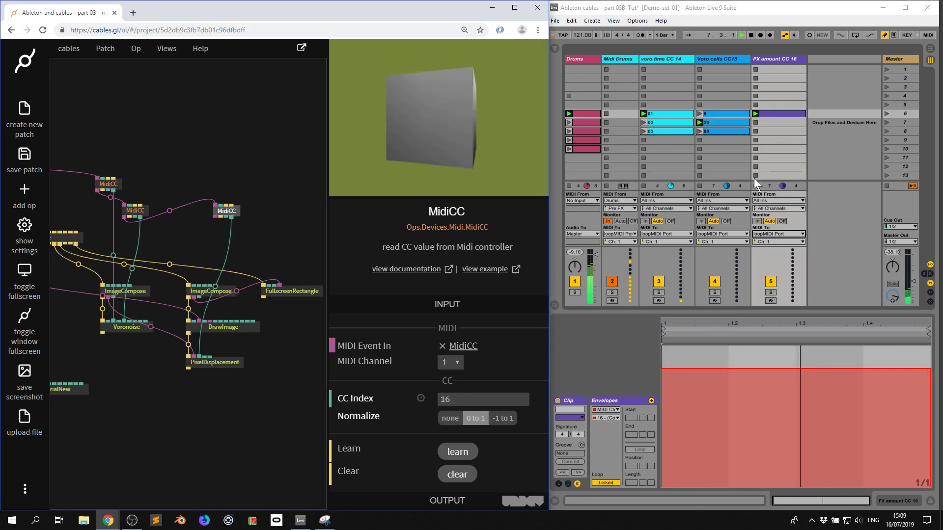
left_click_drag(735, 368, 736, 324)
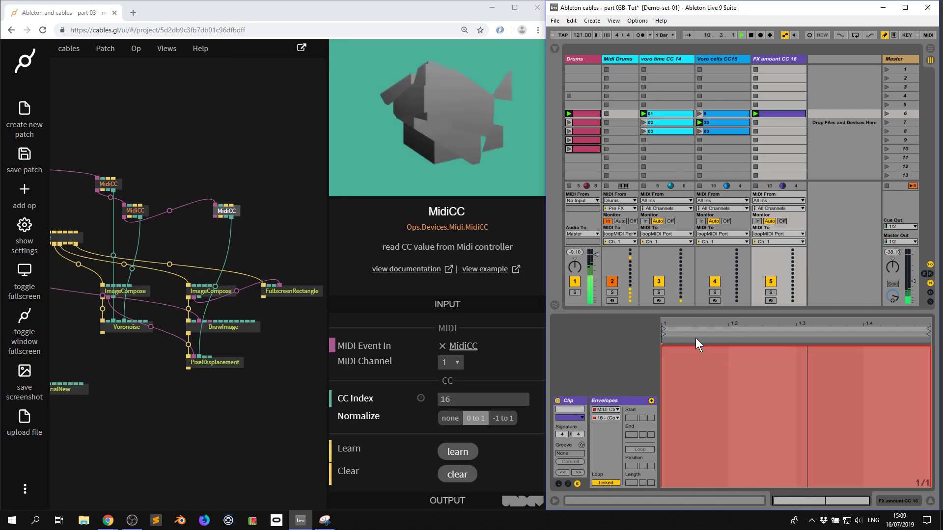
left_click_drag(697, 346, 710, 488)
Colour the FX amount clip yellow and rename it 'FX off'
right_click(782, 114)
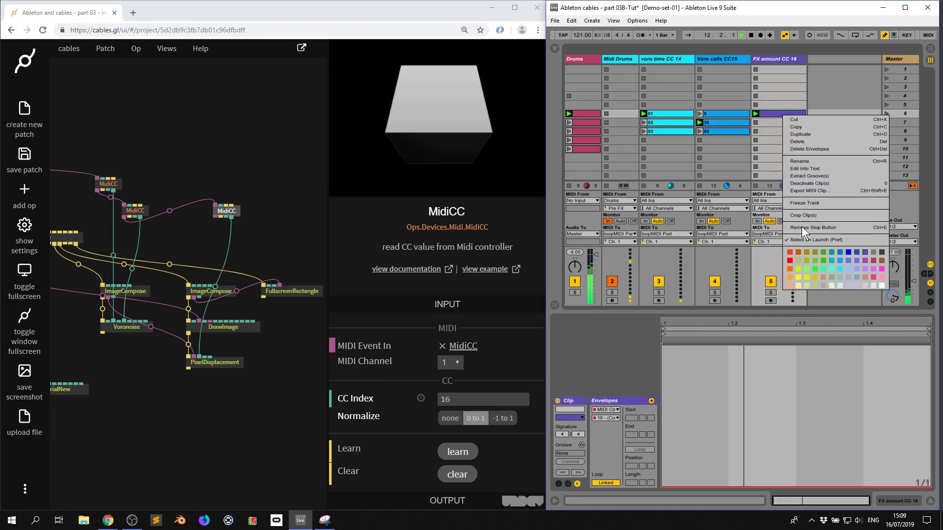
left_click(799, 273)
right_click(782, 114)
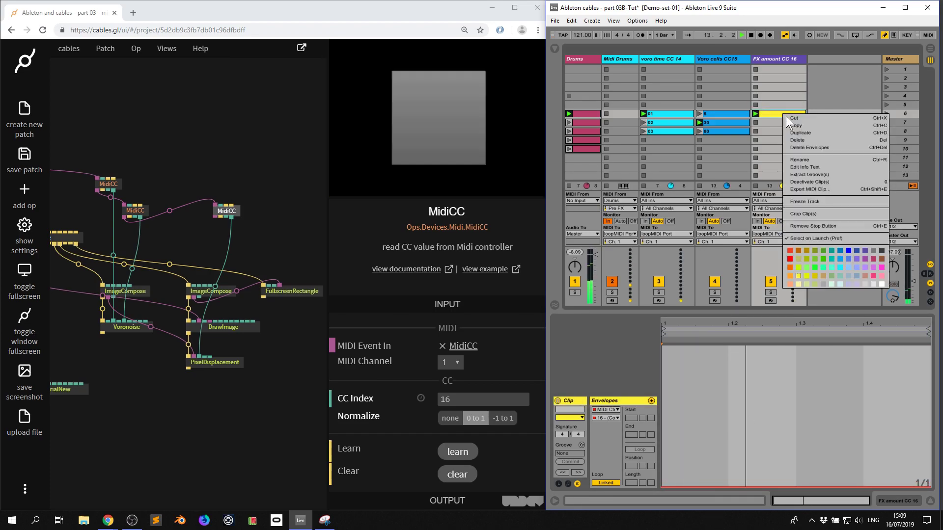
left_click(801, 151)
type("FX off")
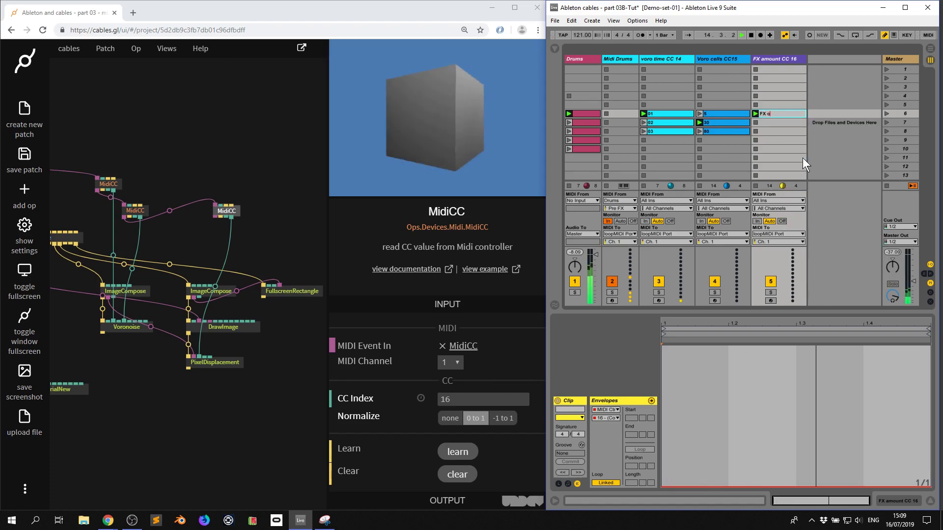
key("Return")
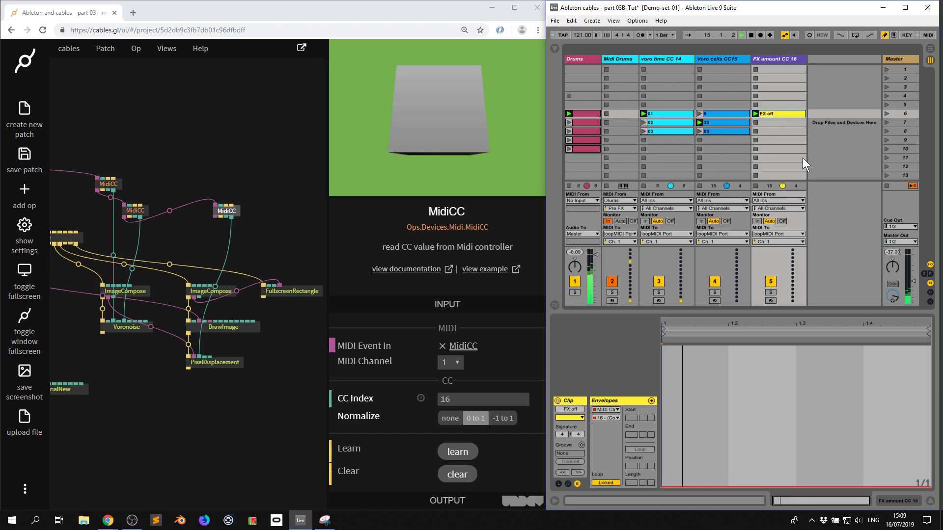
Duplicate the FX off clip into row 7 and rename the copy 'FX ON'
key("ctrl+d")
left_click(785, 123)
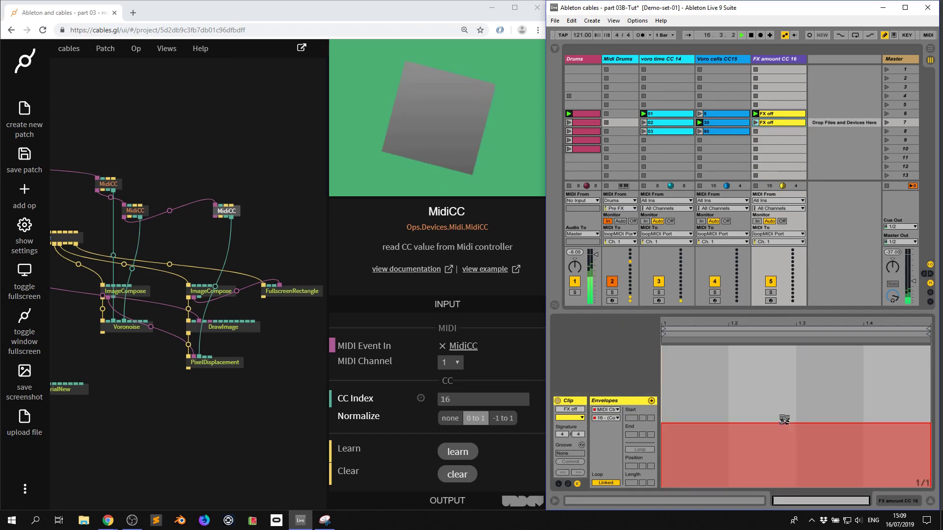
right_click(767, 122)
left_click(796, 167)
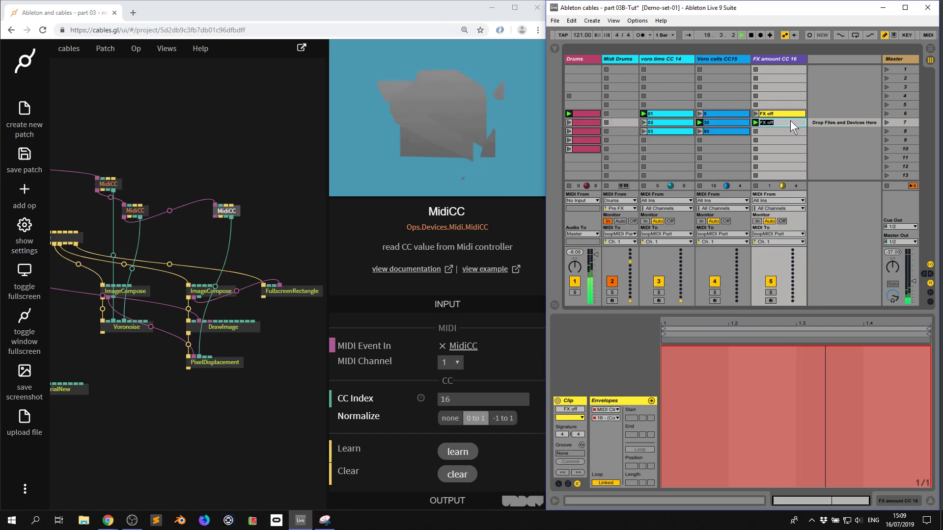
key("BackSpace")
key("BackSpace")
key("BackSpace")
type("ON")
key("Return")
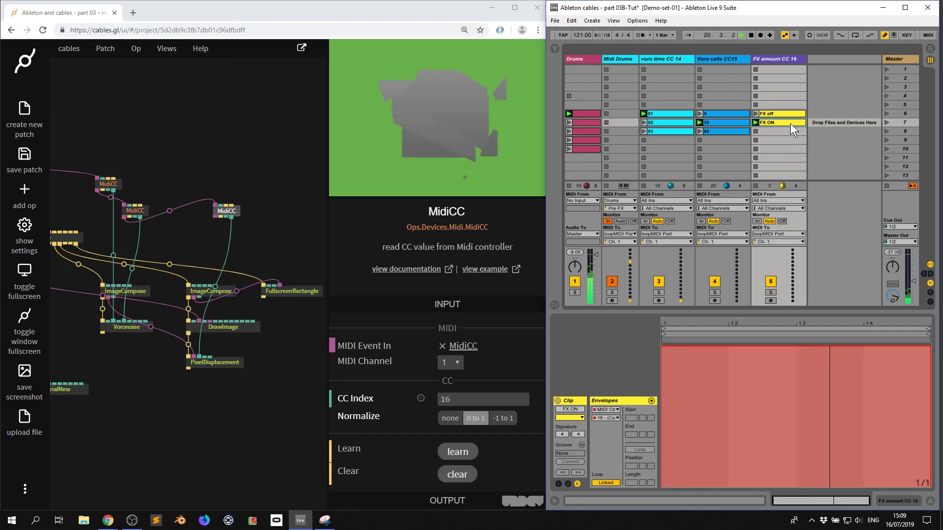
Move both FX clips to the top two slots, remove the empty clip stops, and launch them
left_click(780, 112)
left_click(783, 121, "shift")
left_click_drag(782, 114, 784, 70)
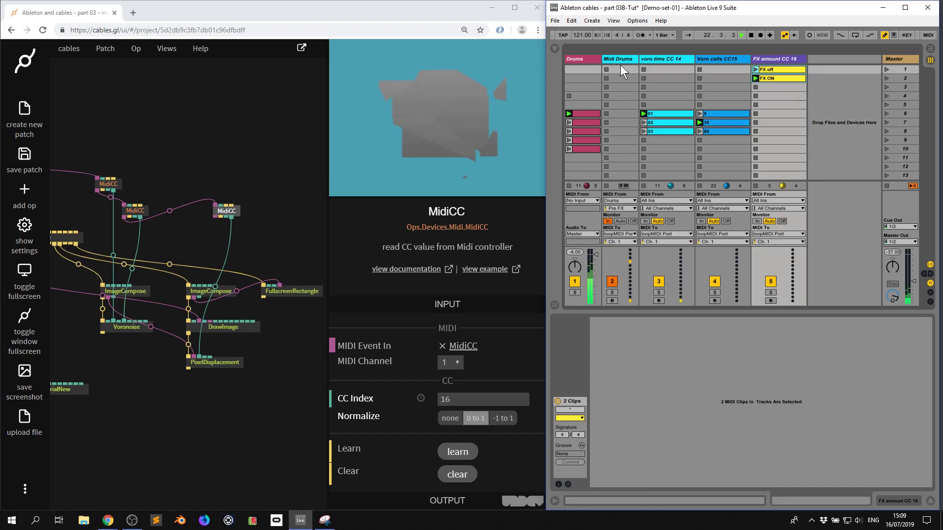
left_click_drag(616, 66, 720, 95)
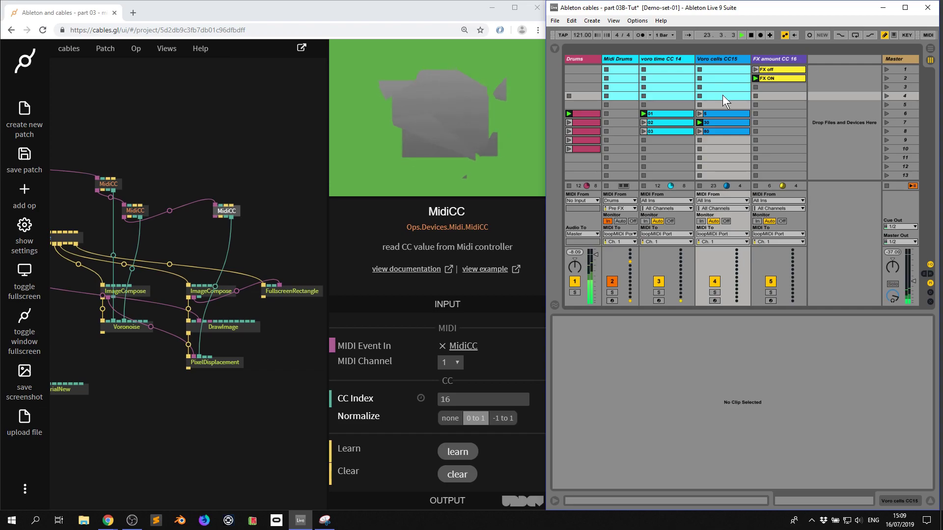
key("ctrl+e")
left_click(576, 96)
key("ctrl+e")
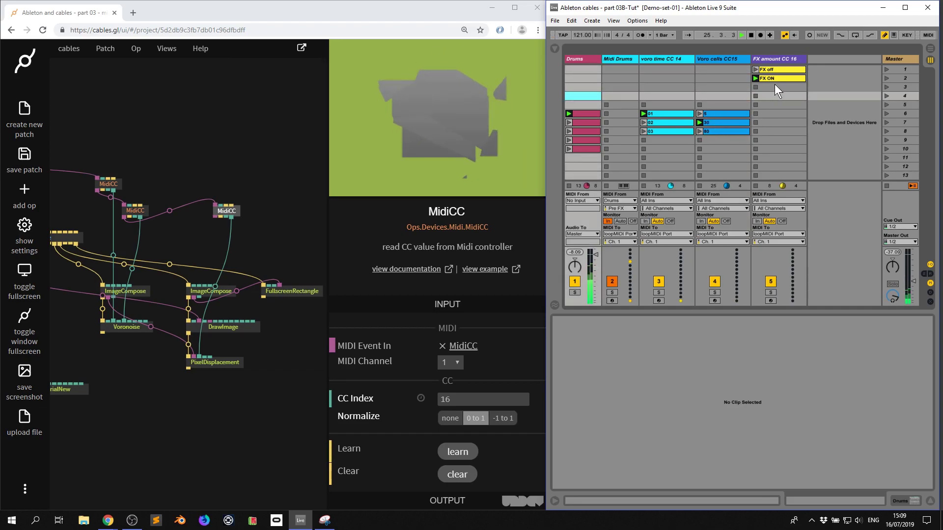
left_click(756, 69)
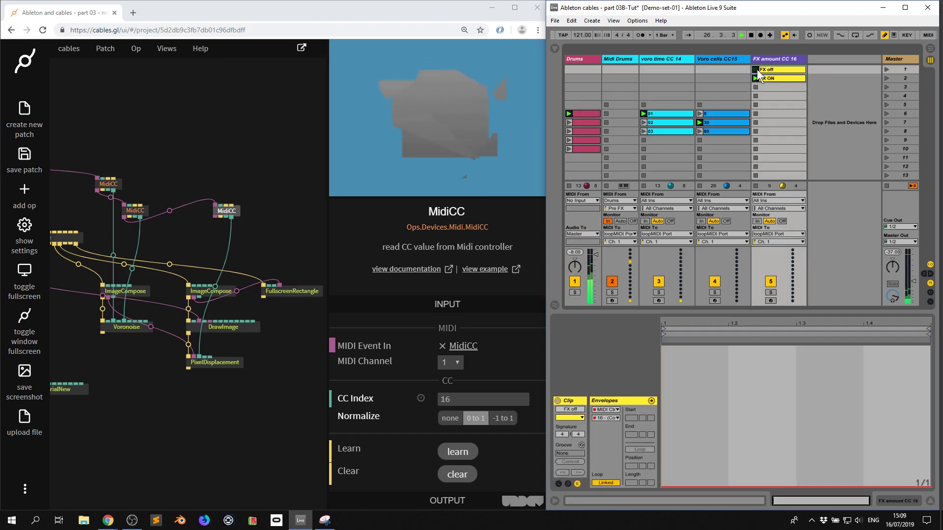
left_click(755, 78)
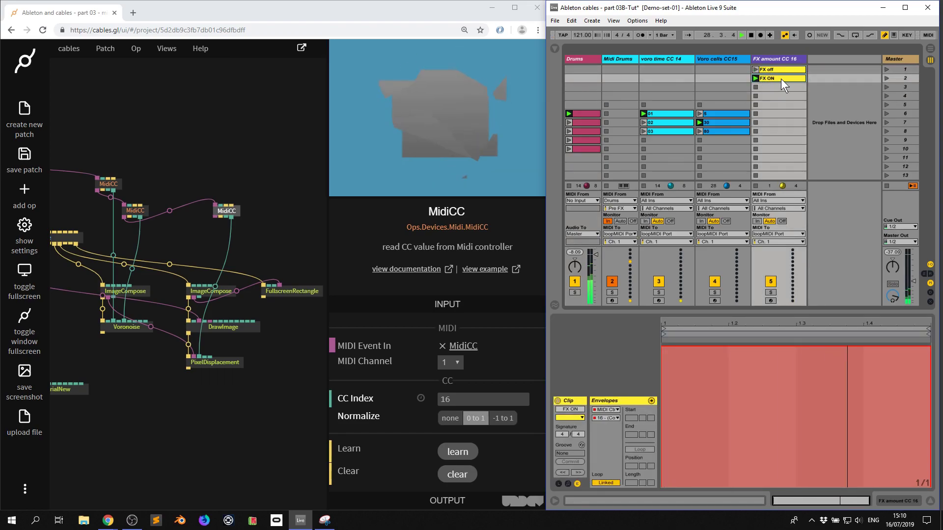
Copy FX ON into row 6 with a stepped envelope, then duplicate it into row 7 and launch it
left_click_drag(781, 79, 781, 116)
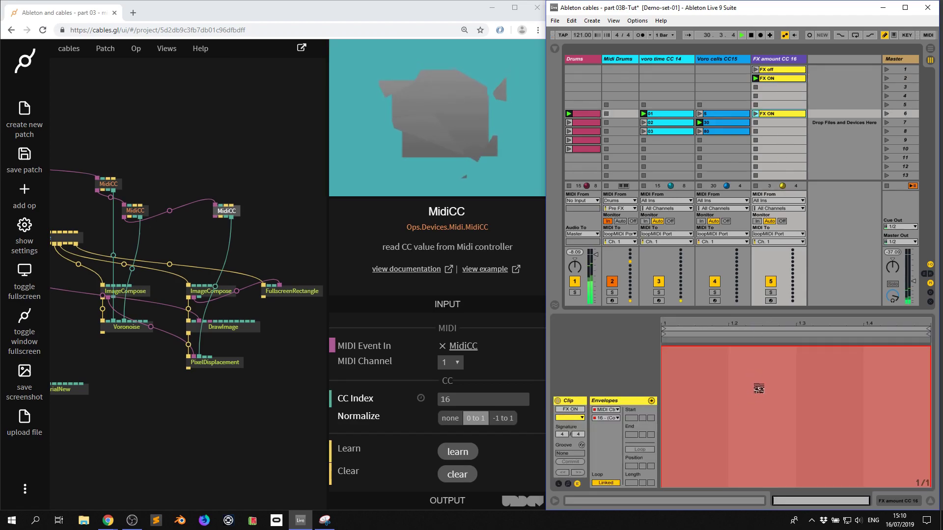
left_click(758, 388)
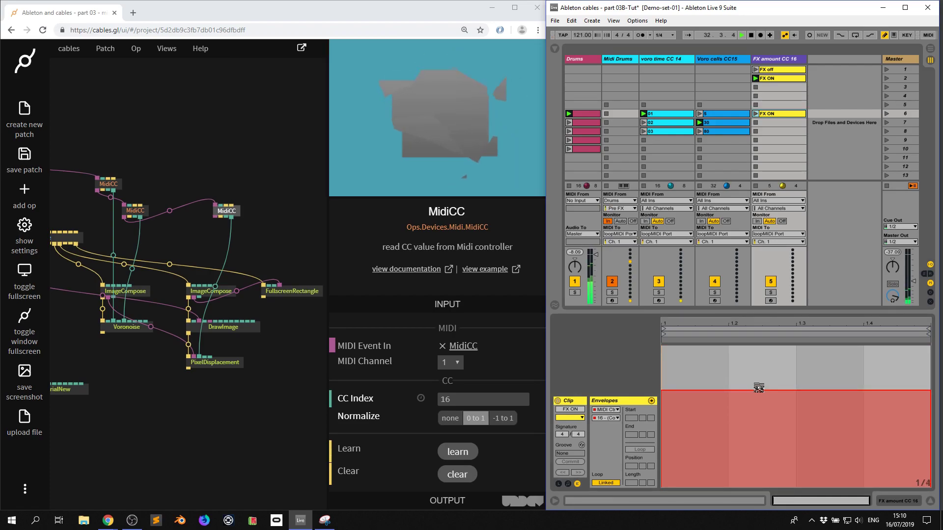
mouse_move(723, 390)
left_mouse_down()
mouse_move(725, 347)
mouse_move(793, 397)
mouse_move(763, 486)
mouse_move(822, 379)
mouse_move(821, 340)
mouse_move(899, 428)
mouse_move(898, 489)
left_mouse_up()
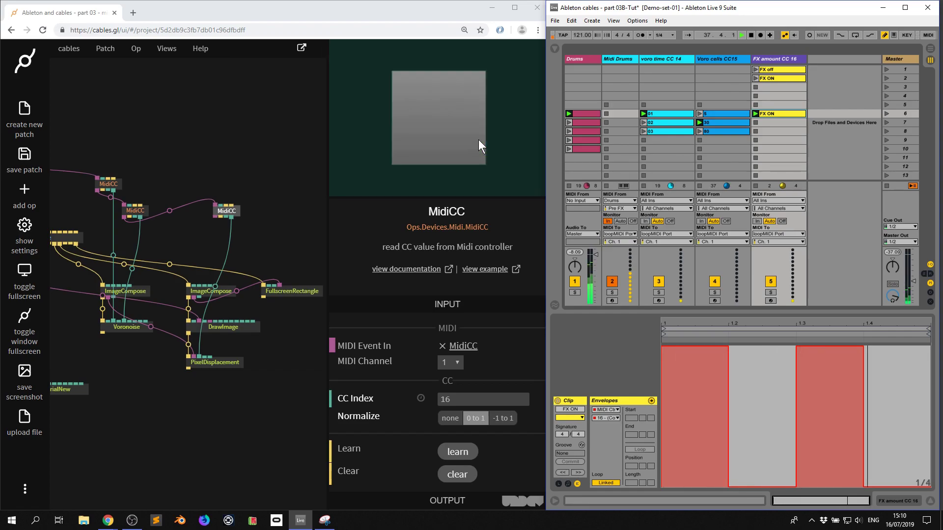
left_click(776, 113)
key("ctrl+d")
left_click(758, 122)
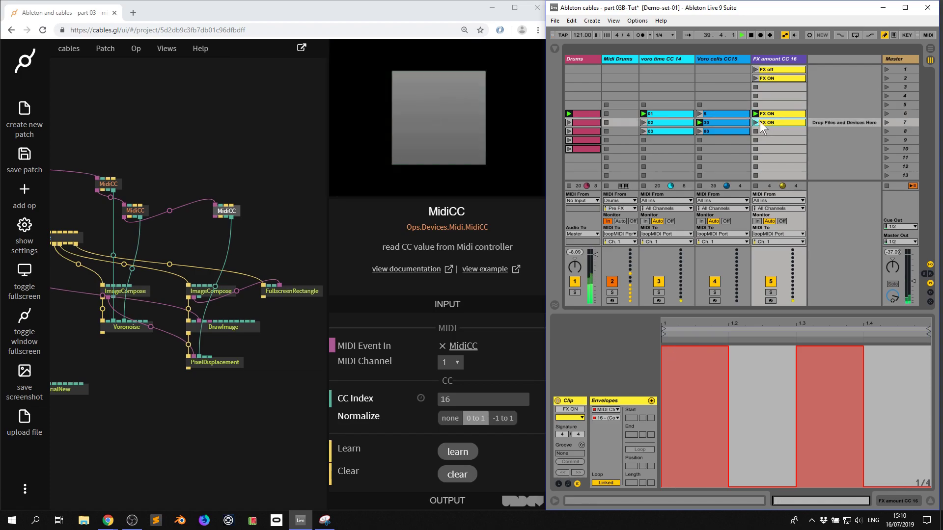
left_click(756, 122)
Set the row 7 clip's first and last envelope steps to mid level, then launch row 6
left_click(727, 347)
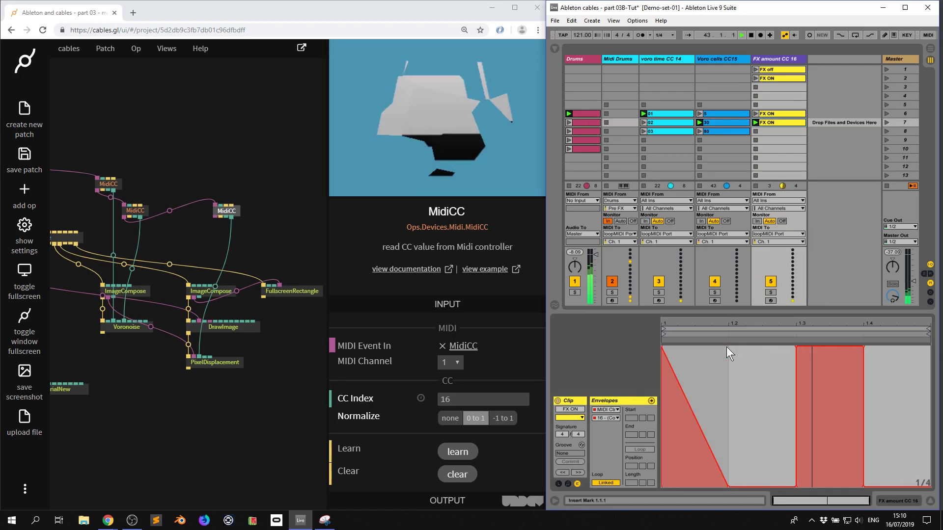
left_click(865, 346)
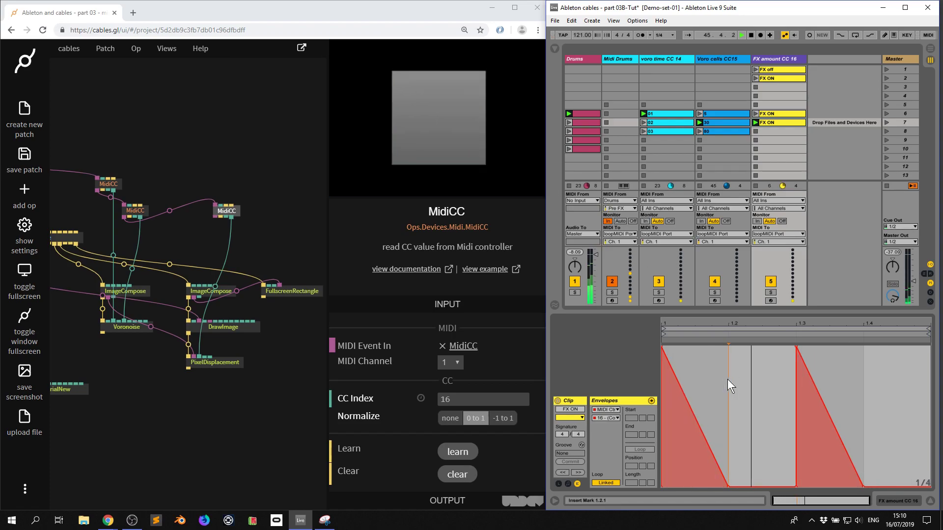
key("ctrl+z")
key("ctrl+z")
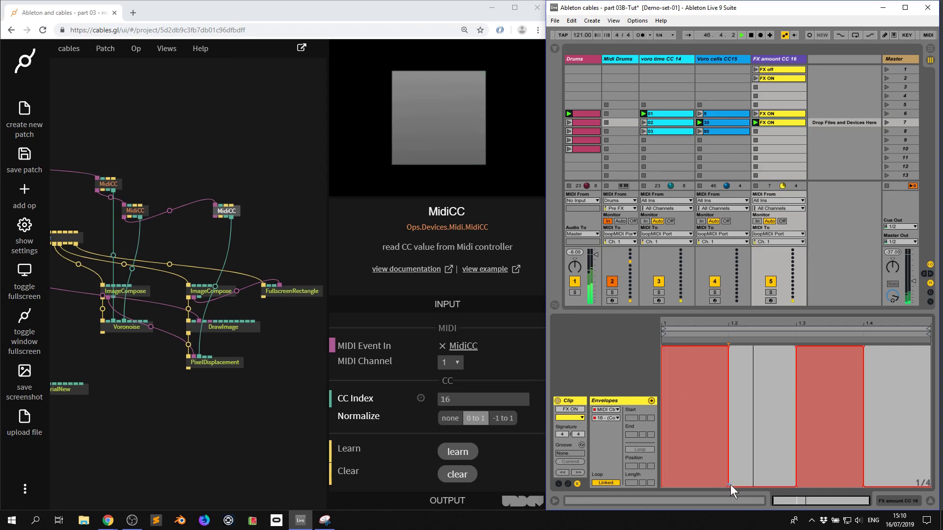
key("ctrl+b")
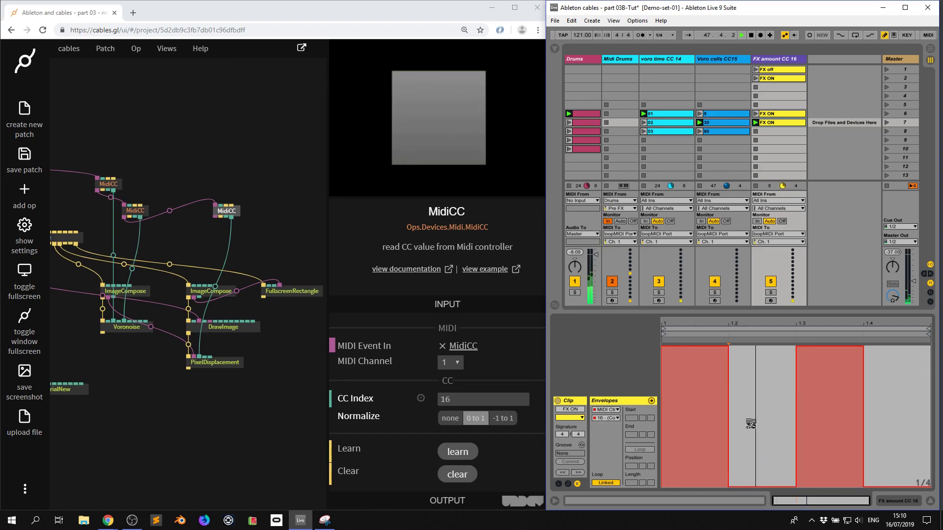
left_click(747, 431)
left_click(910, 429)
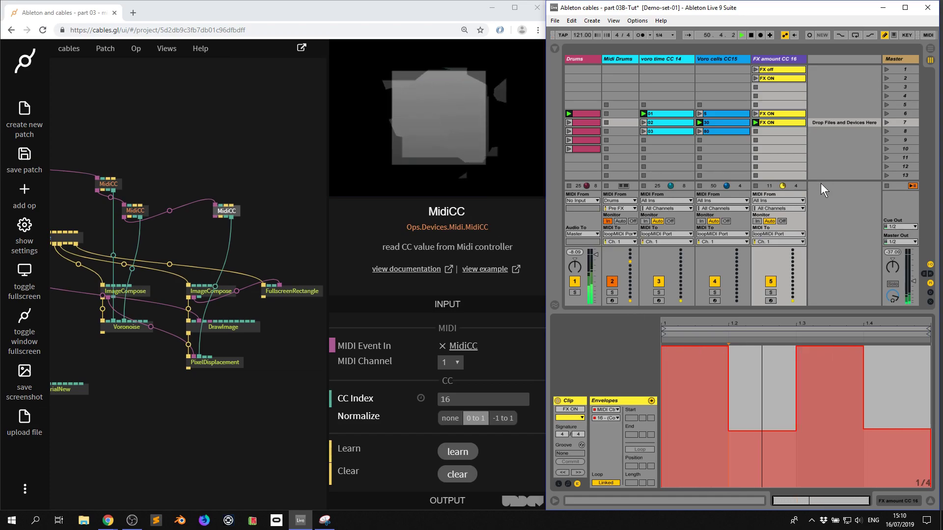
left_click(258, 383)
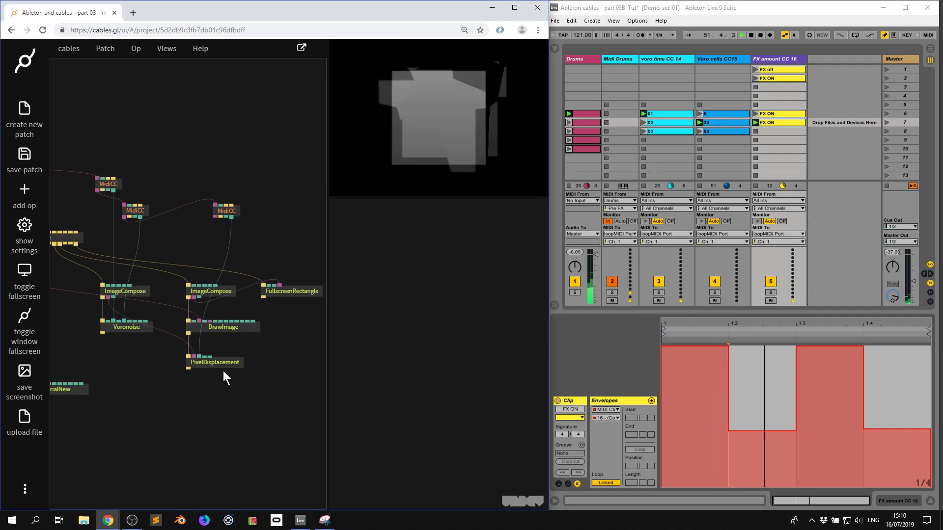
left_click(755, 114)
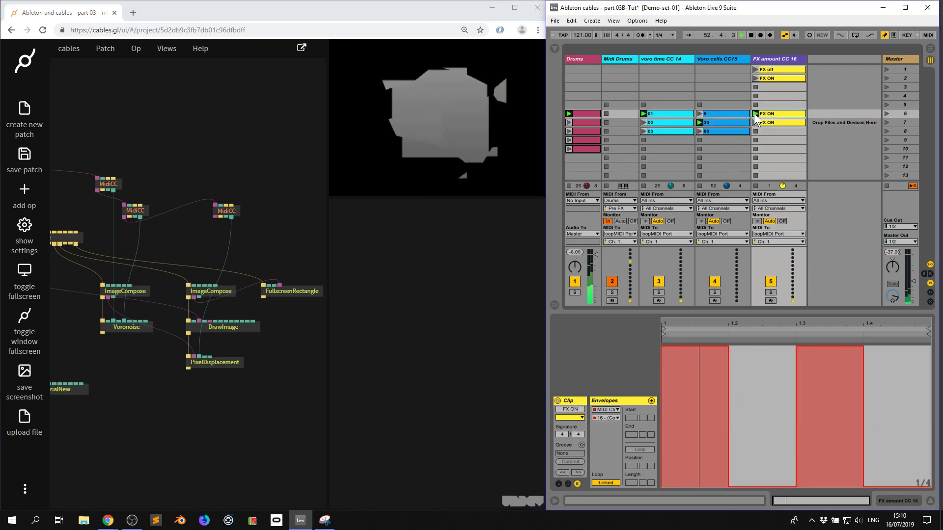
Add a Blur op after PixelDisplacement and wire the right MidiCC value into its Amount
left_click(205, 387)
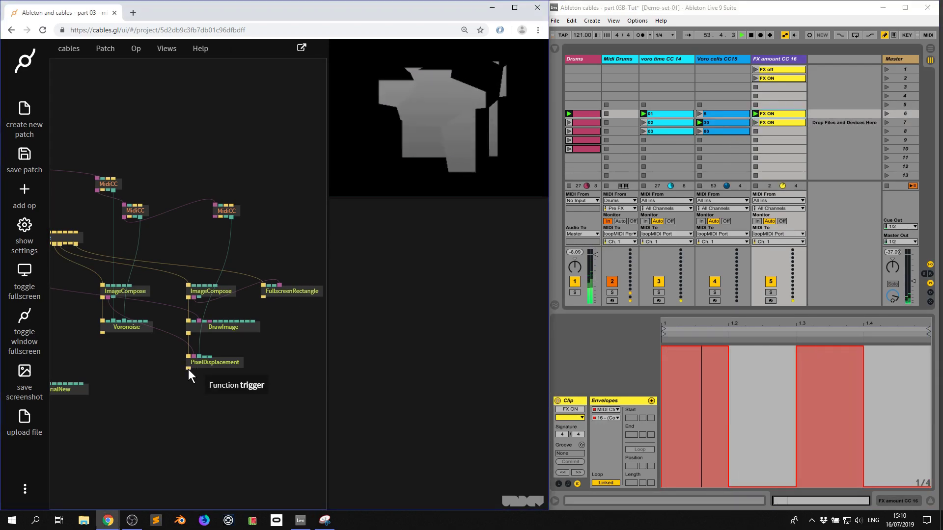
left_click_drag(187, 370, 188, 396)
type("bl")
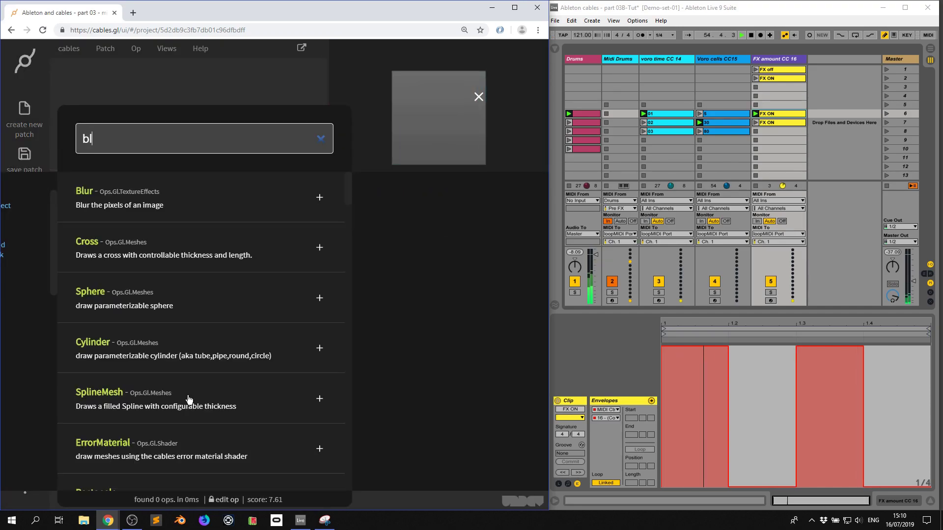
type("ur")
key("Return")
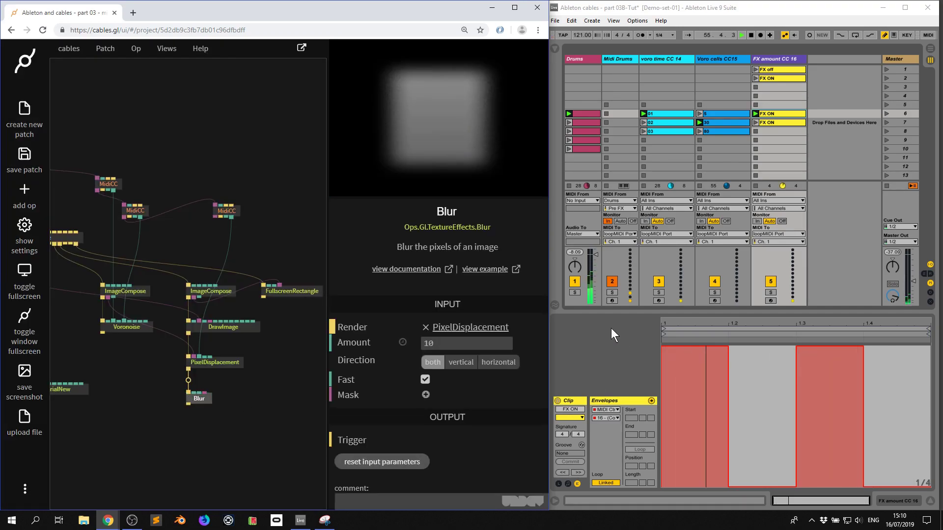
left_click(241, 224)
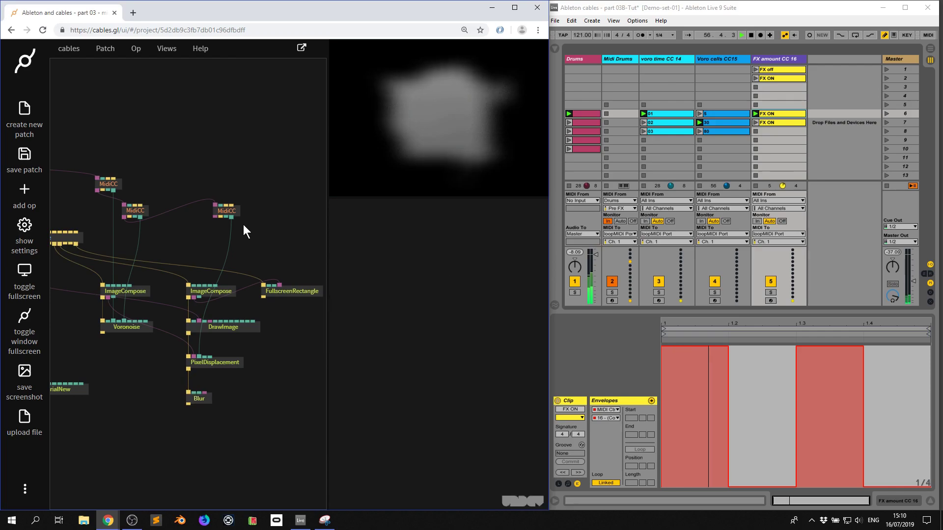
left_click_drag(231, 216, 199, 394)
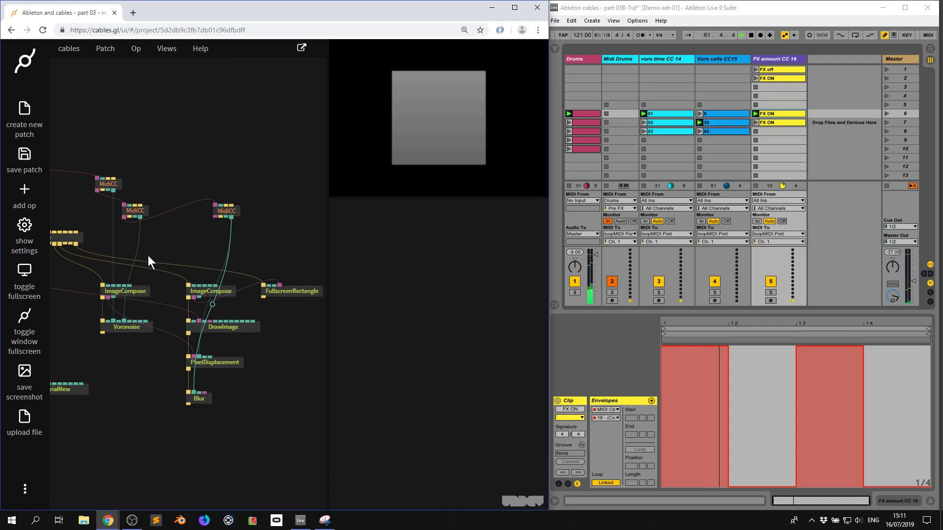
left_click(199, 398)
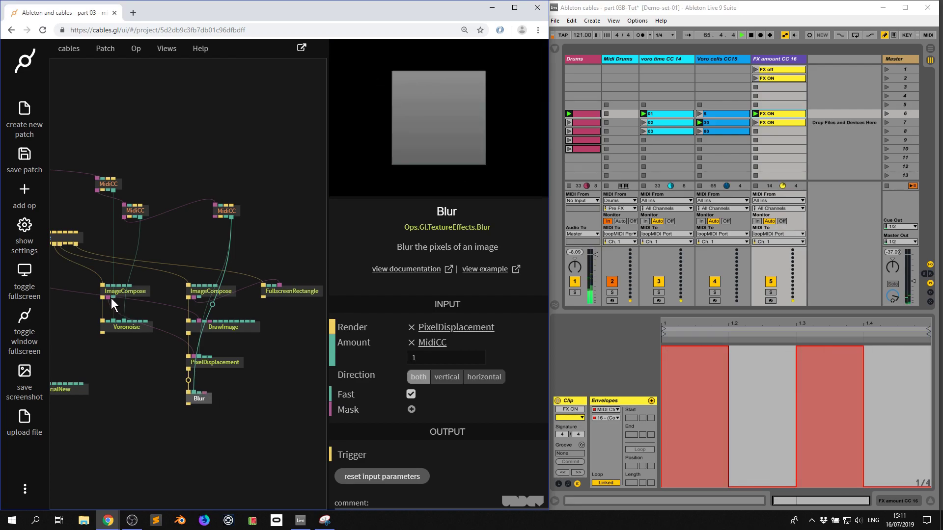
Feed ImageCompose's texture into Blur's Mask, then test by launching the FX off and FX ON clips
left_click_drag(111, 298, 204, 392)
left_click(784, 117)
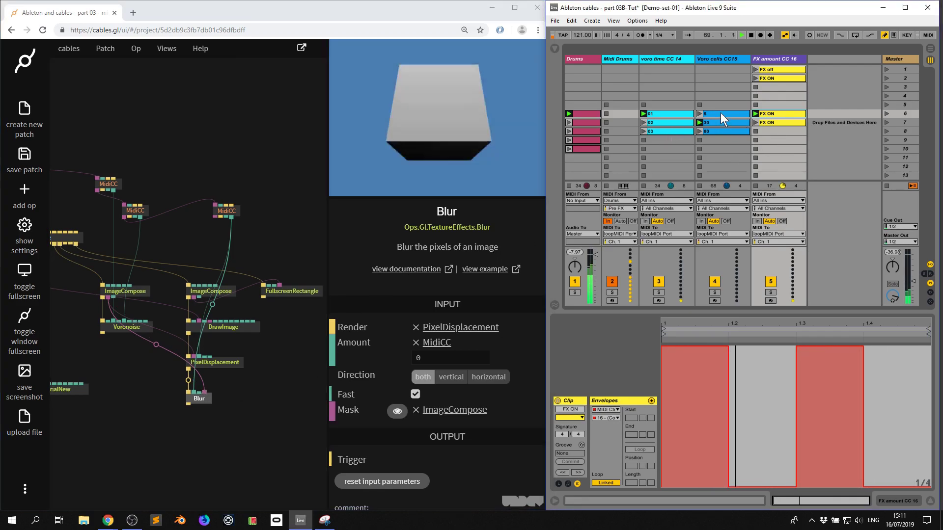
left_click(782, 70)
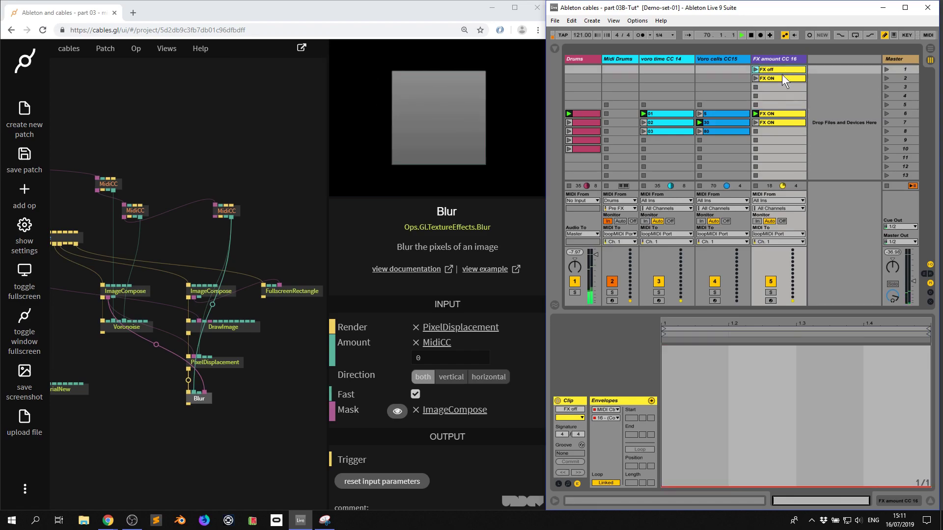
left_click(782, 76)
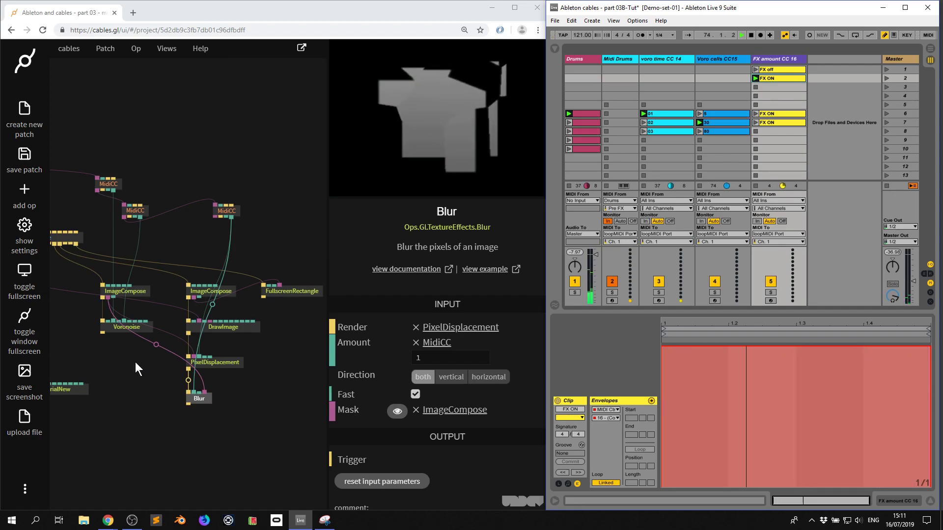
Add an EdgeDetection op after Voronoise in the ImageCompose and lower its Amount to 0.312
left_click(125, 291)
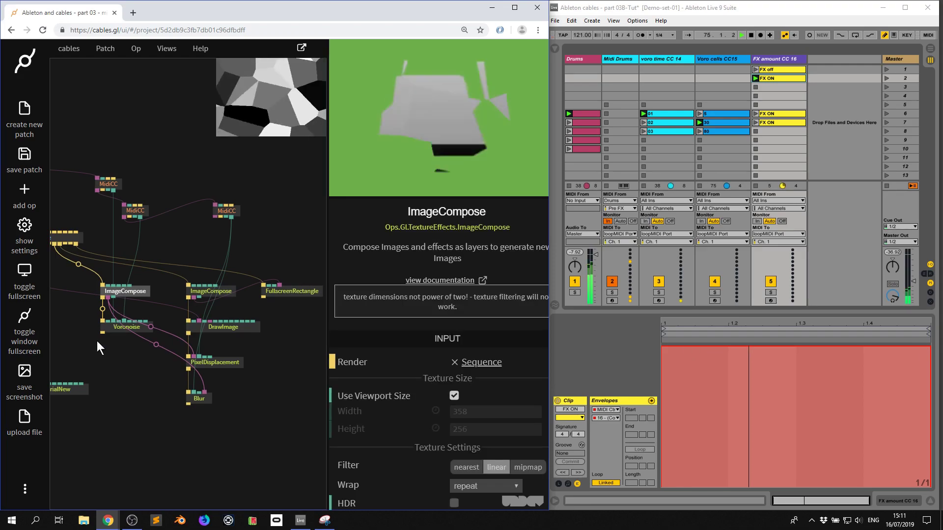
left_click_drag(102, 334, 104, 354)
type("edge")
key("Return")
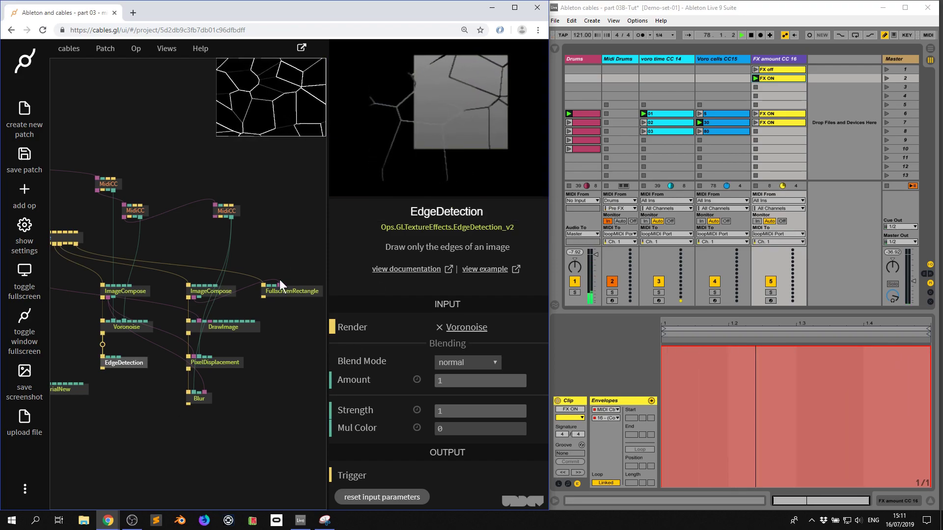
mouse_move(471, 381)
left_mouse_down()
mouse_move(440, 381)
mouse_move(472, 379)
left_mouse_up()
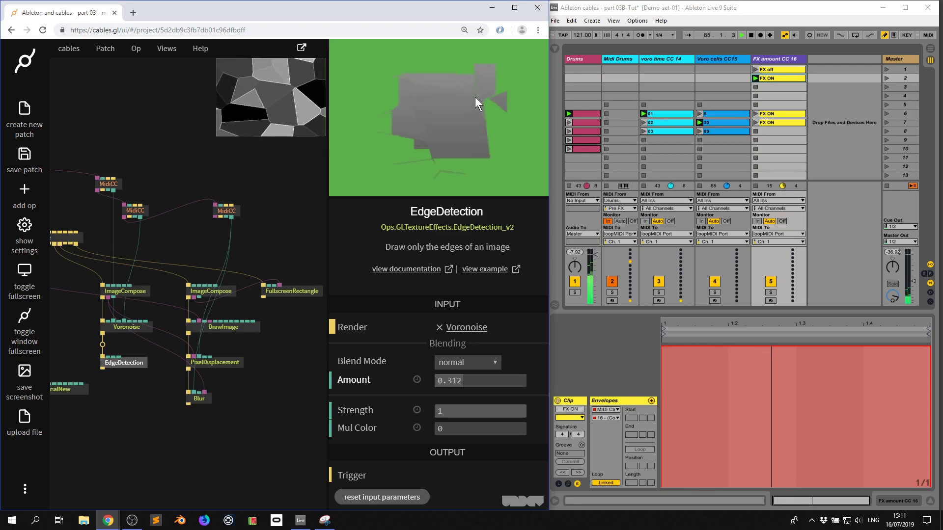
Copy the row-2 FX ON clip into rows 8, 9 and 10 of the FX amount CC 16 track
left_click(777, 124)
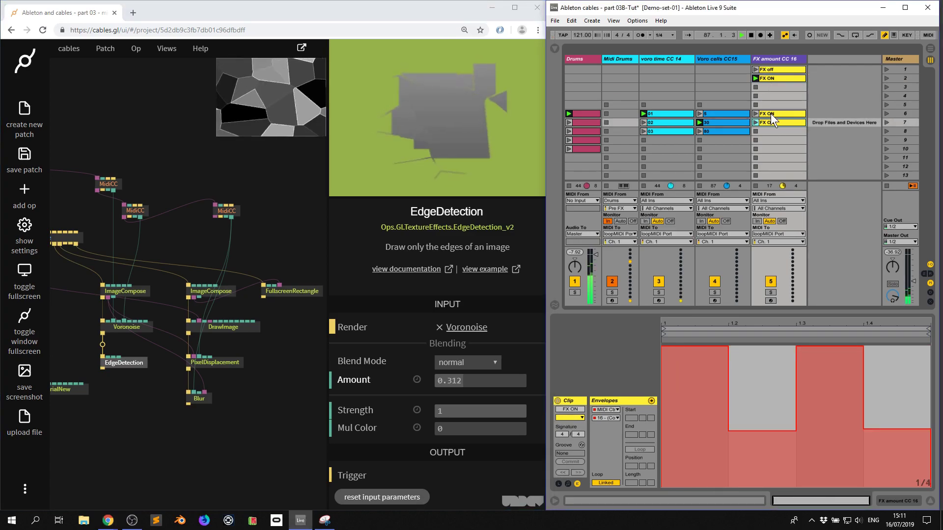
left_click(782, 79)
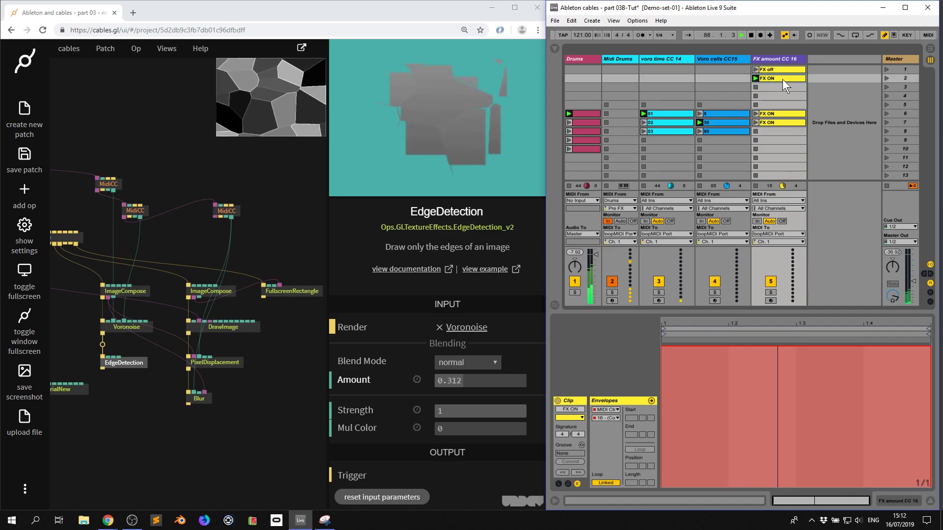
left_click_drag(783, 78, 773, 131)
left_click(776, 140)
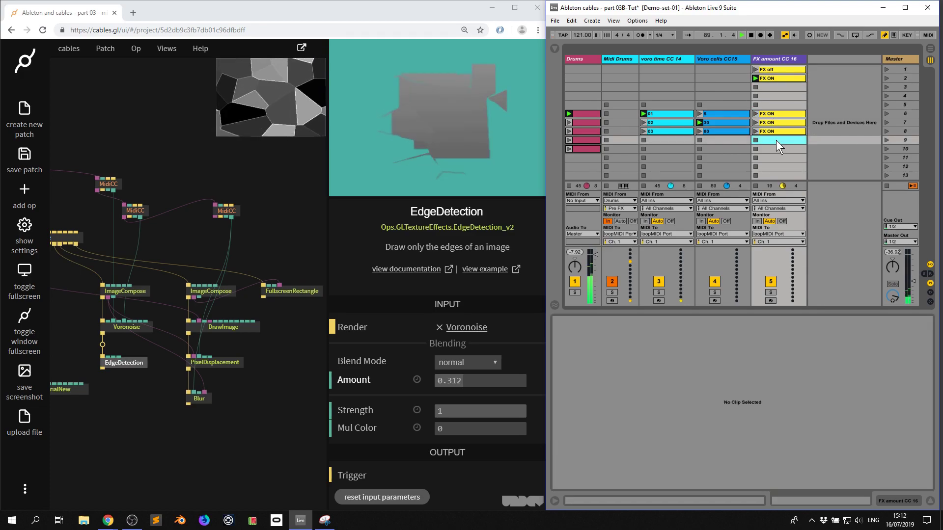
key("ctrl+v")
left_click(774, 149)
key("ctrl+v")
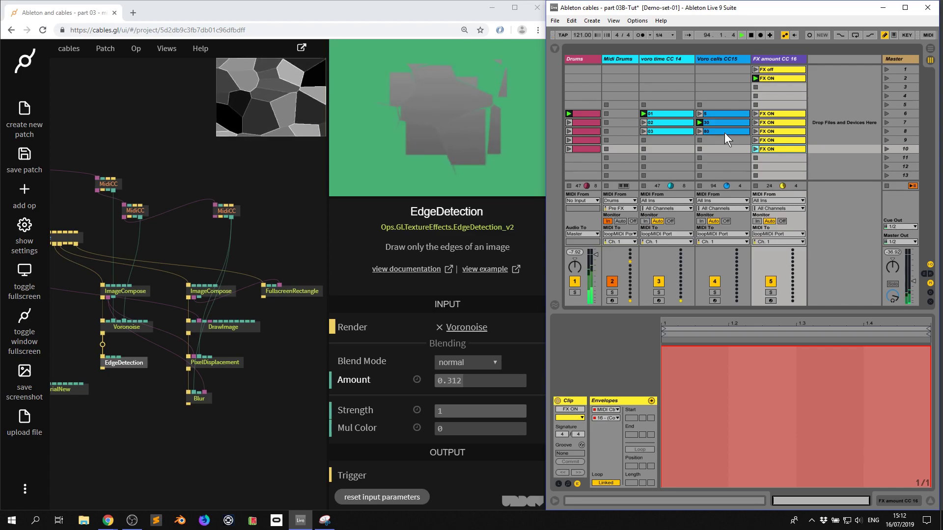
Set the Follow Action of all five Drums clips to Other and launch the row-6 Drums clip
left_click(588, 113)
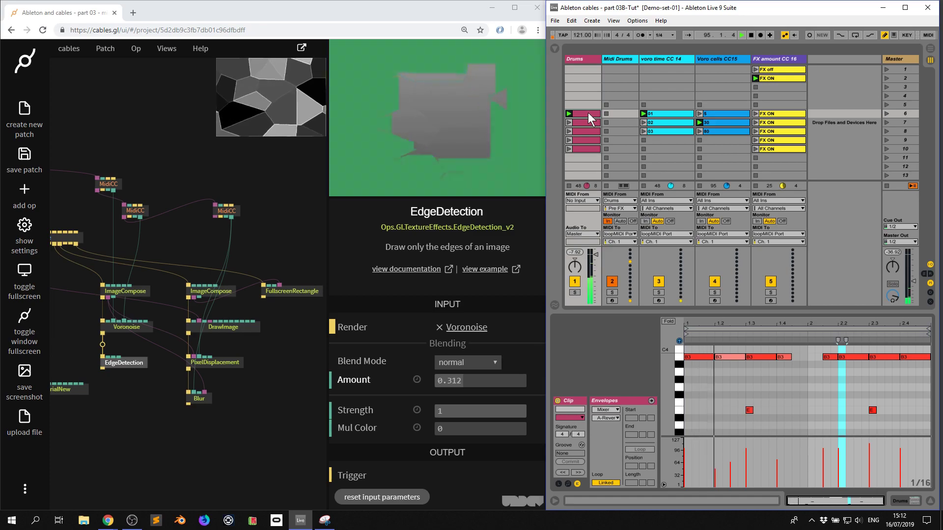
left_click(558, 484)
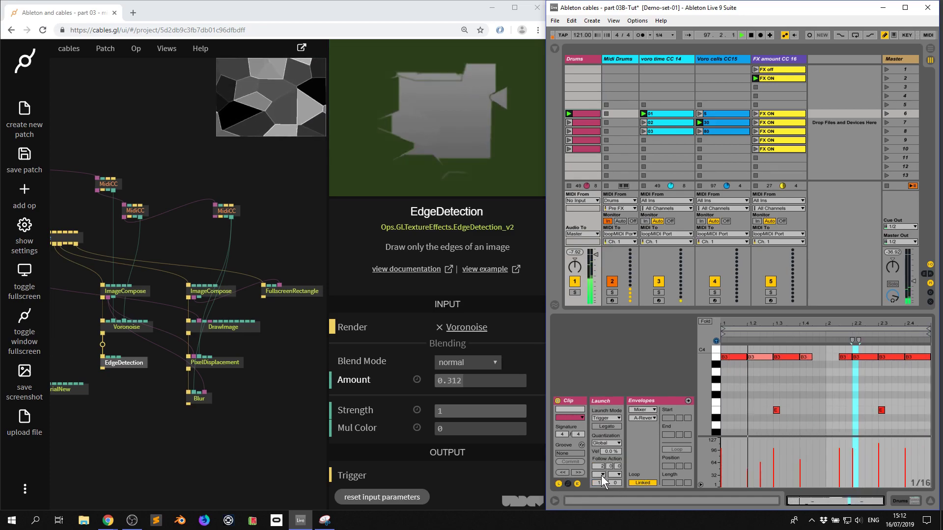
left_click(584, 149, "shift")
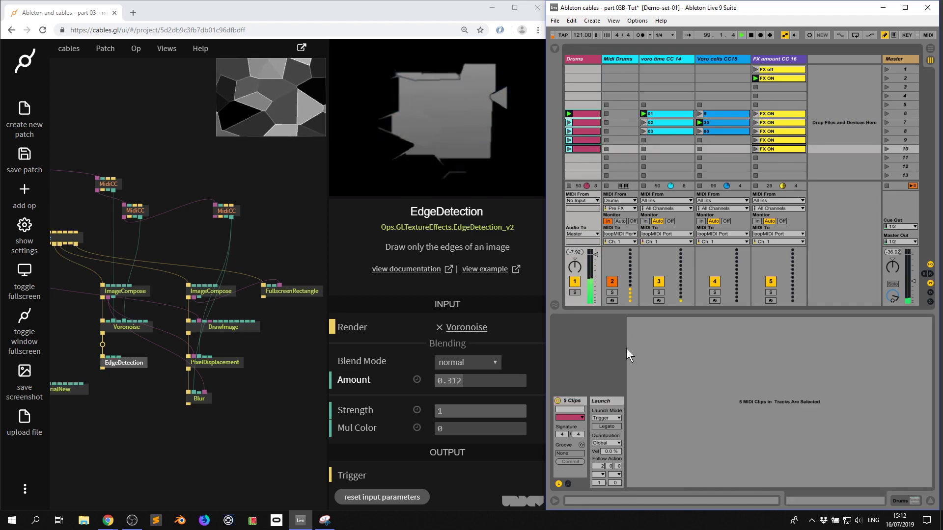
left_click(599, 476)
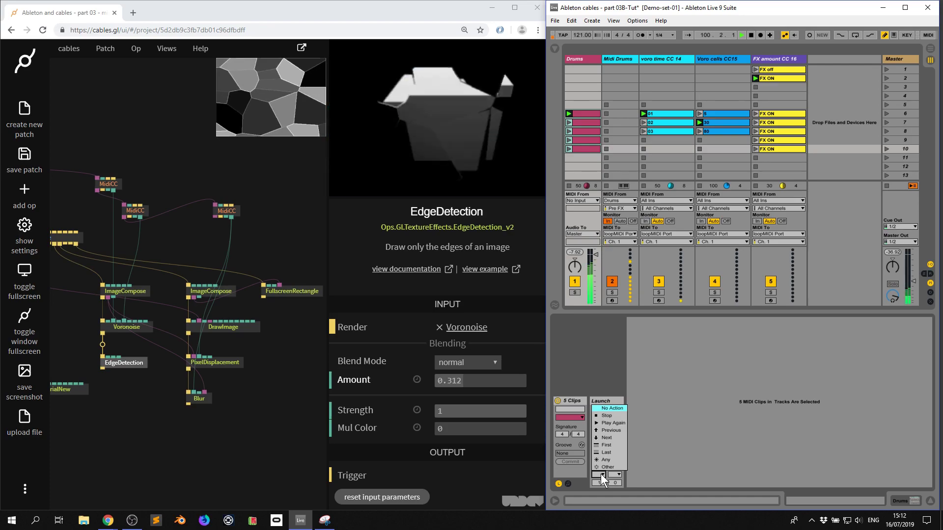
left_click(609, 468)
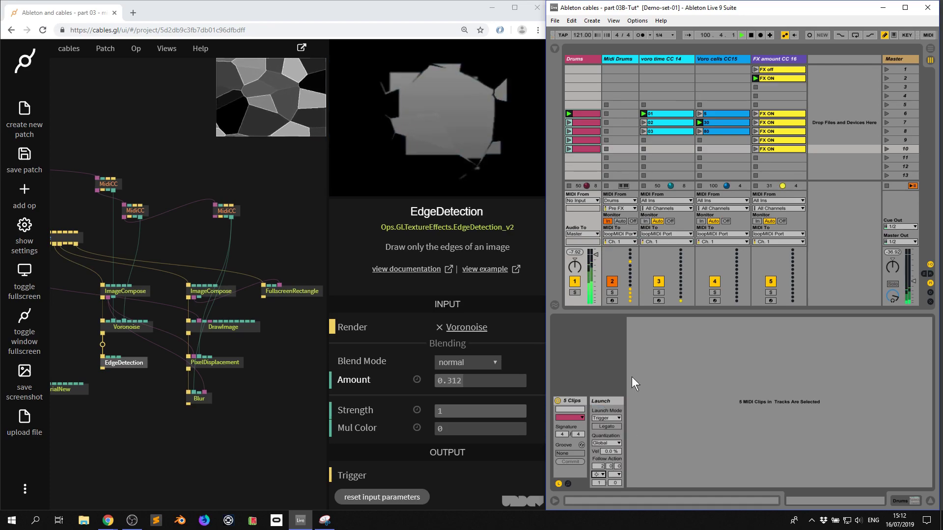
left_click(570, 113)
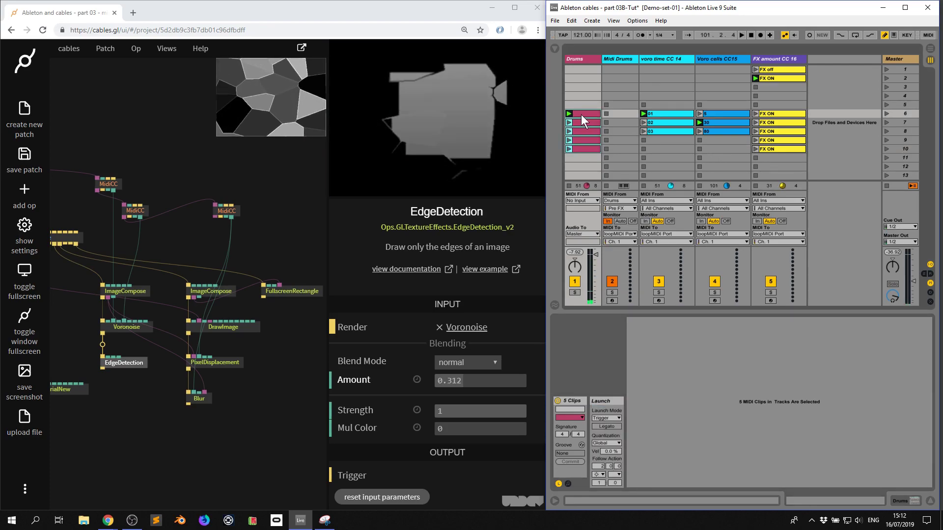
left_click(568, 113)
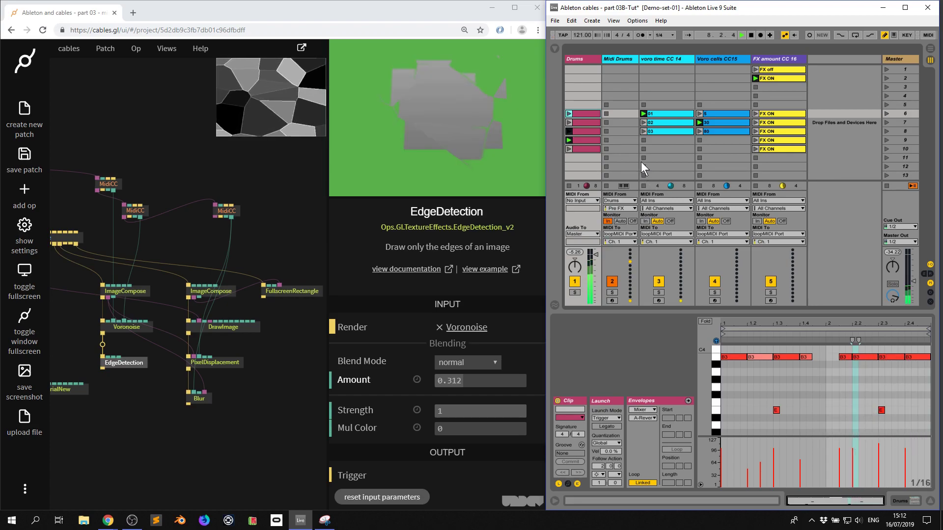
Set Follow Action to Any on the 11 voro time, Voro cells and FX amount clips
left_click(672, 114)
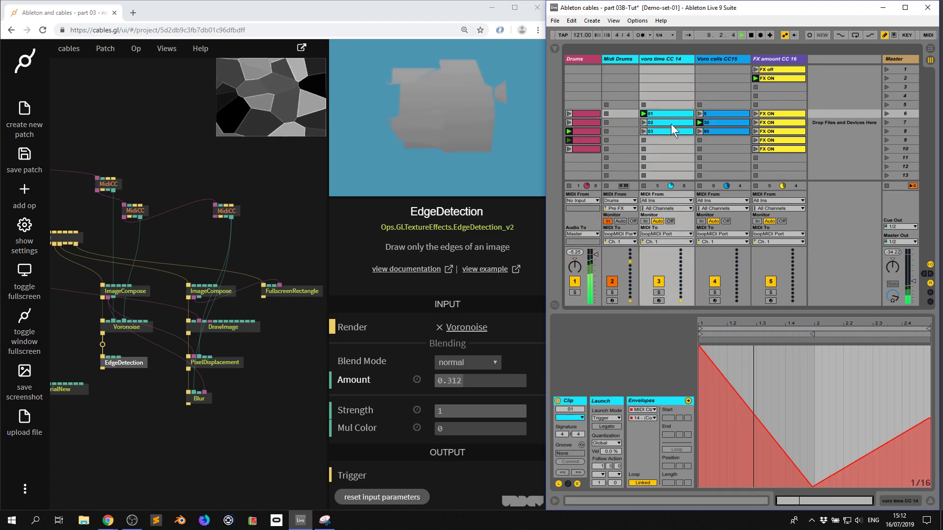
left_click(781, 148, "shift")
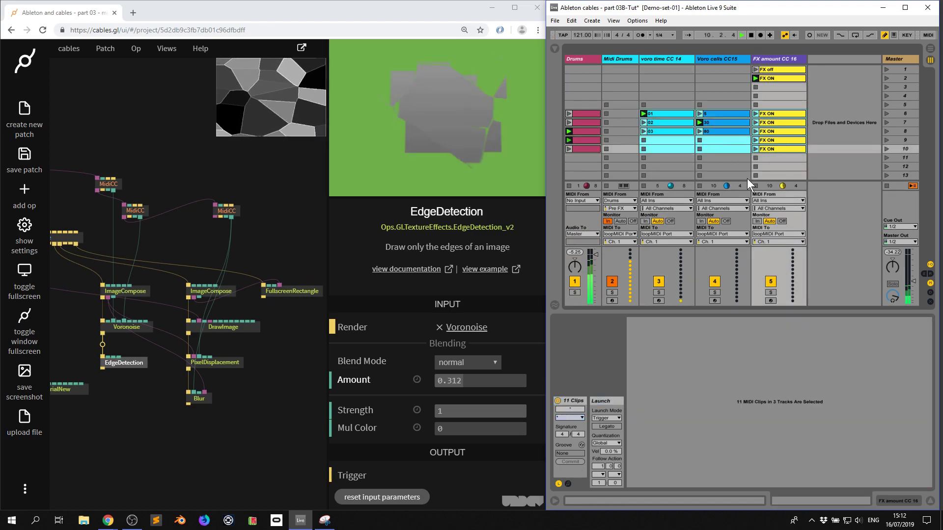
left_click(601, 474)
left_click(608, 462)
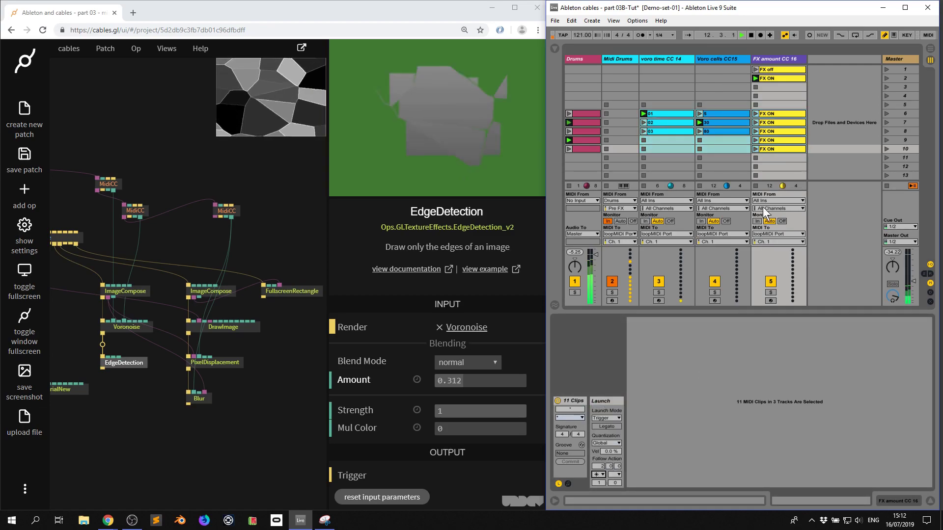
Clear the clip selection and launch scene 6
left_click(721, 116)
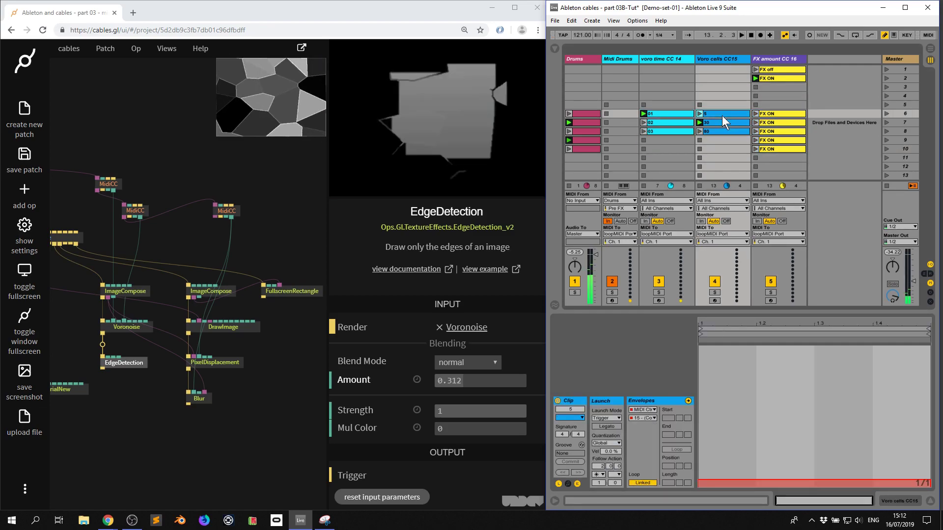
left_click(715, 150)
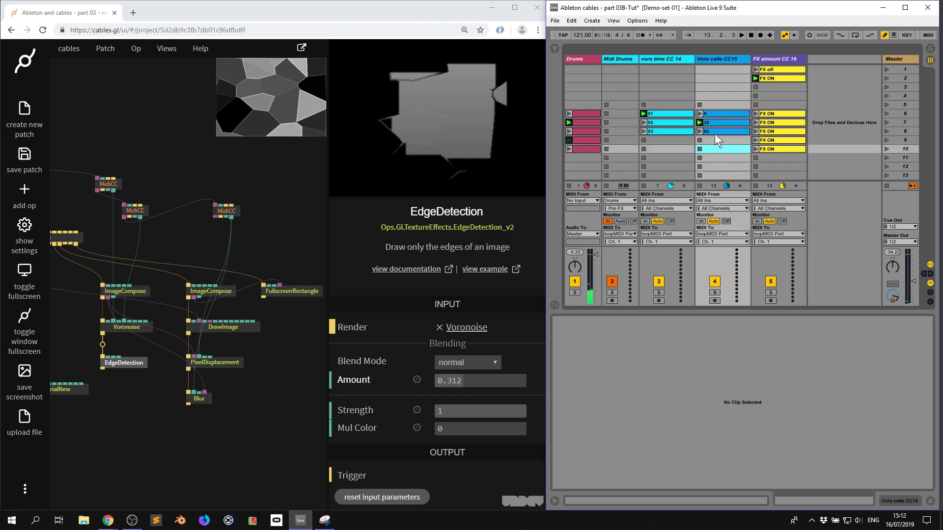
left_click(897, 113)
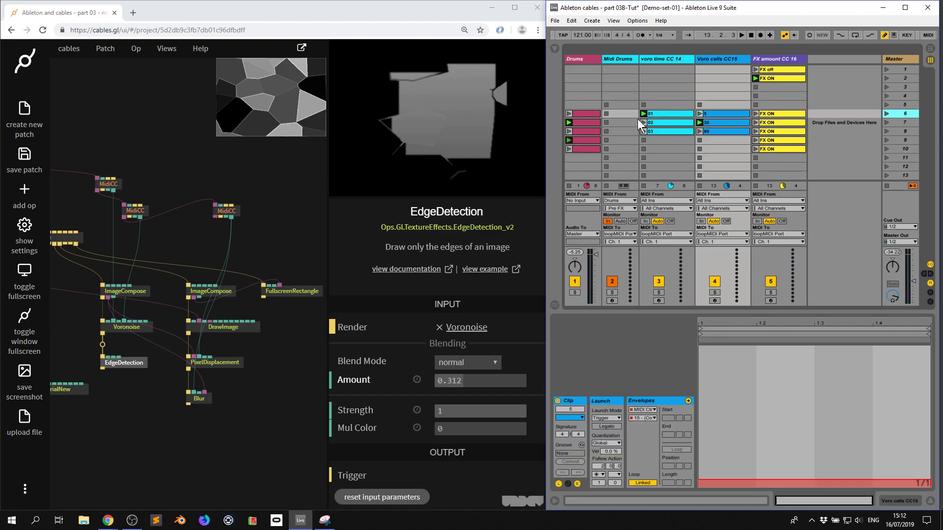
left_click(885, 113)
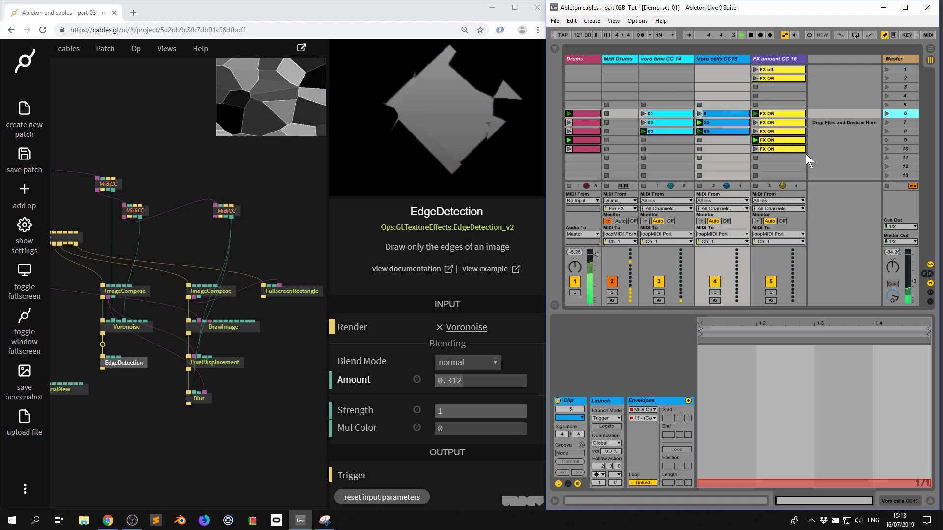
Resize the cables.gl render preview outward to 674×462
left_click(381, 165)
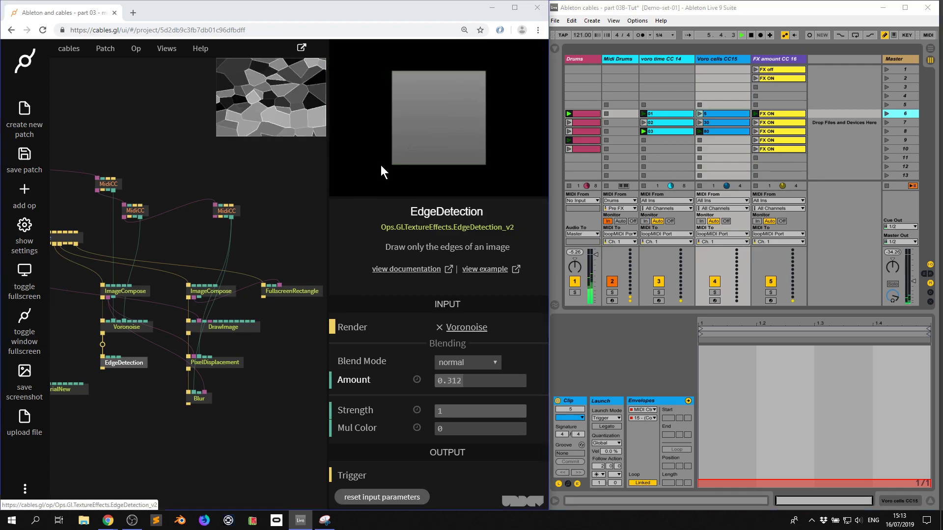
left_click_drag(333, 212, 134, 358)
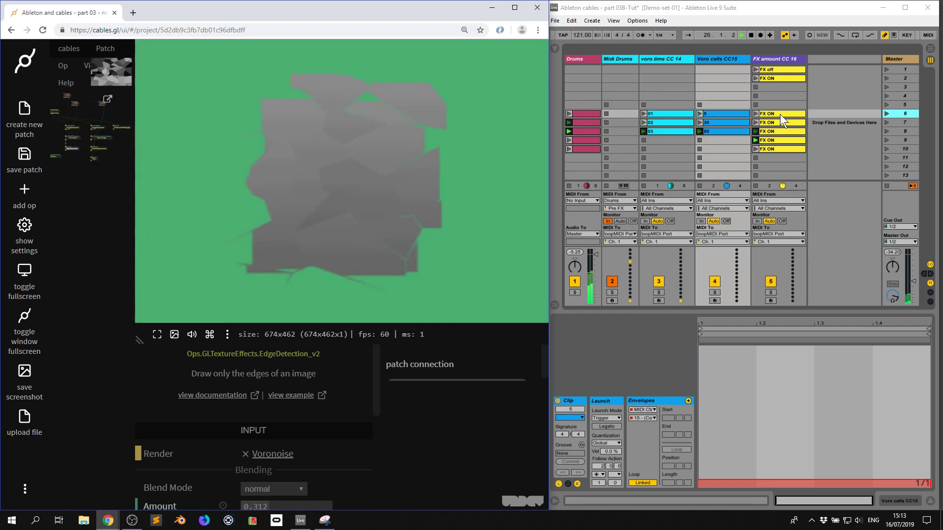
left_click(780, 114)
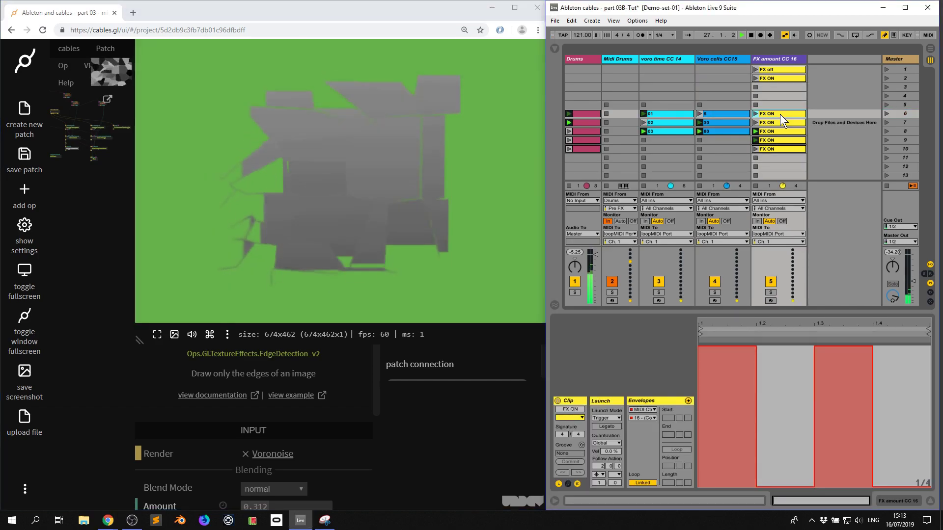